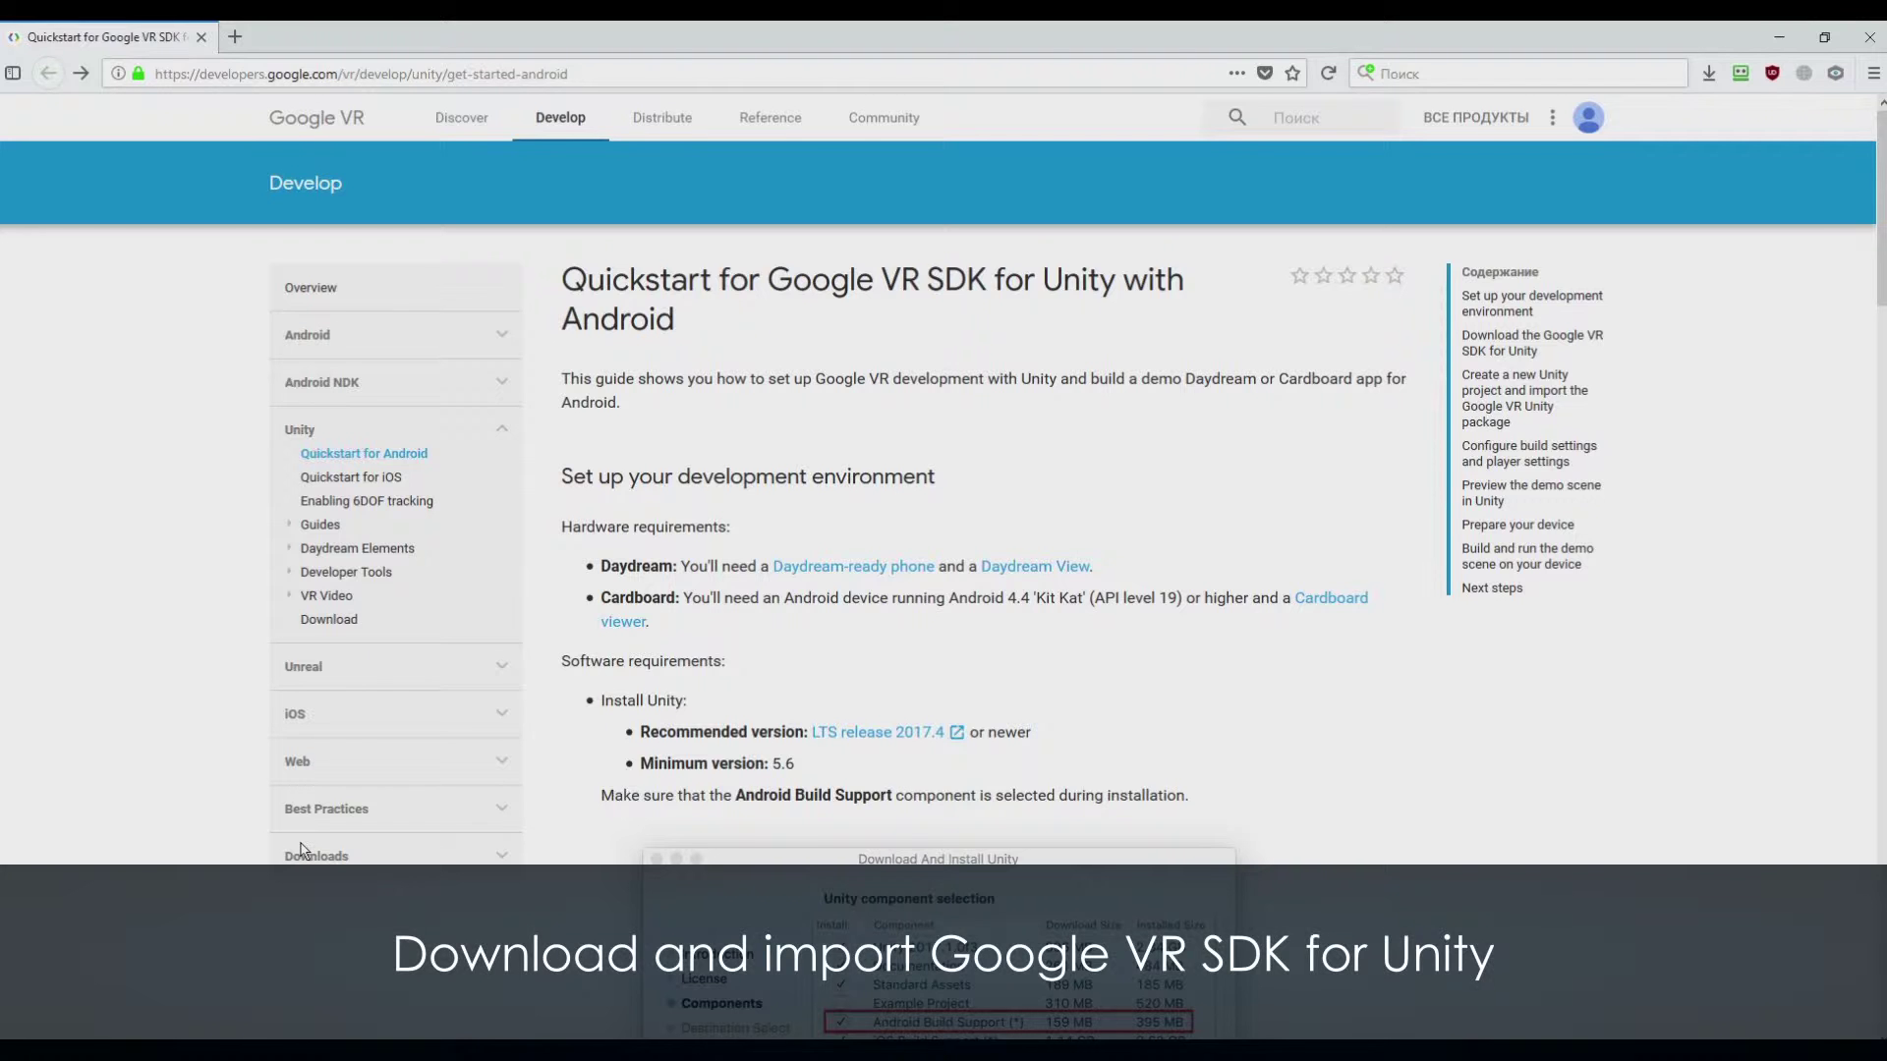
- Scroll the quickstart guide to 'Download the Google VR SDK for Unity' and follow the 'releases page' link
{"action": "left_click", "coordinate": [634, 75]}
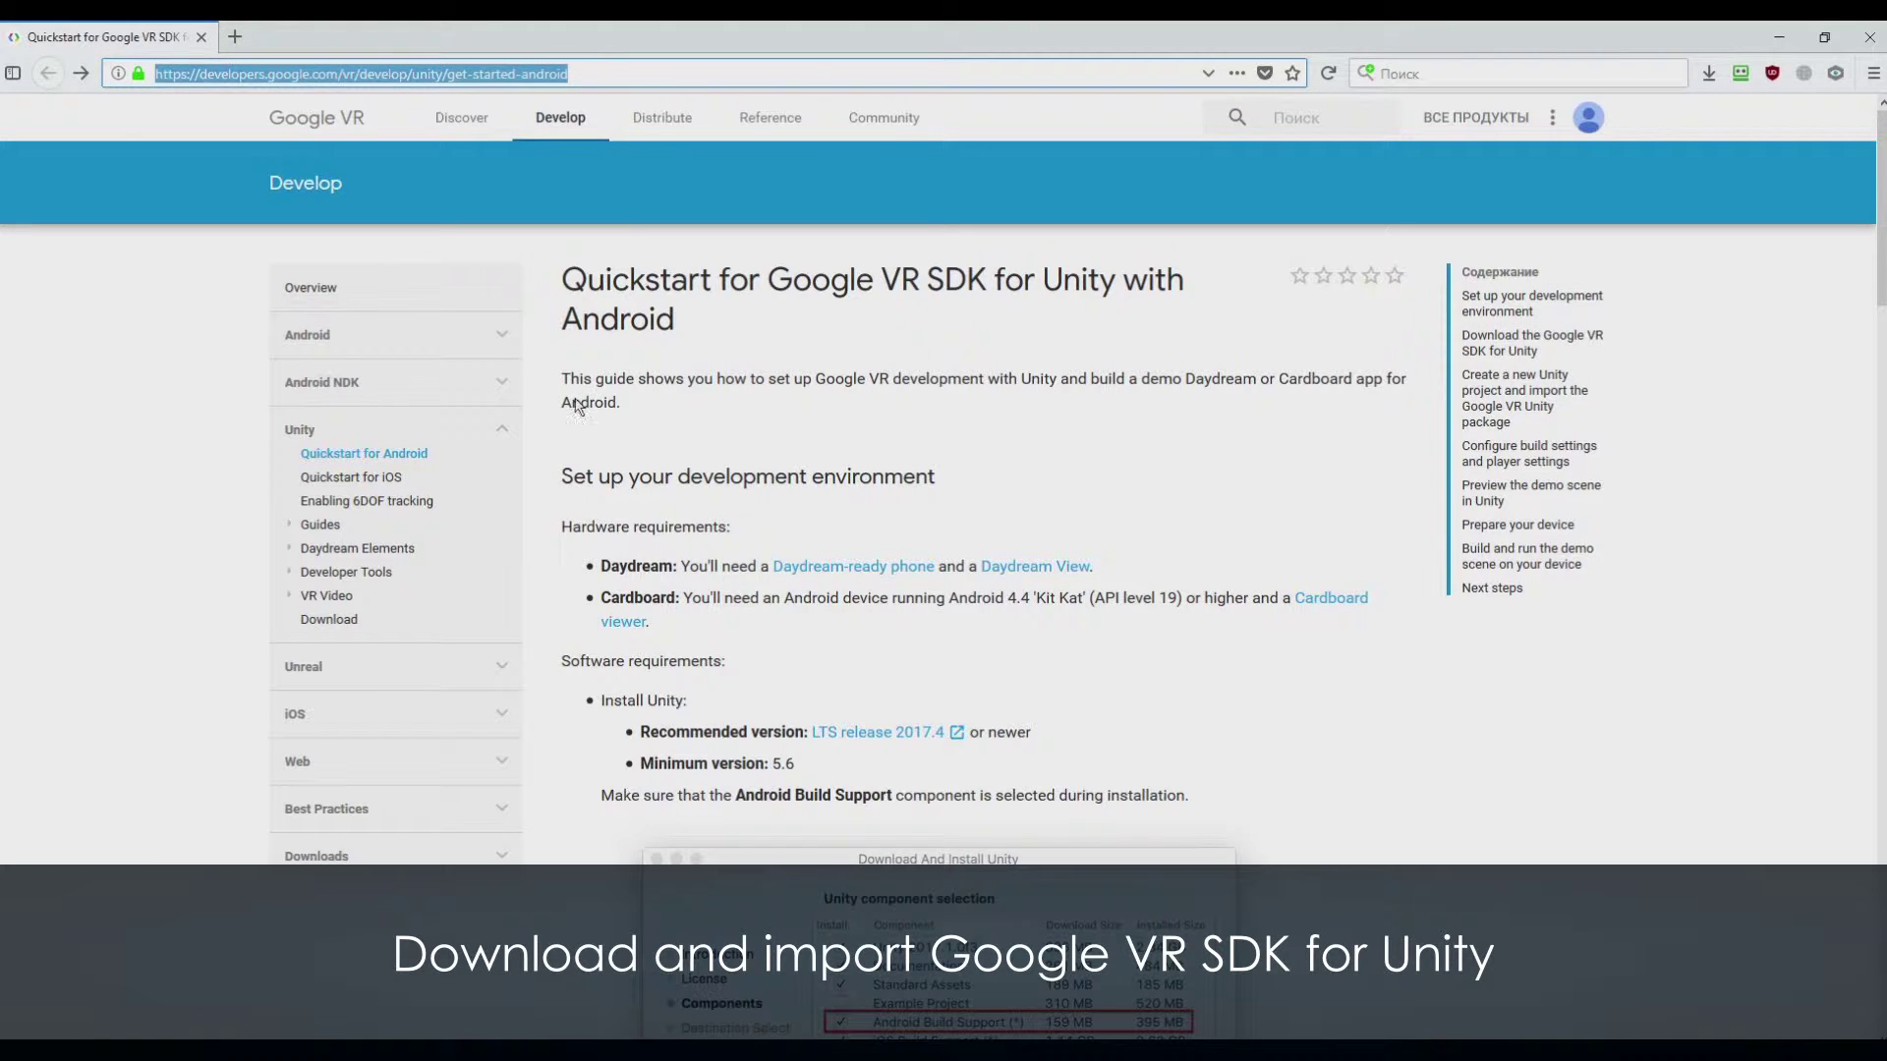
{"action": "left_click", "coordinate": [563, 441]}
{"action": "scroll", "coordinate": [563, 441], "scroll_direction": "down", "scroll_amount": 4}
{"action": "scroll", "coordinate": [551, 477], "scroll_direction": "down", "scroll_amount": 3}
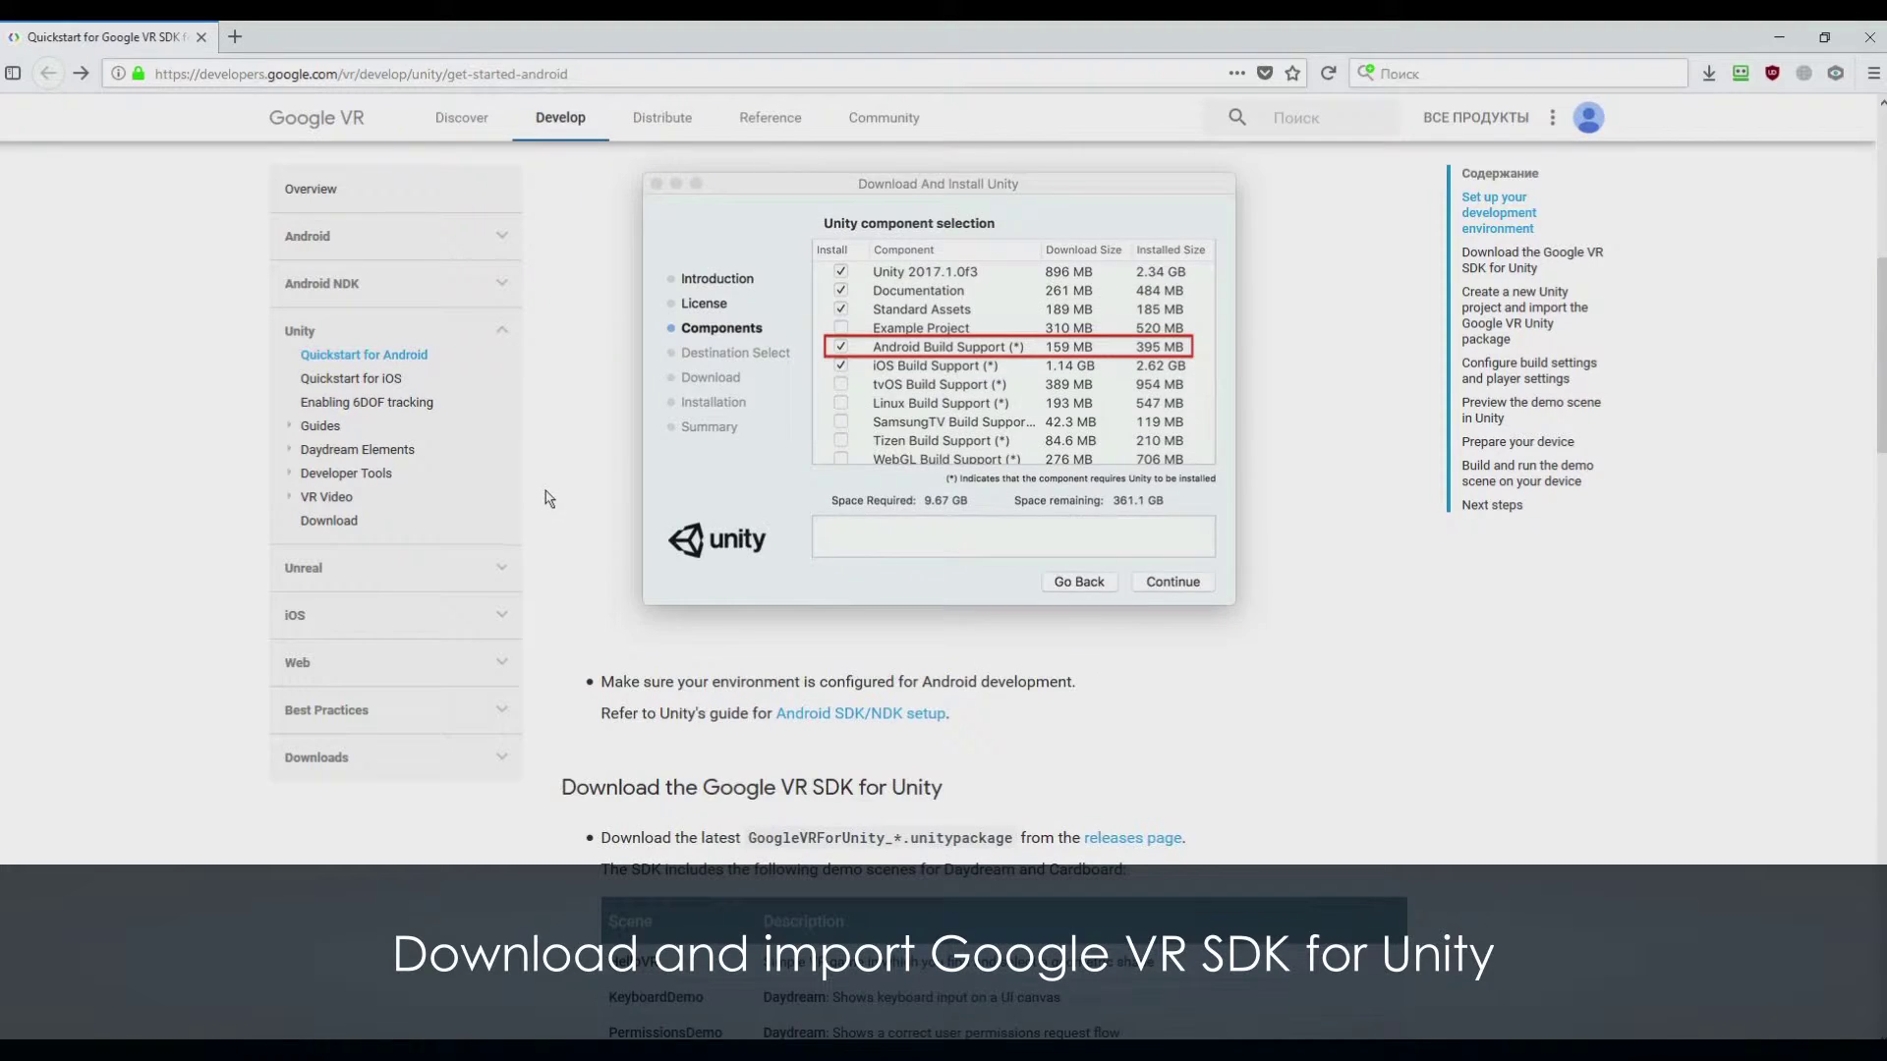
{"action": "scroll", "coordinate": [548, 502], "scroll_direction": "down", "scroll_amount": 1}
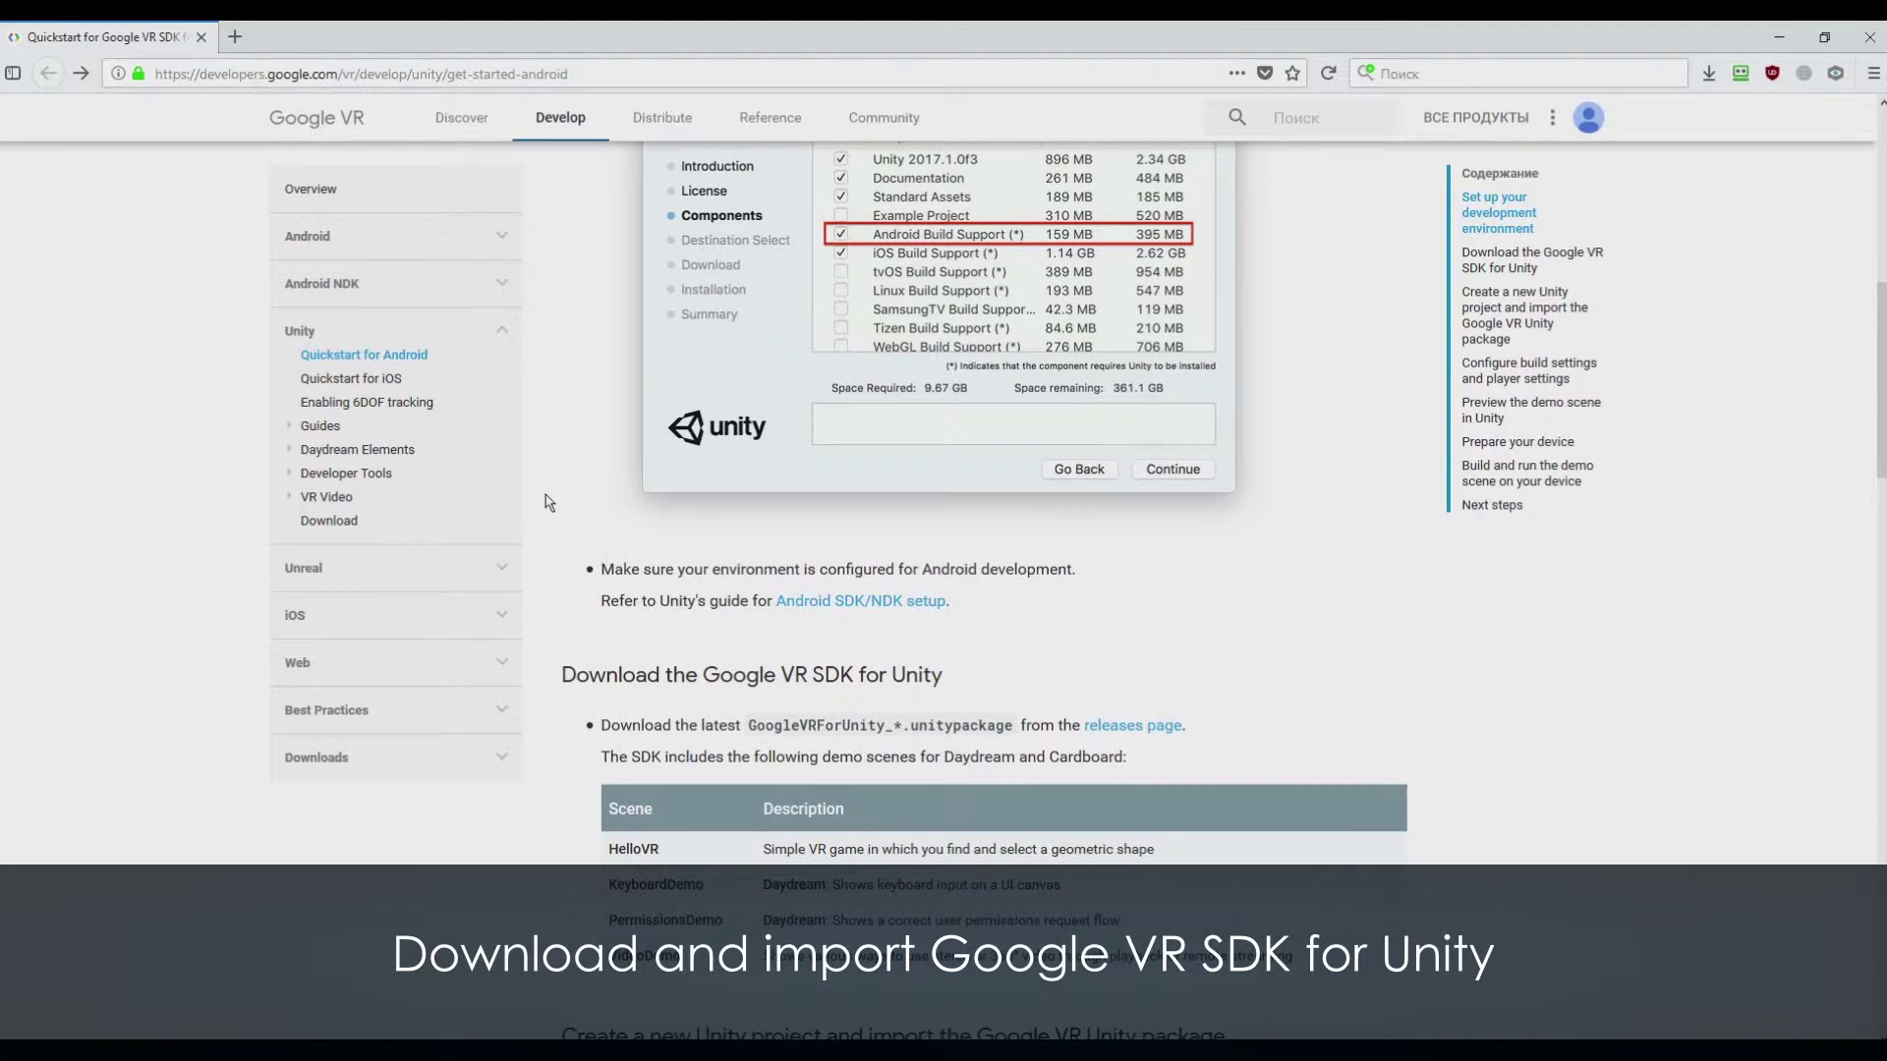
{"action": "left_click", "coordinate": [1141, 728]}
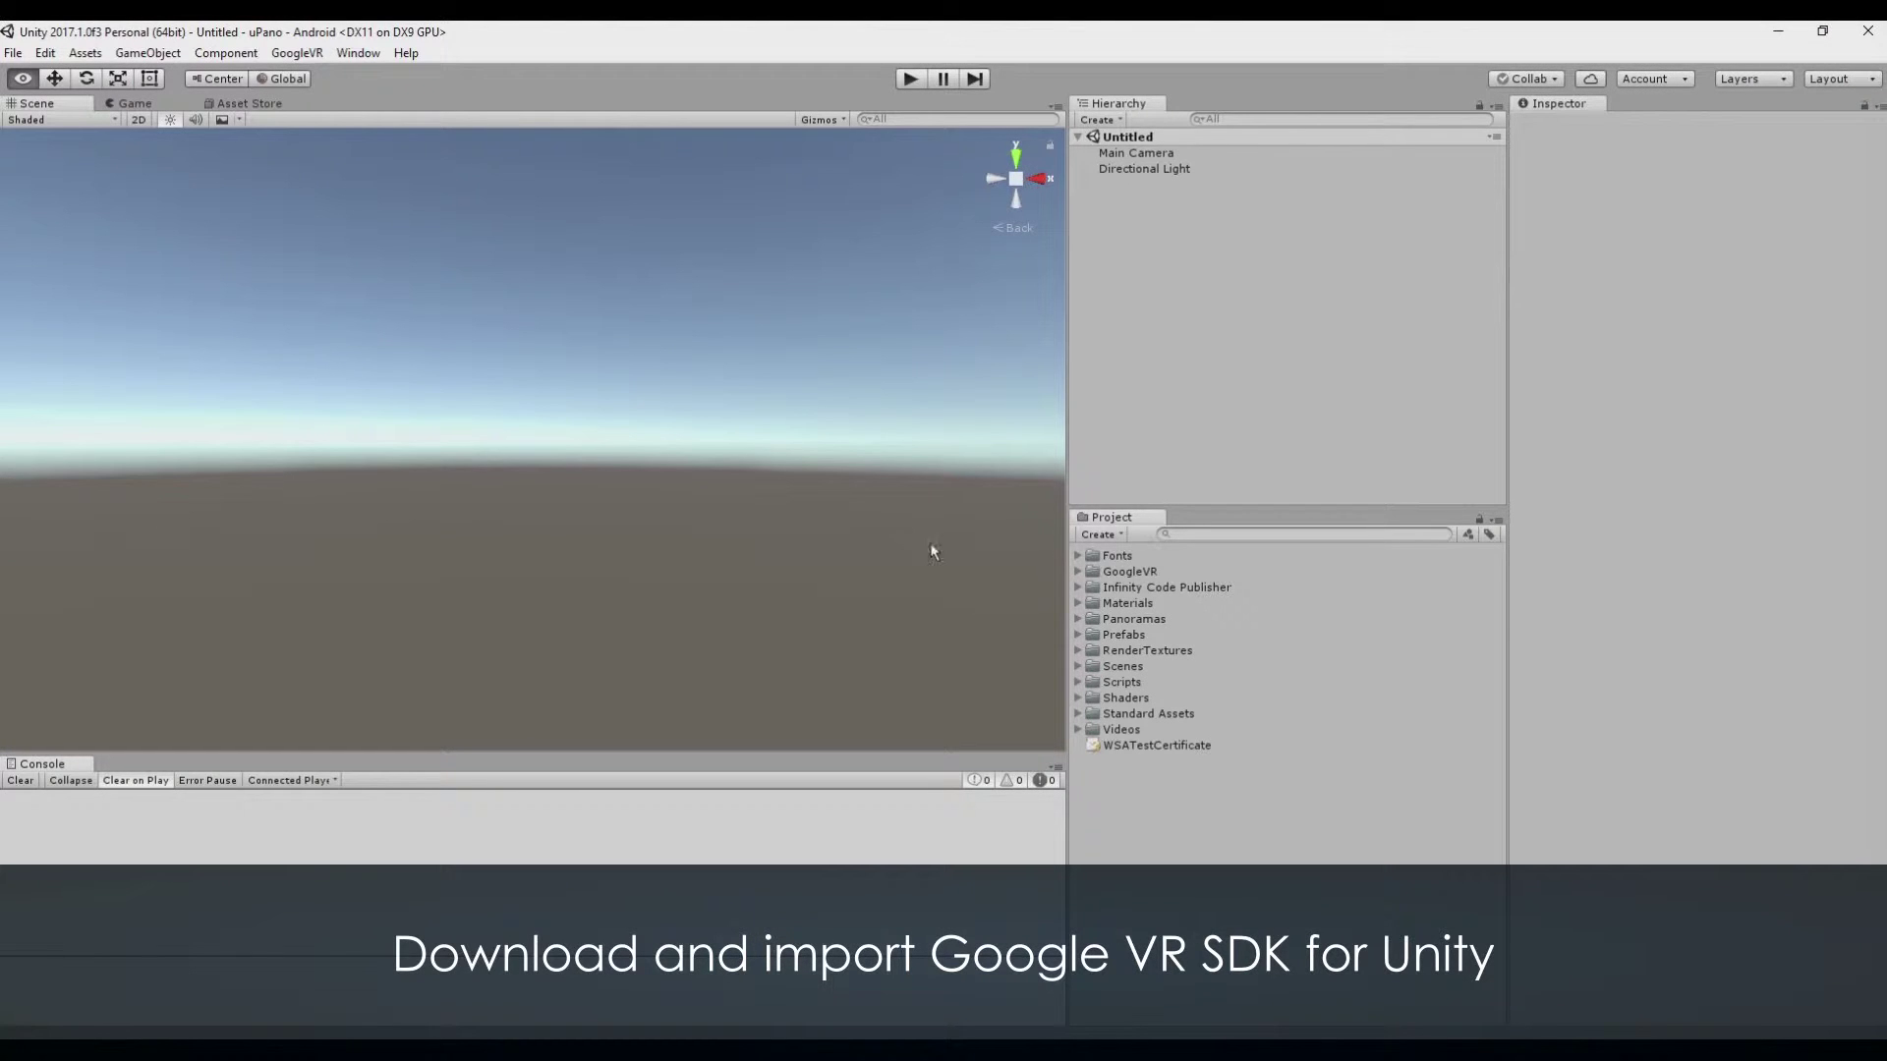
- Expand the GoogleVR folder and open the HelloVR demo scene
{"action": "left_click", "coordinate": [1140, 572]}
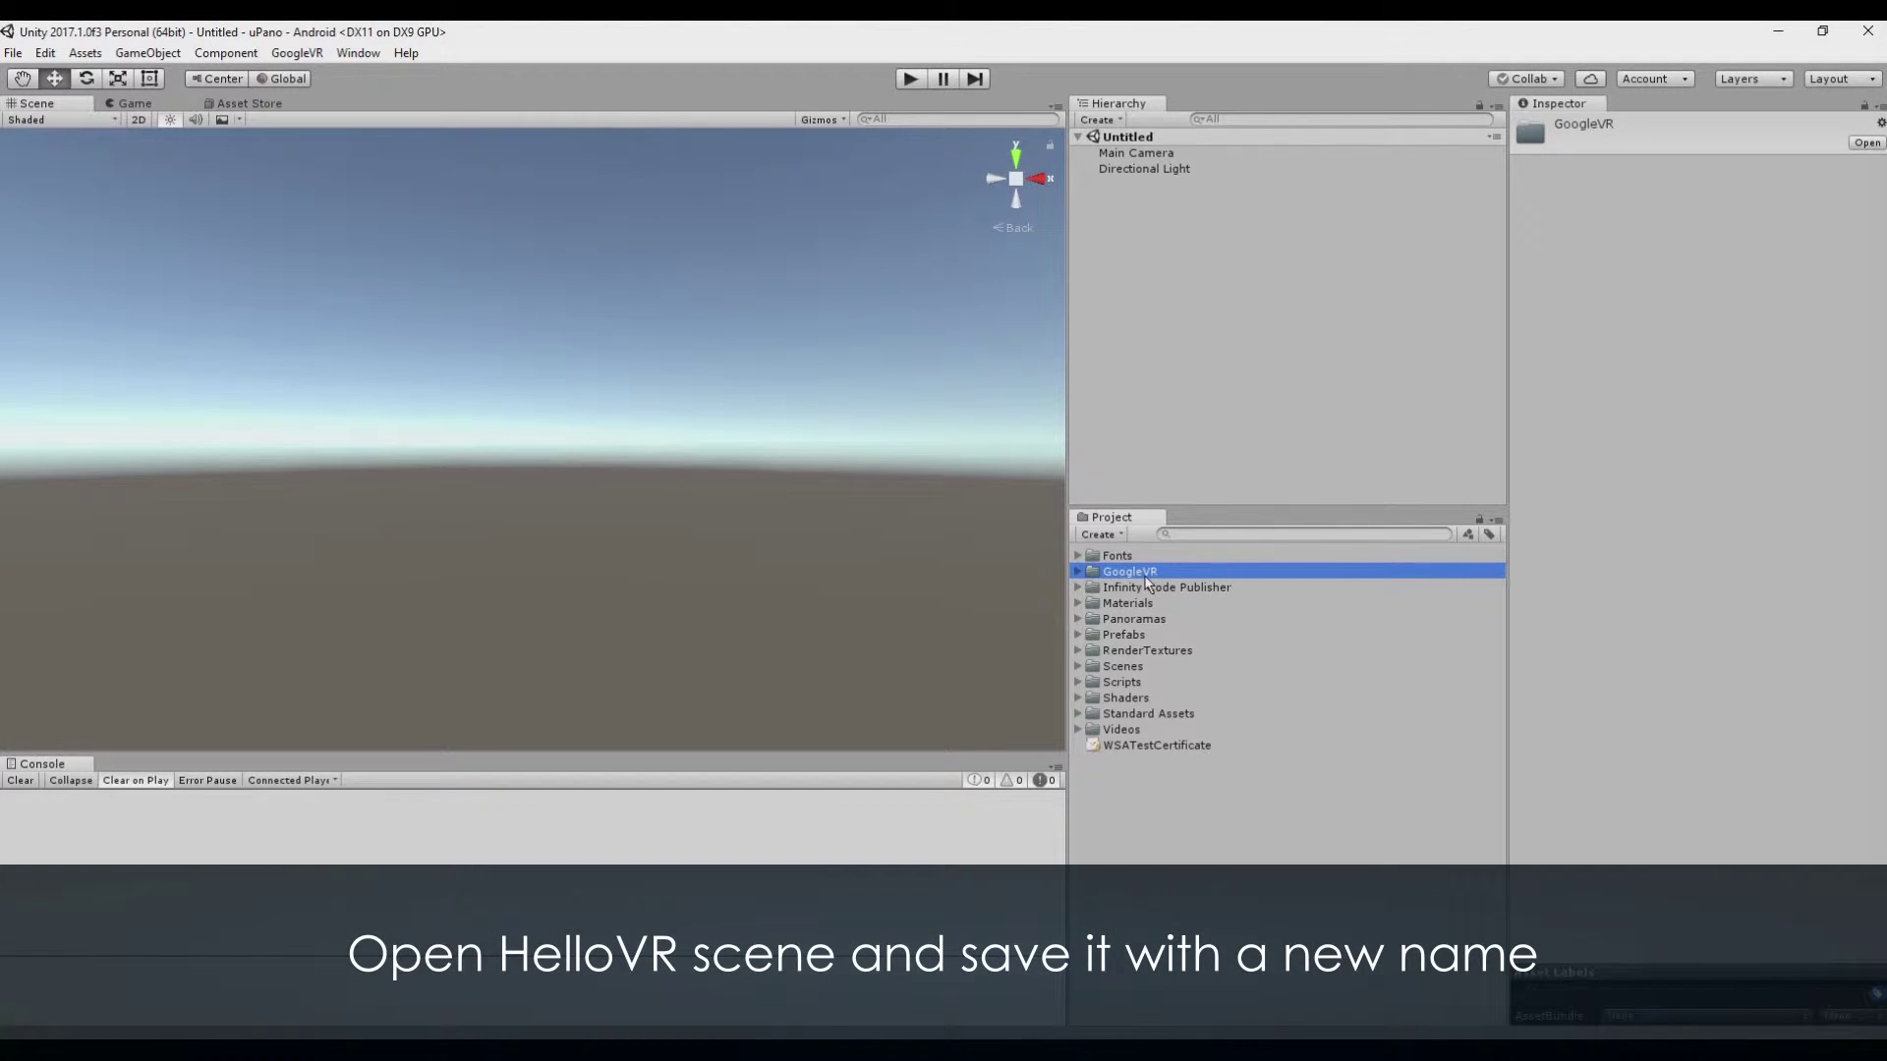
{"action": "left_click", "coordinate": [1076, 573]}
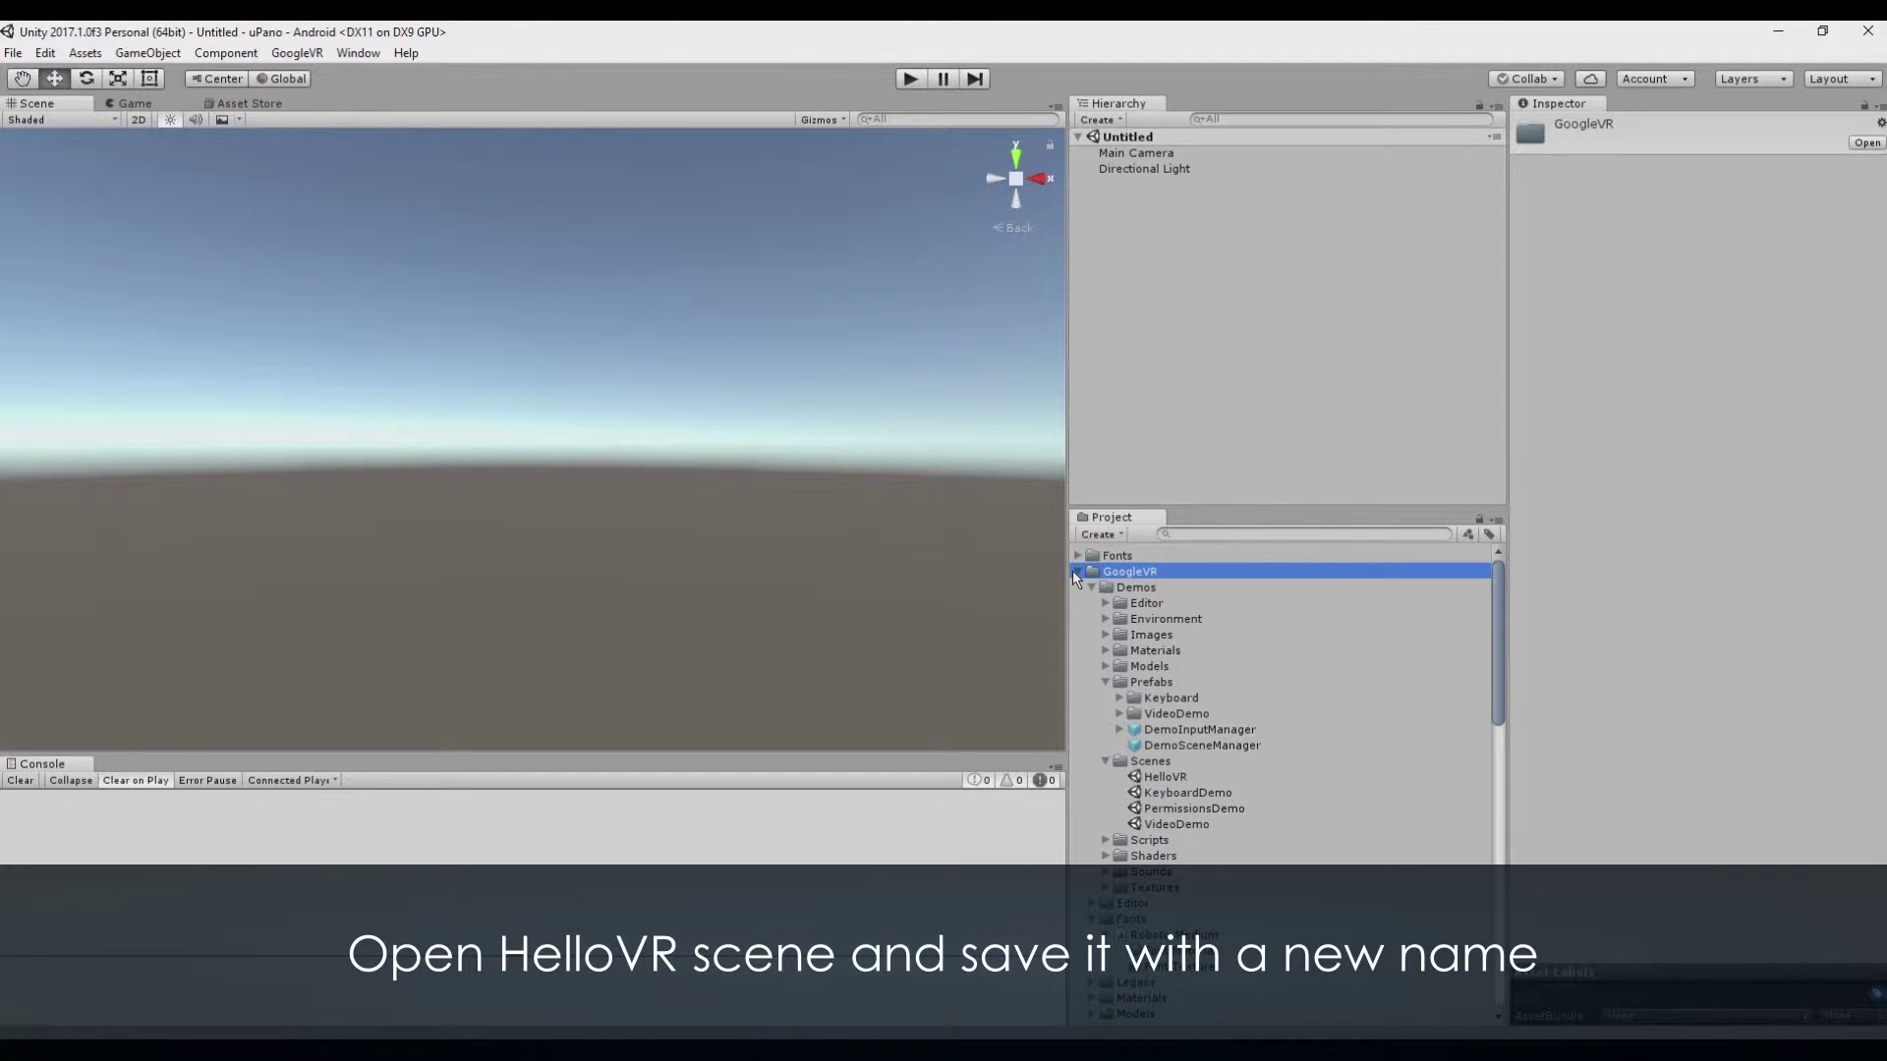
{"action": "double_click", "coordinate": [1165, 777]}
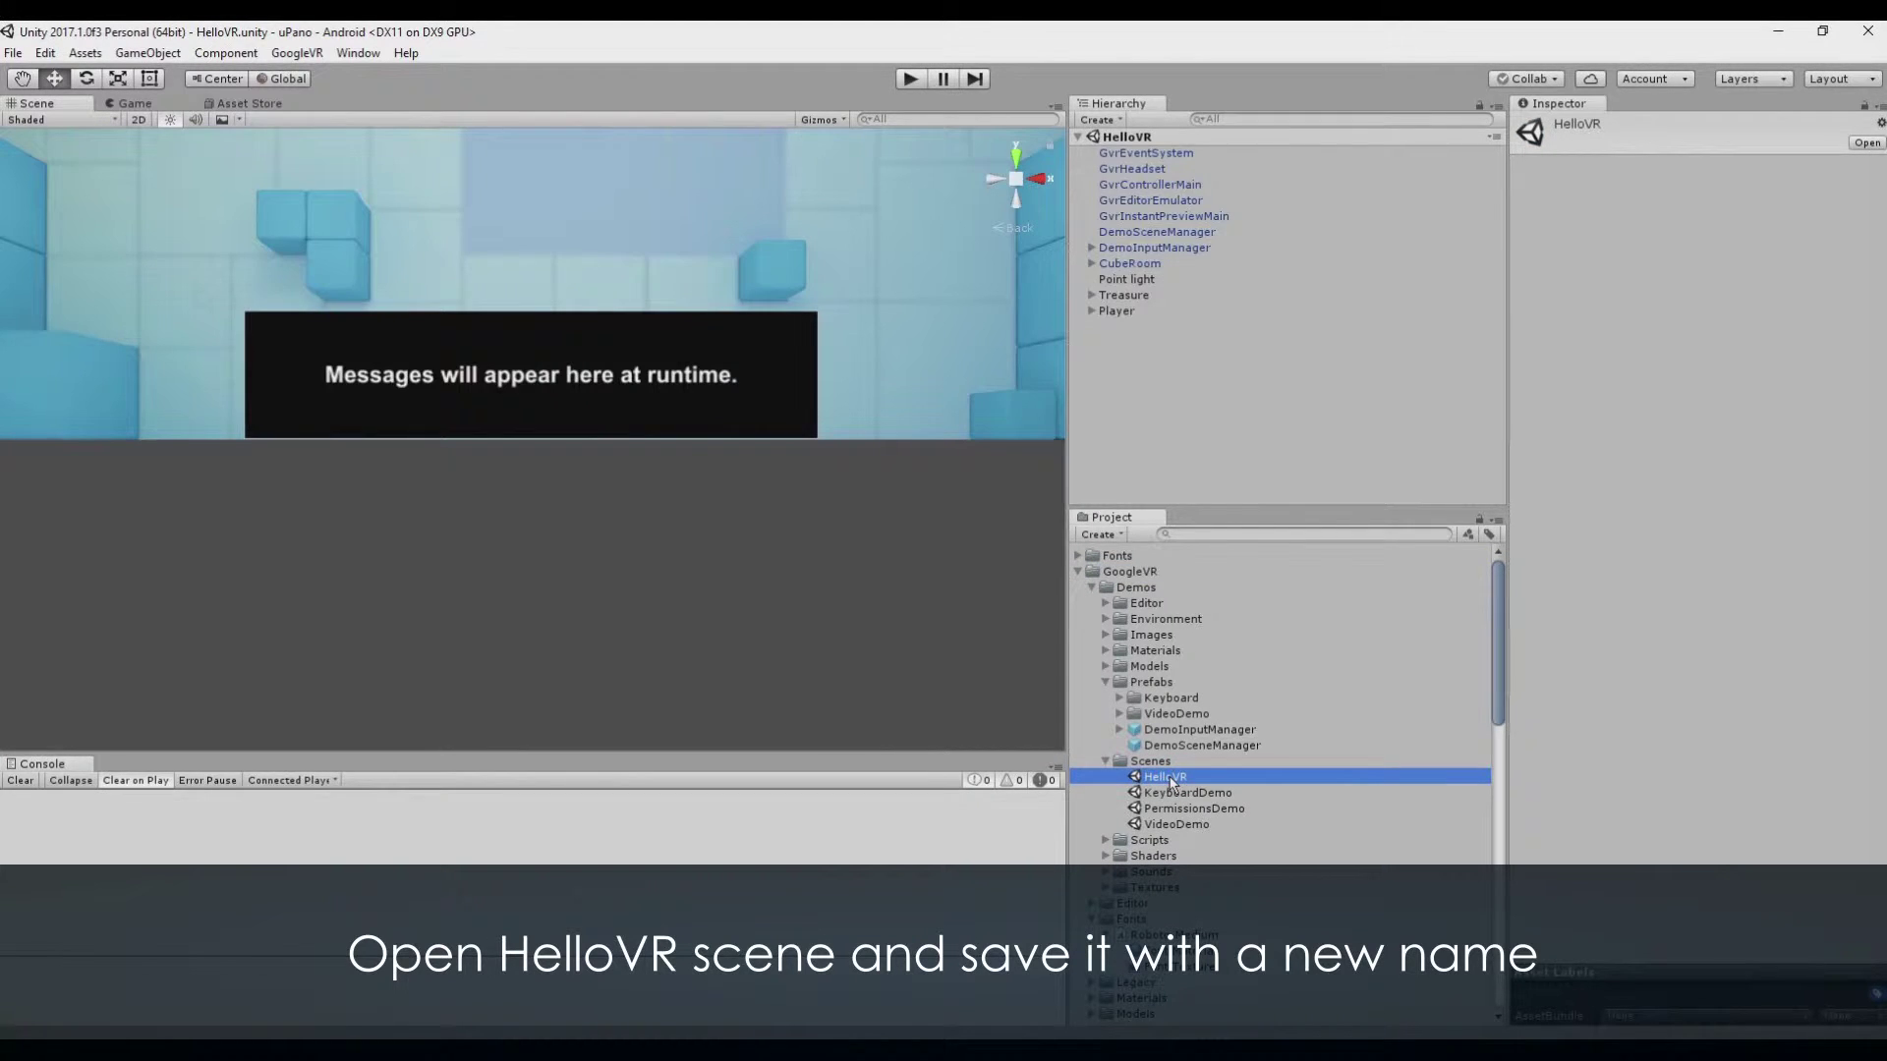
- Save the scene under the new name PanoVR
{"action": "left_click", "coordinate": [12, 53]}
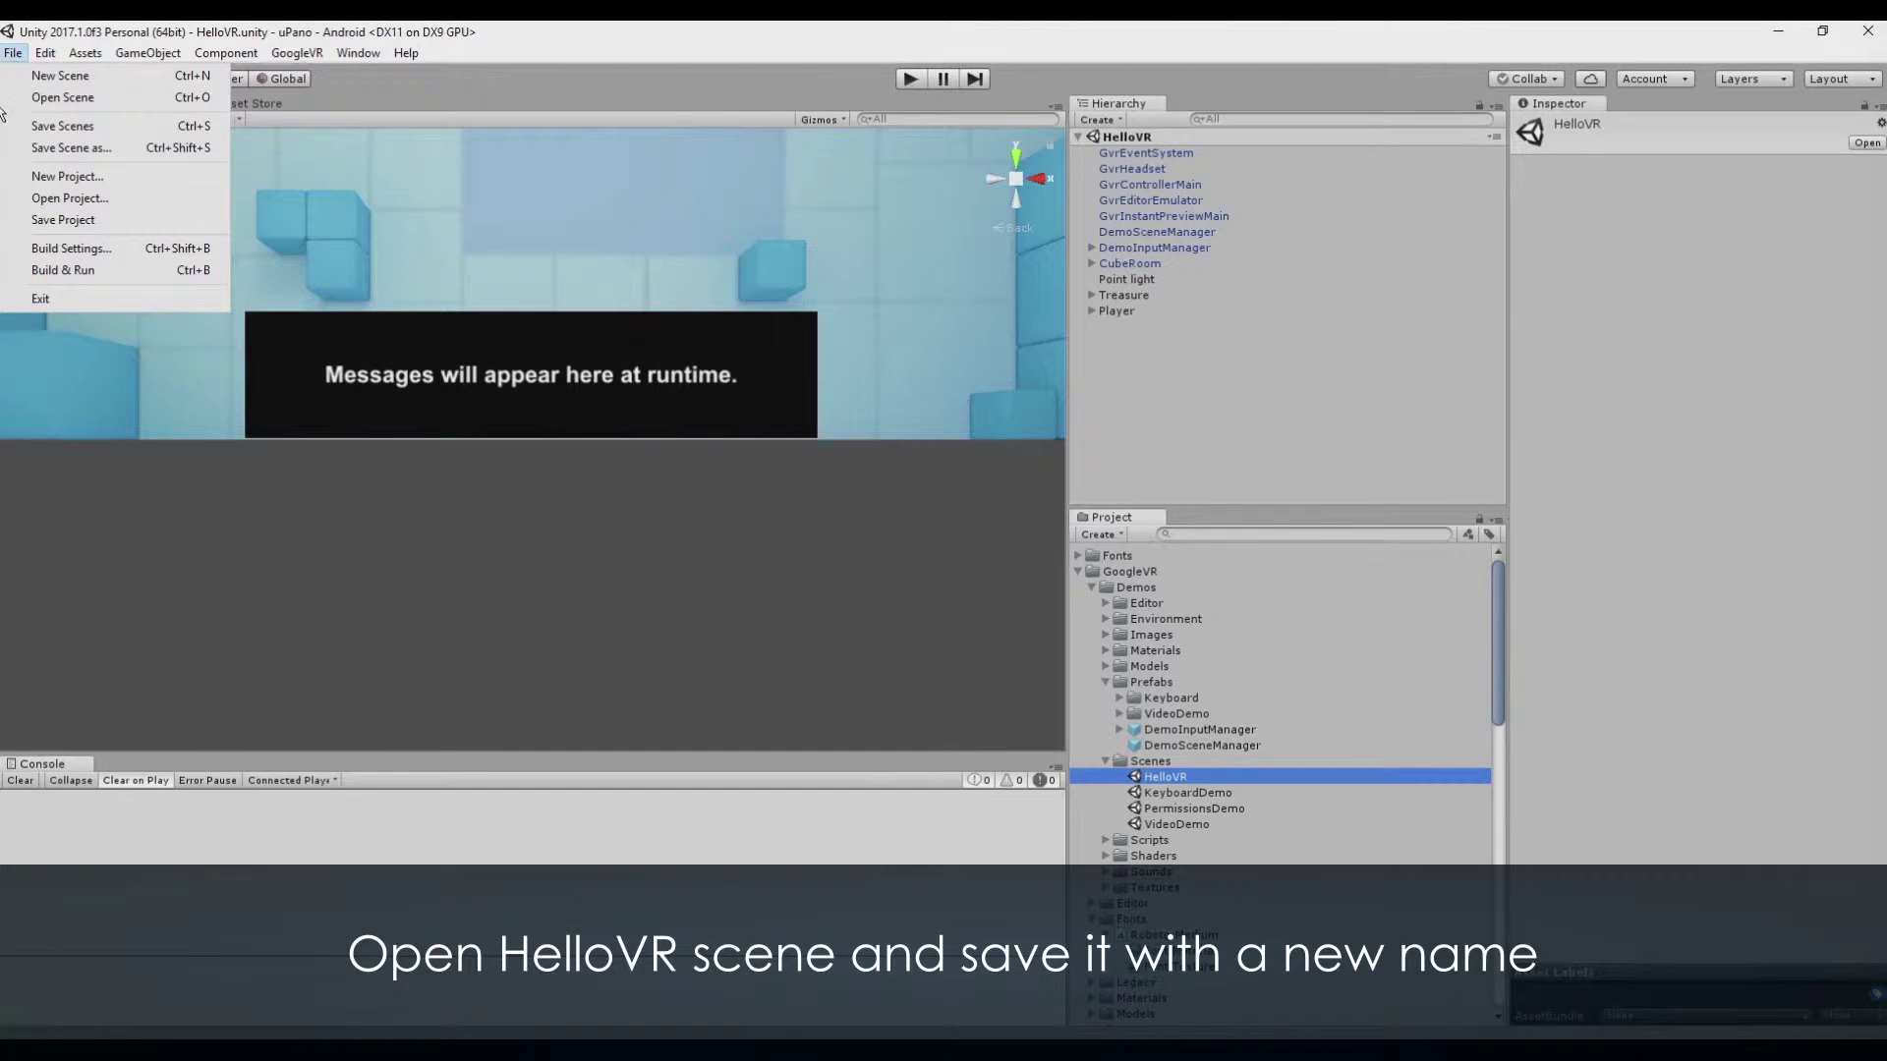
{"action": "left_click", "coordinate": [44, 147]}
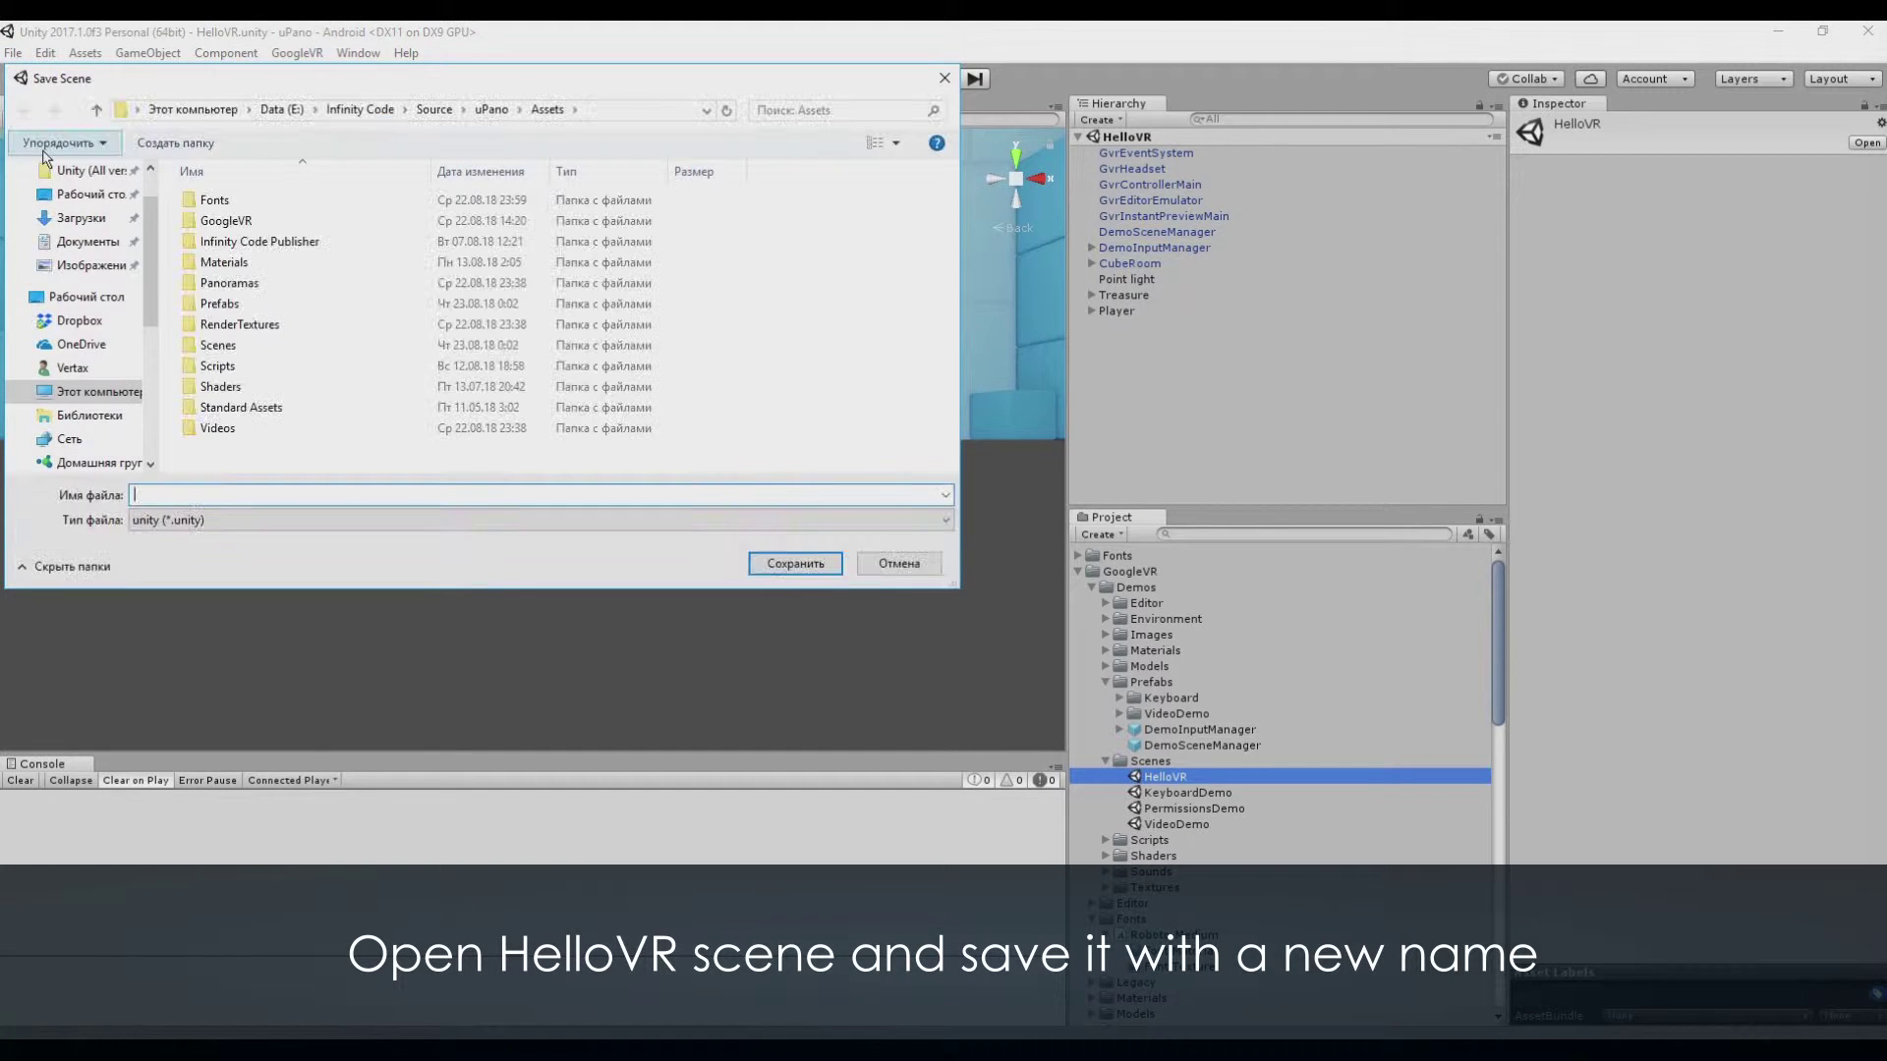
{"action": "type", "text": "PanoVR"}
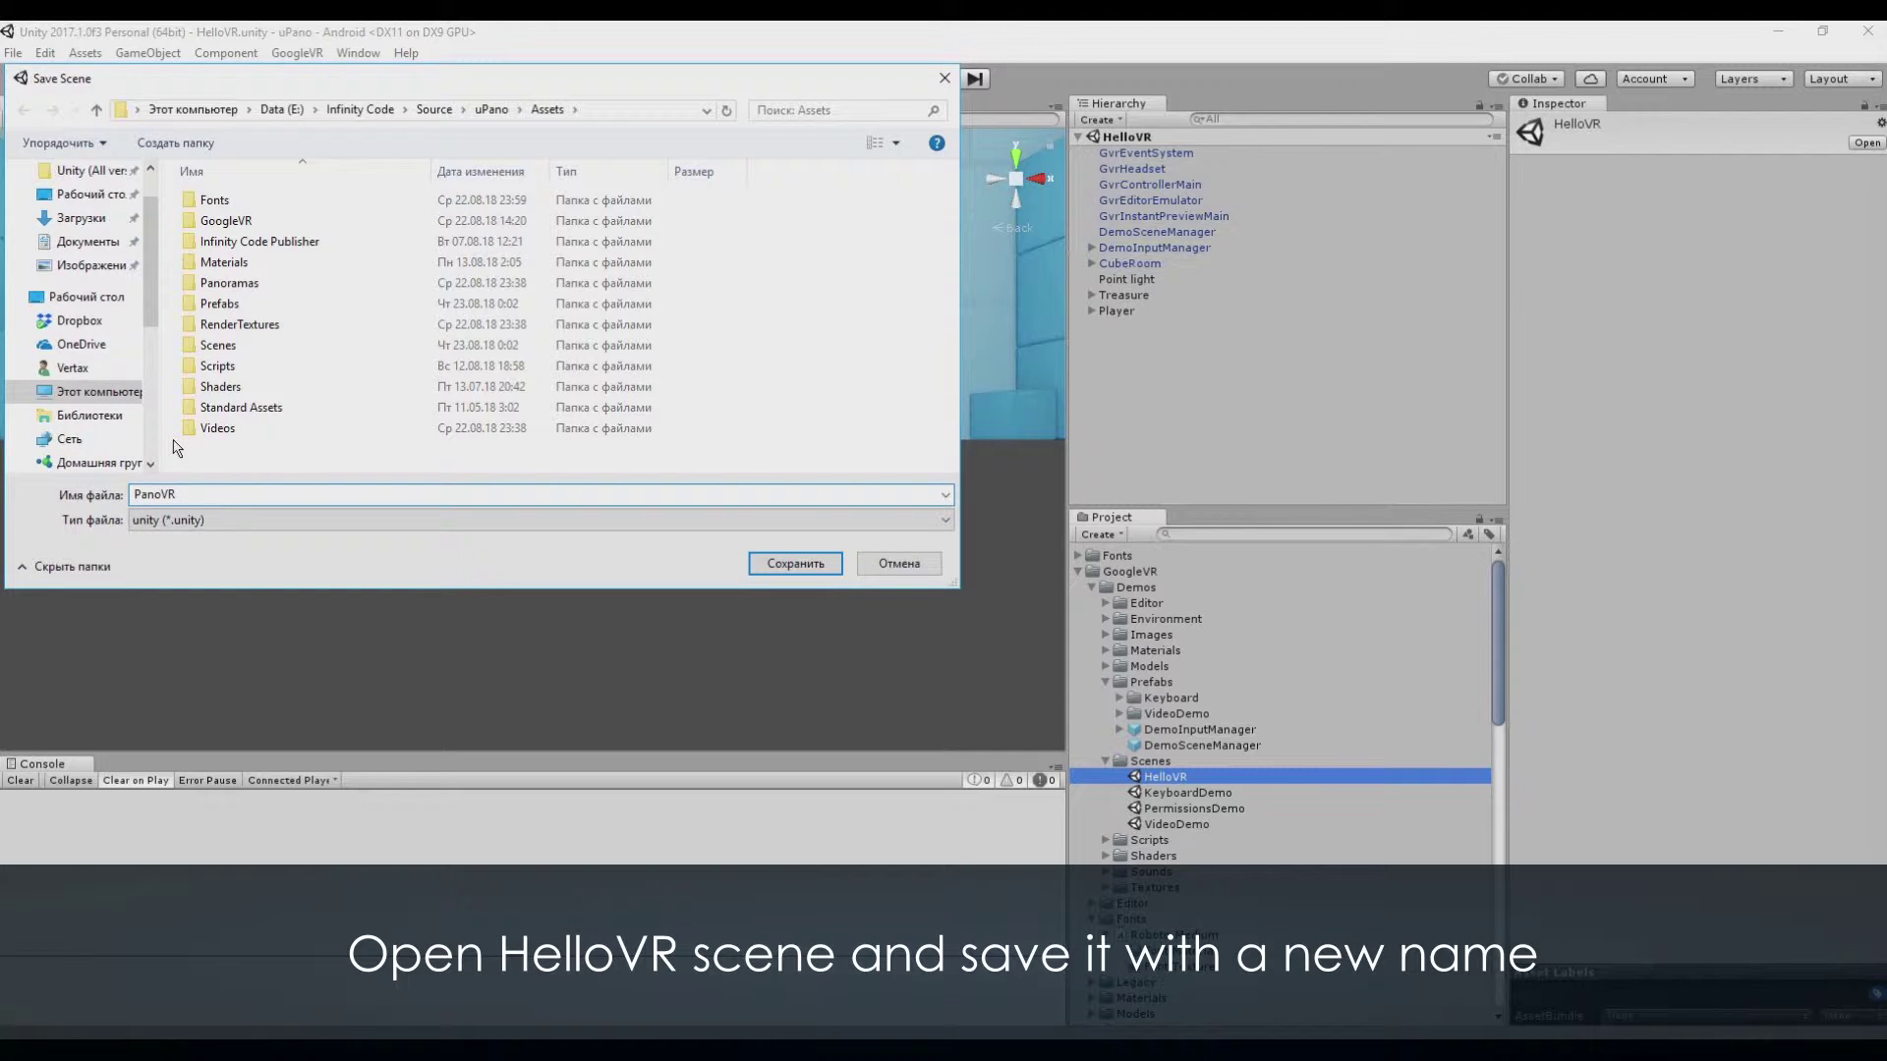
{"action": "key", "text": "Return"}
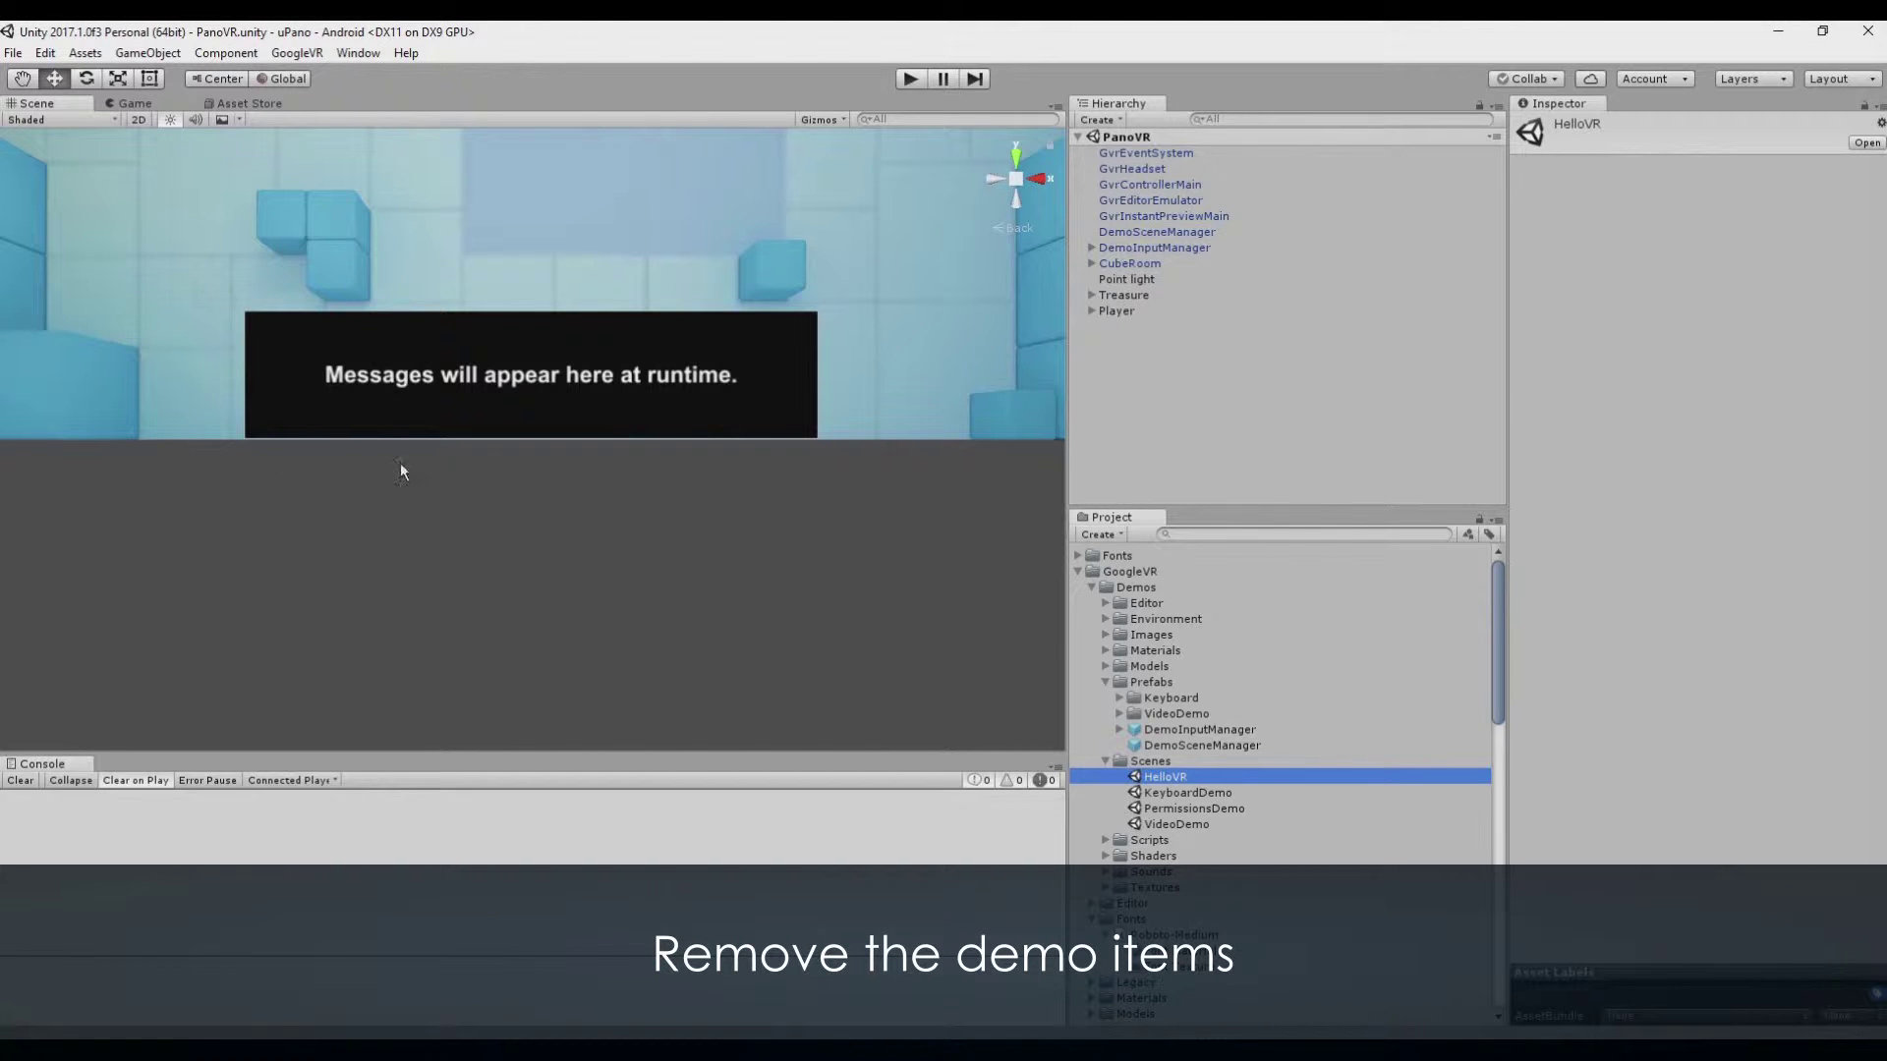
- Select Treasure, CubeRoom, DemoInputManager and DemoSceneManager in the Hierarchy and delete them
{"action": "left_click", "coordinate": [1125, 296]}
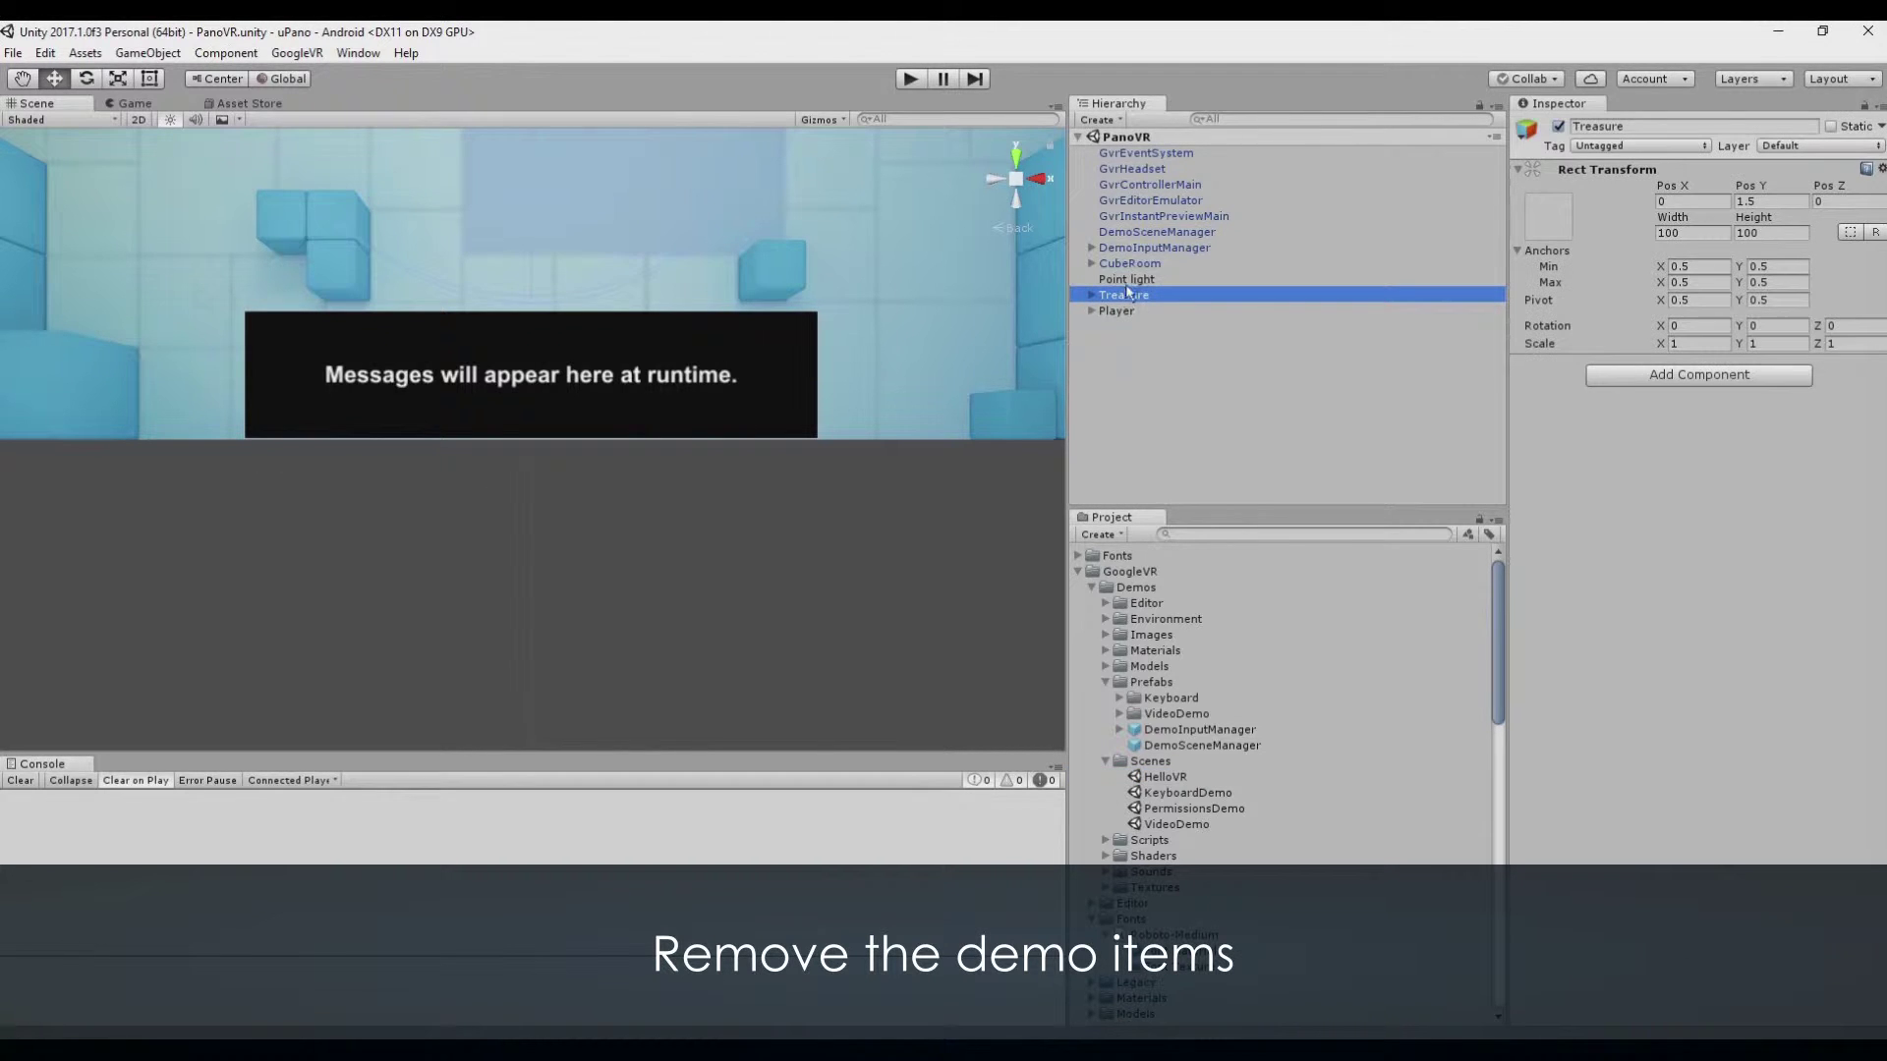
{"action": "left_click", "coordinate": [1130, 265], "text": "ctrl"}
{"action": "left_click", "coordinate": [1129, 250], "text": "ctrl"}
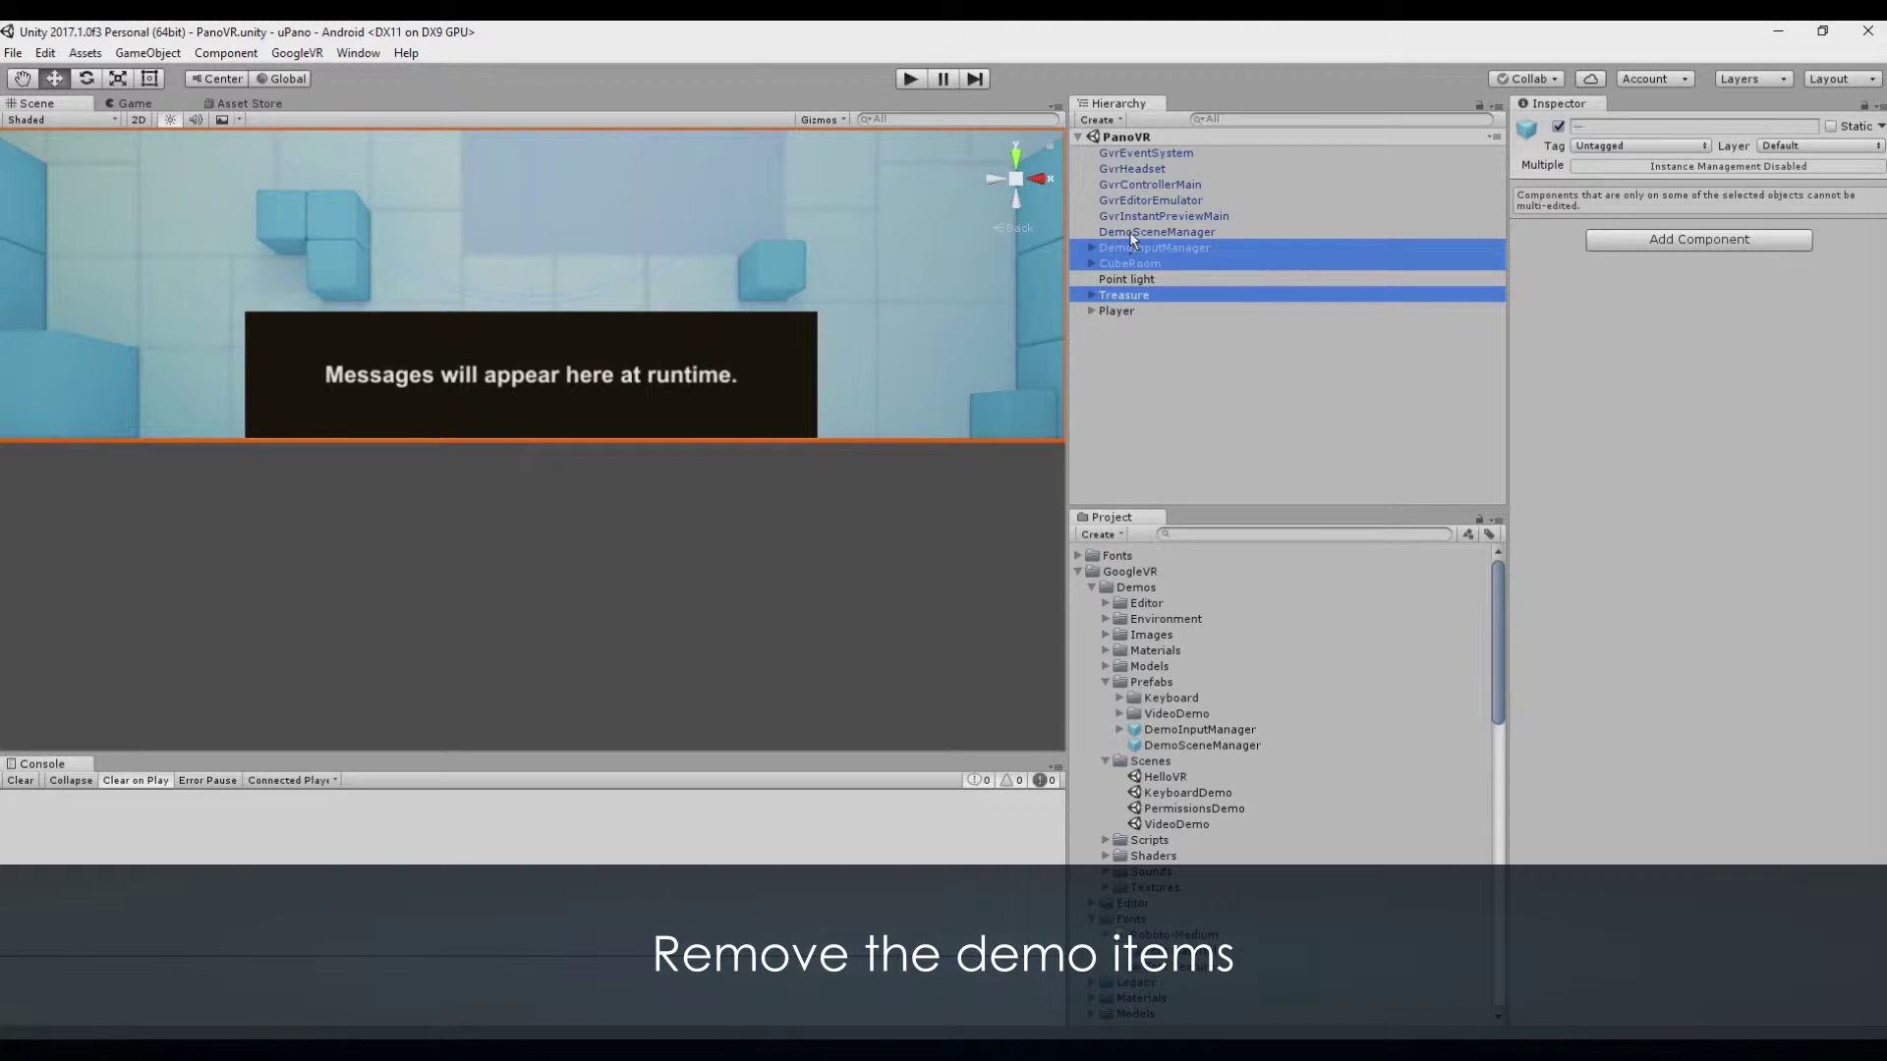
{"action": "left_click", "coordinate": [1129, 232], "text": "ctrl"}
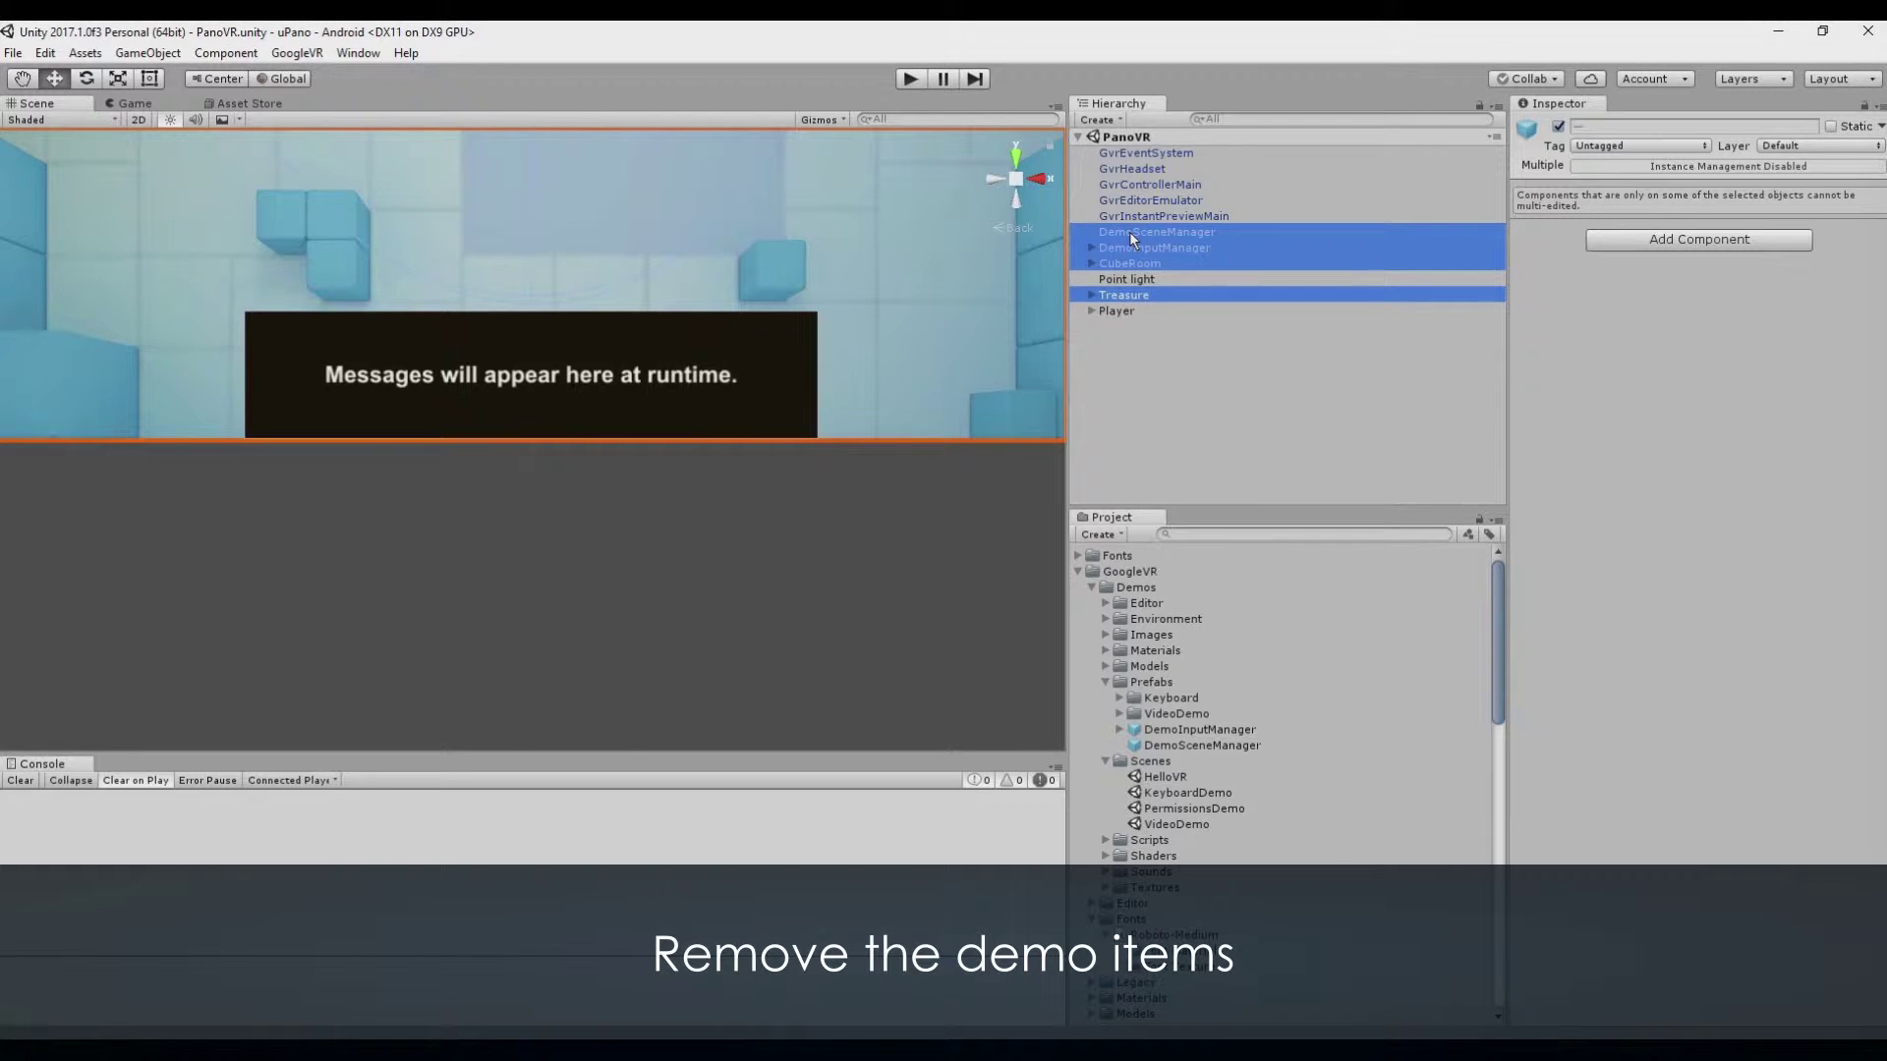
{"action": "key", "text": "Delete"}
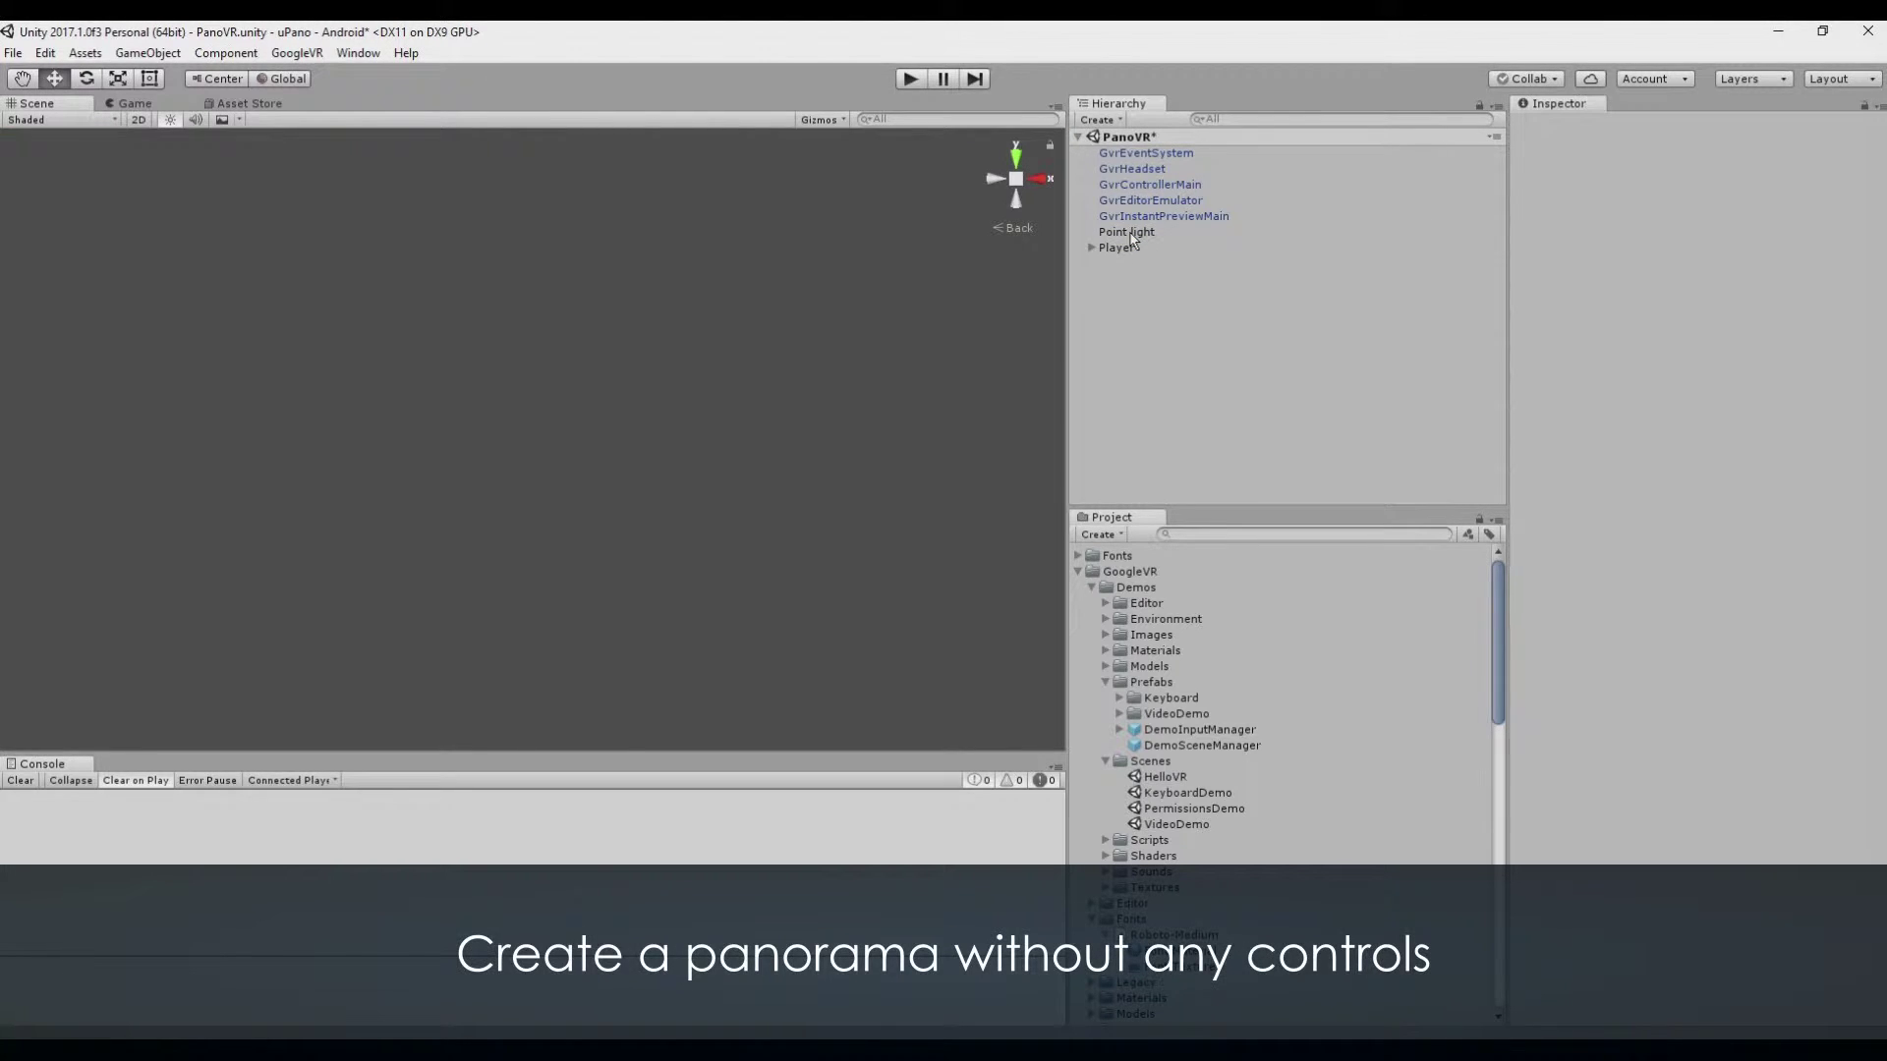
- Start a new Panorama object and give it the Spherical Pano texture
{"action": "left_click", "coordinate": [1101, 120]}
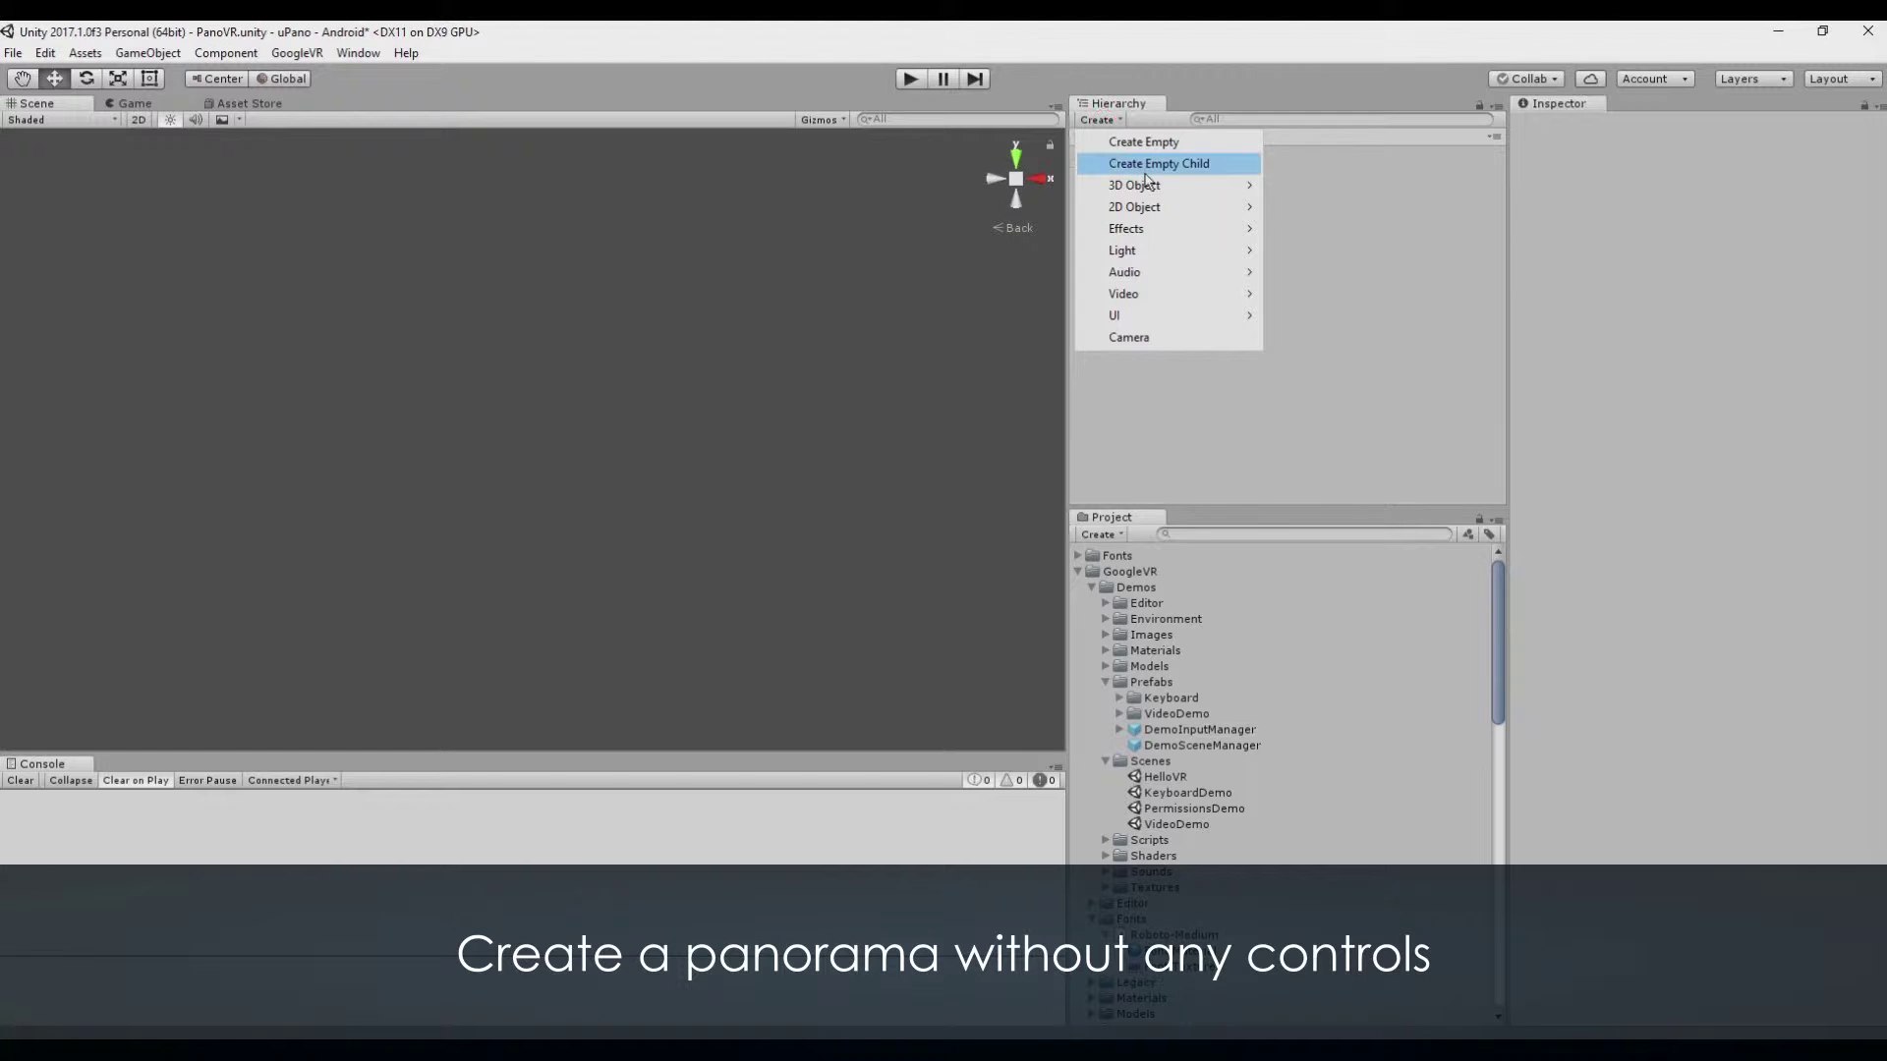
{"action": "mouse_move", "coordinate": [1145, 185]}
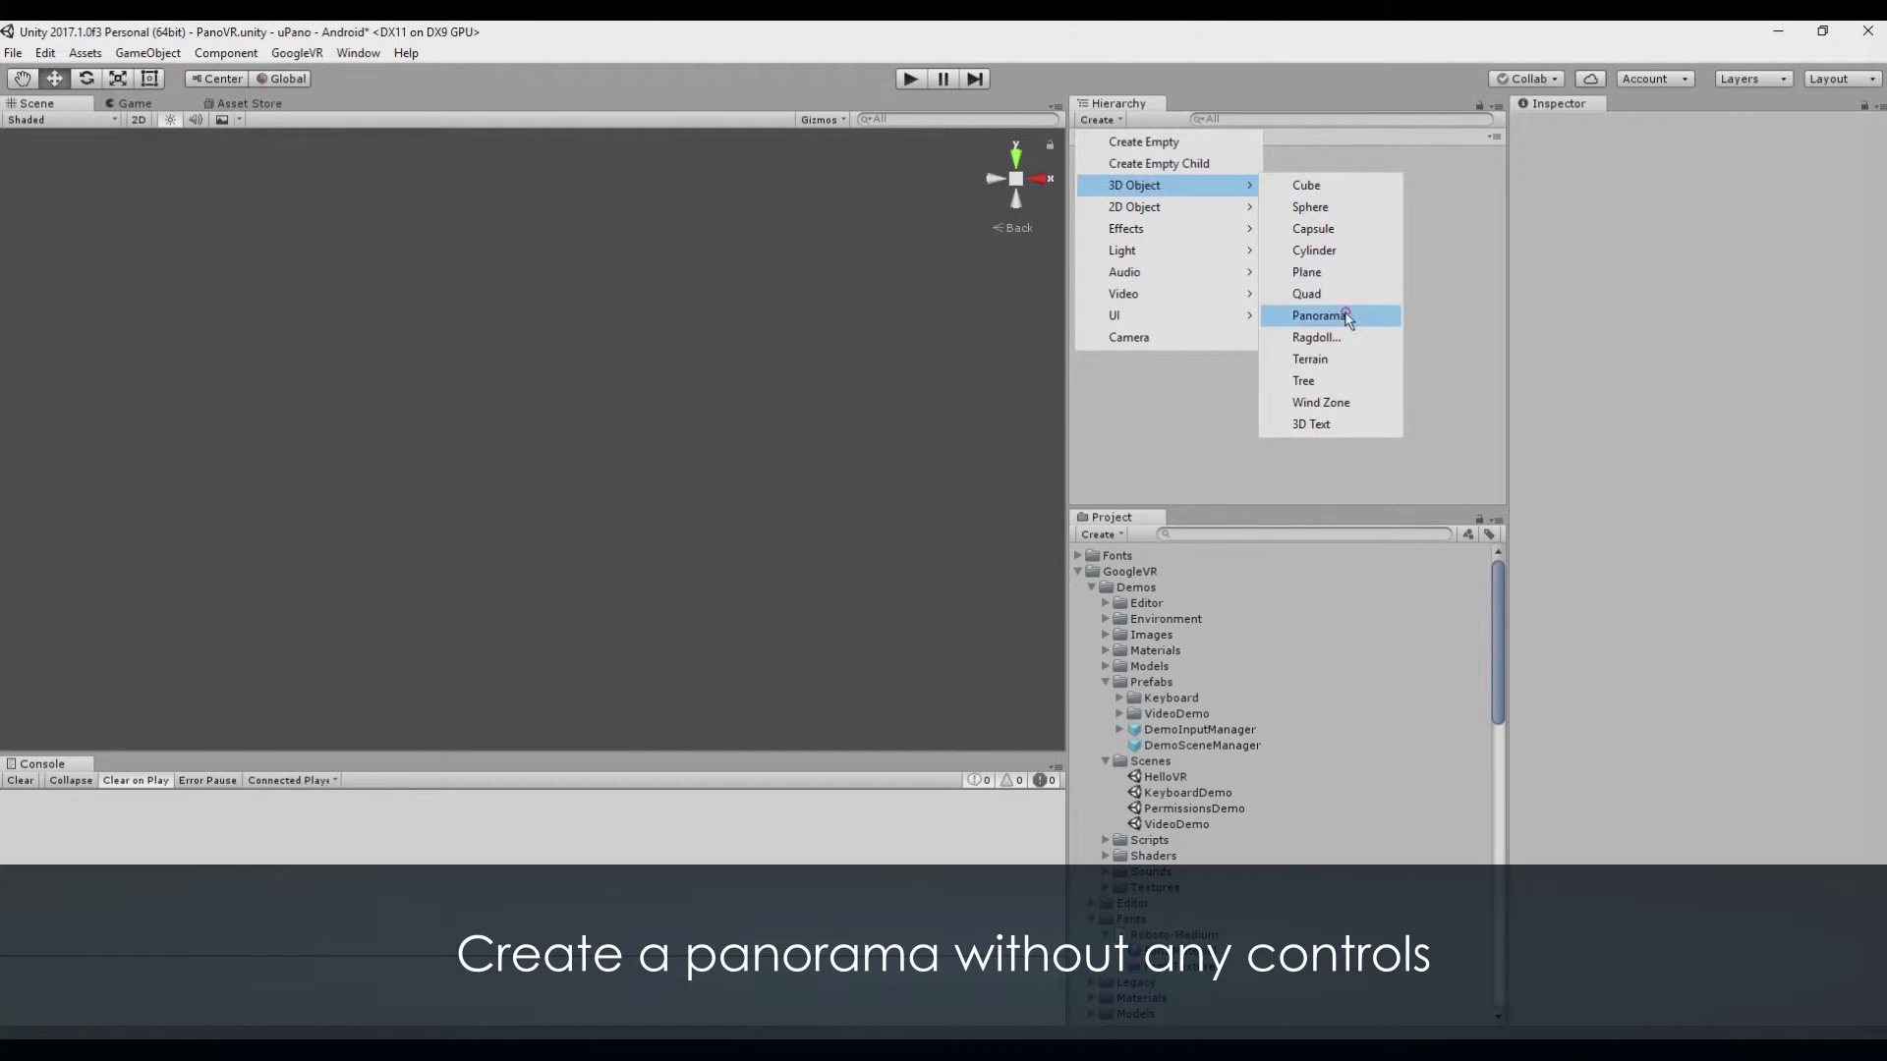
{"action": "left_click", "coordinate": [1334, 316]}
{"action": "left_click", "coordinate": [652, 338]}
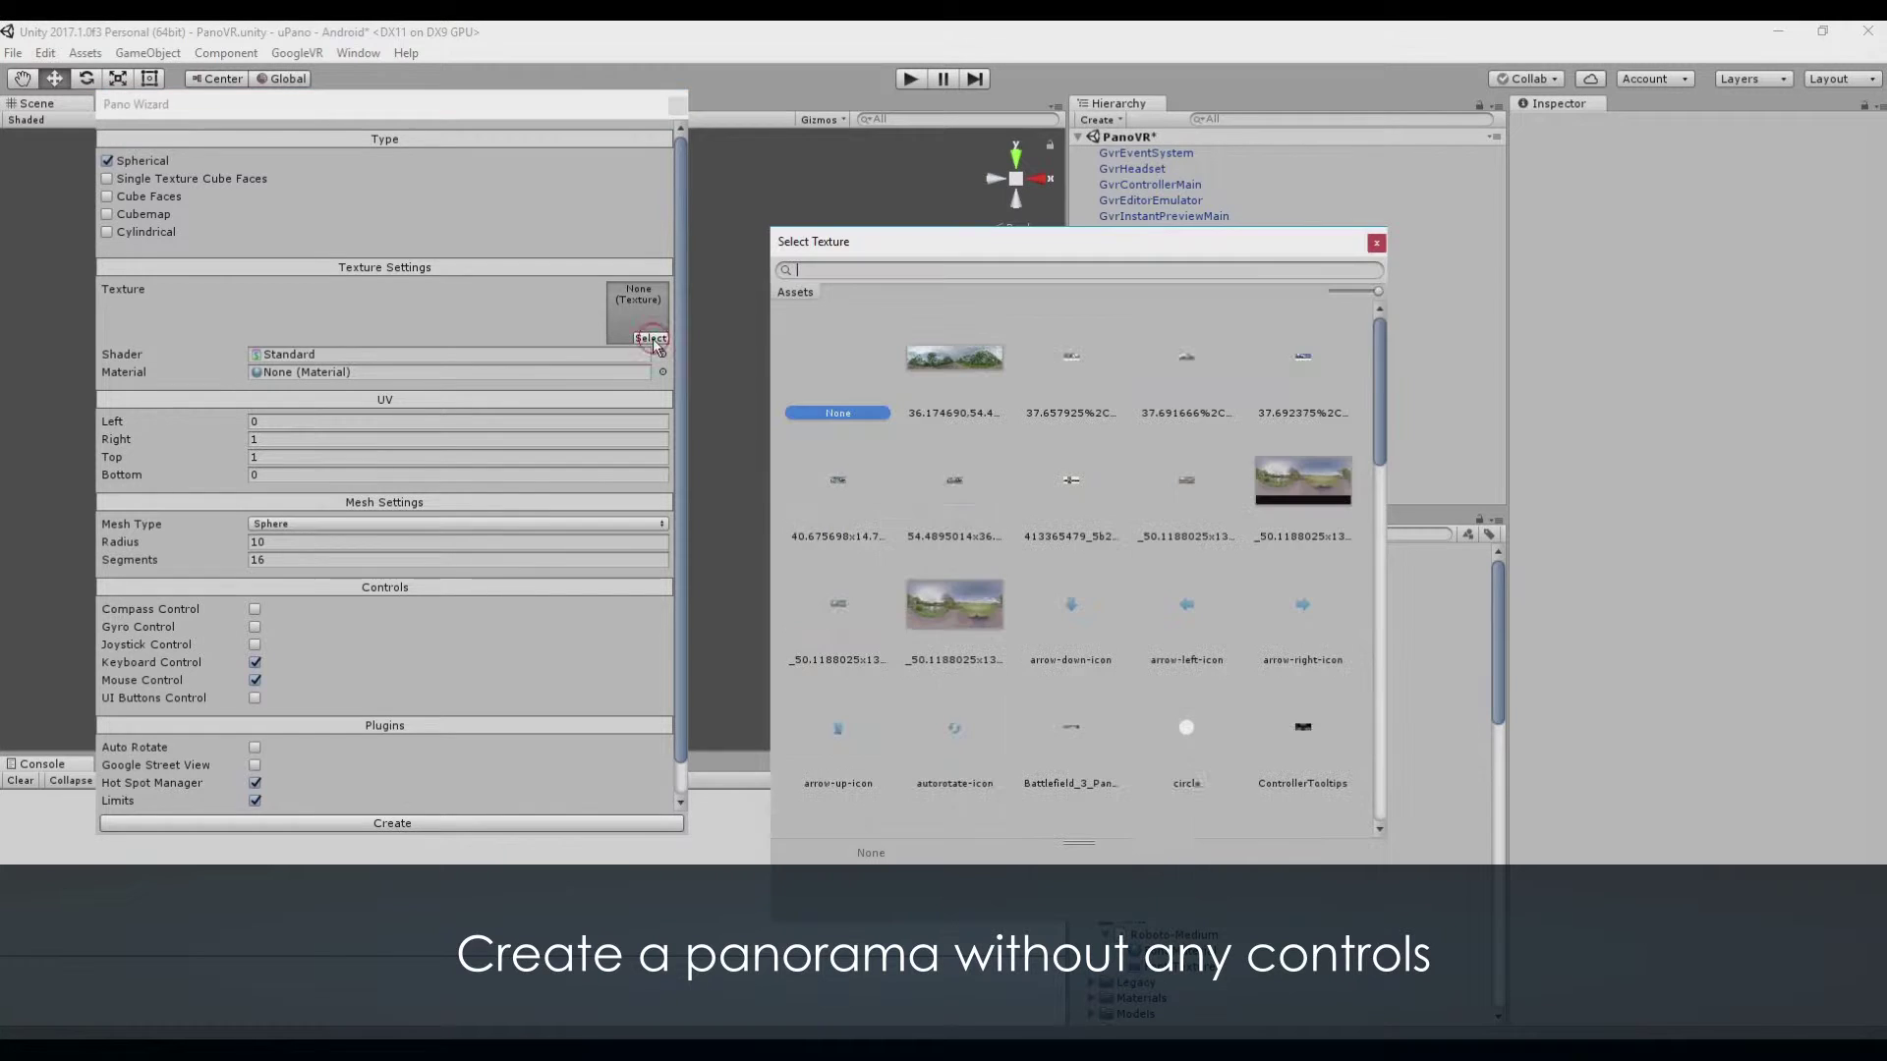
{"action": "type", "text": "sphe"}
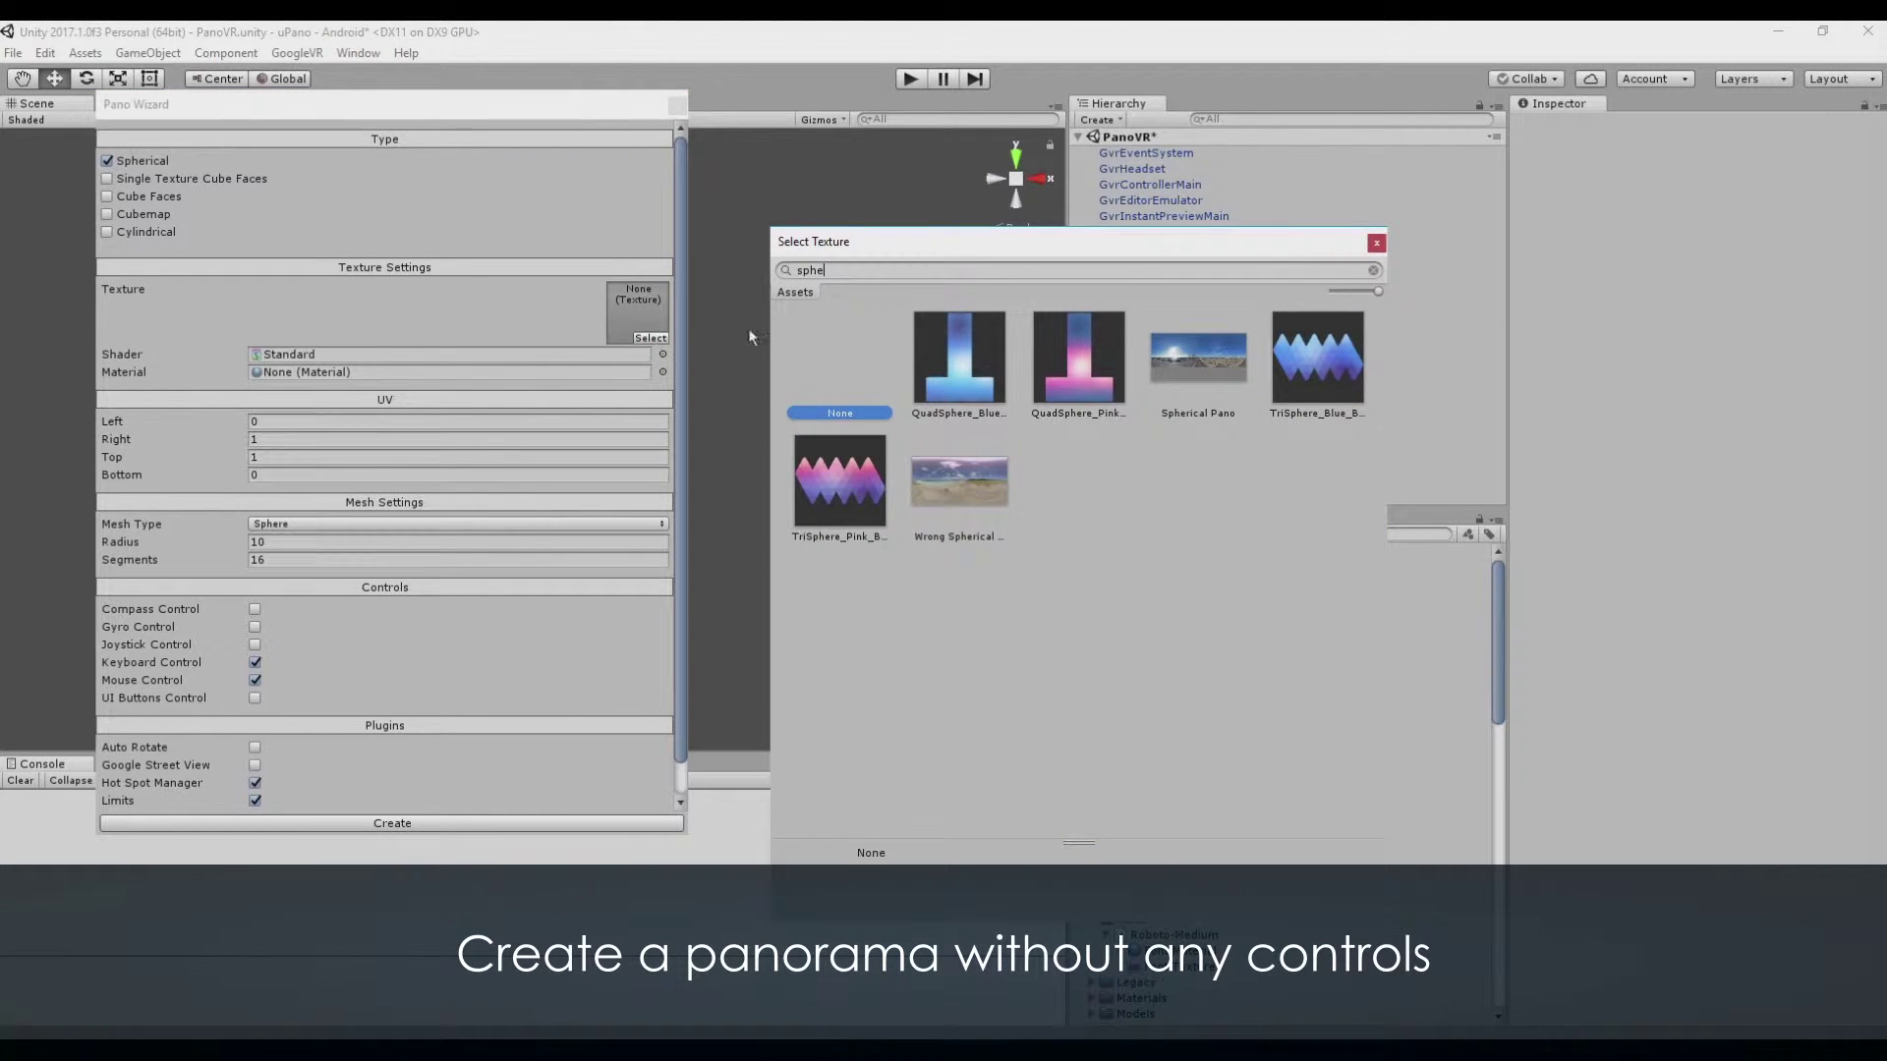
{"action": "double_click", "coordinate": [1197, 357]}
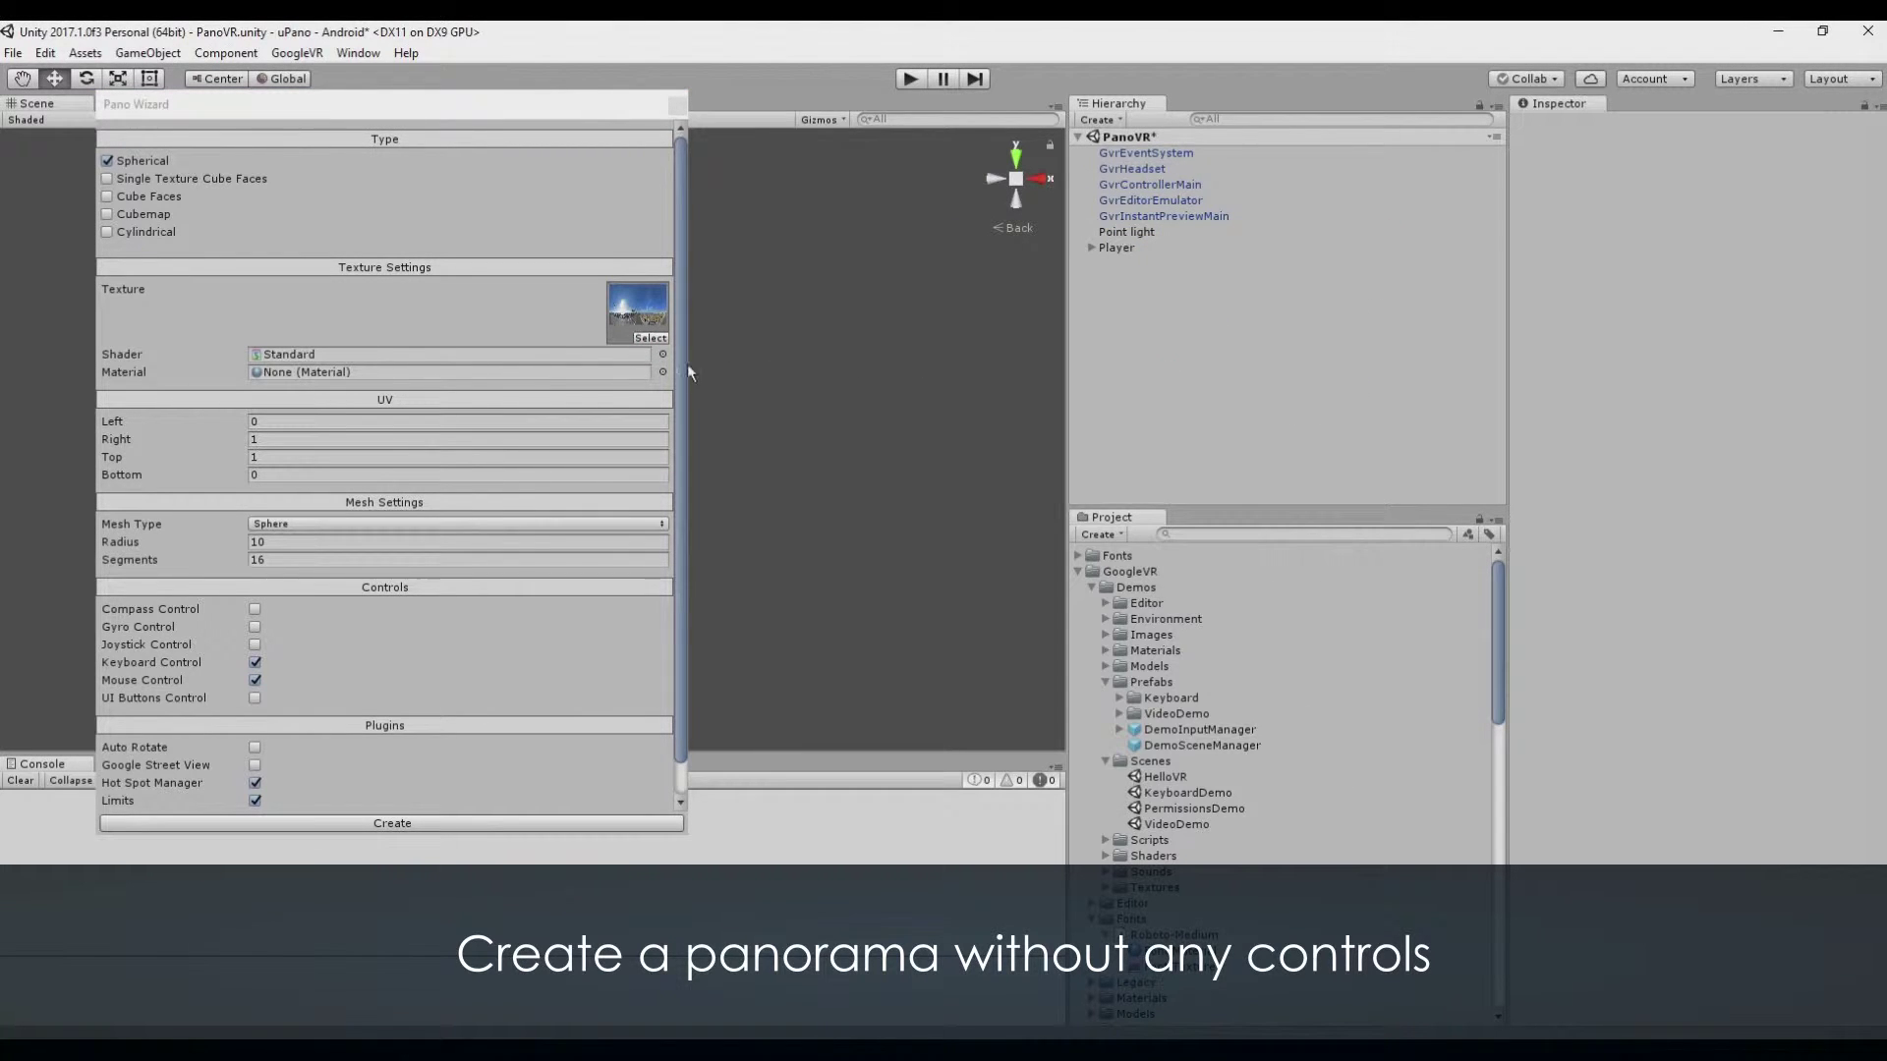
- Set the shader to Unlit/Texture, disable Keyboard and Mouse Control, and create the panorama
{"action": "left_click", "coordinate": [662, 354]}
{"action": "type", "text": "un"}
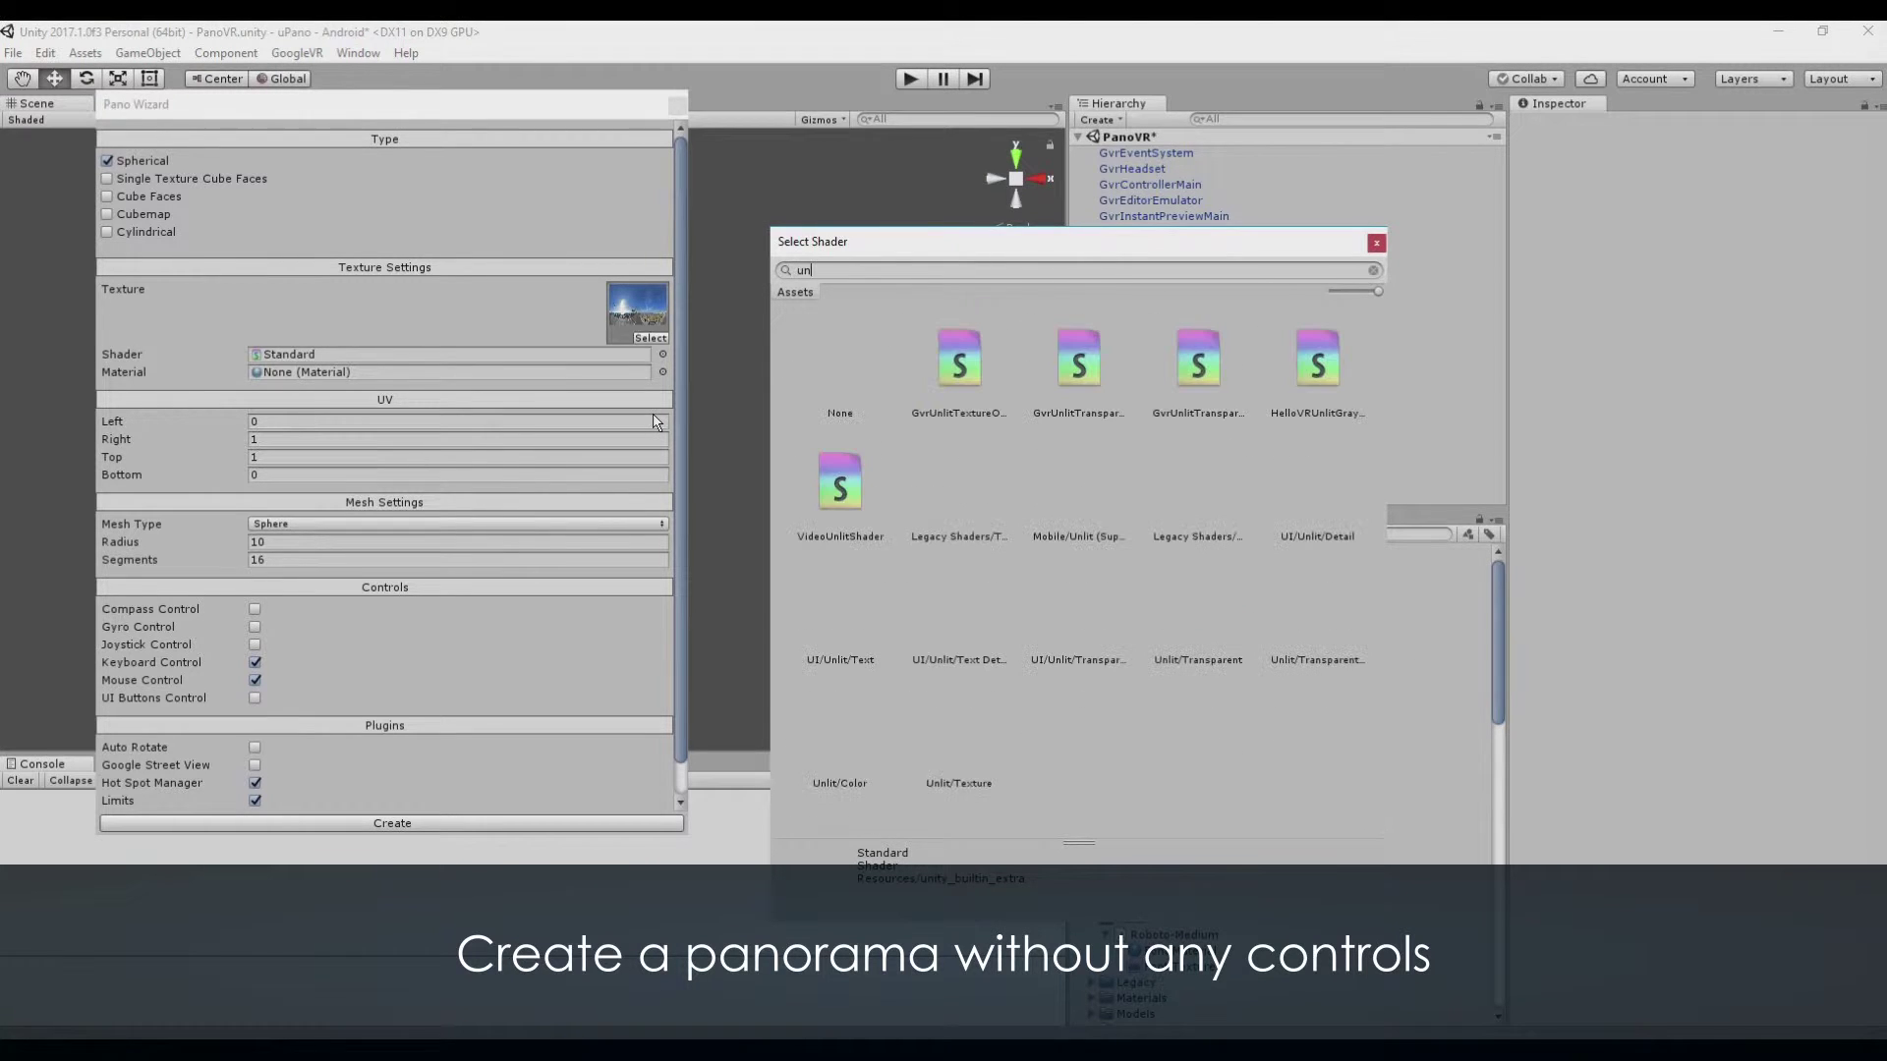
{"action": "double_click", "coordinate": [982, 739]}
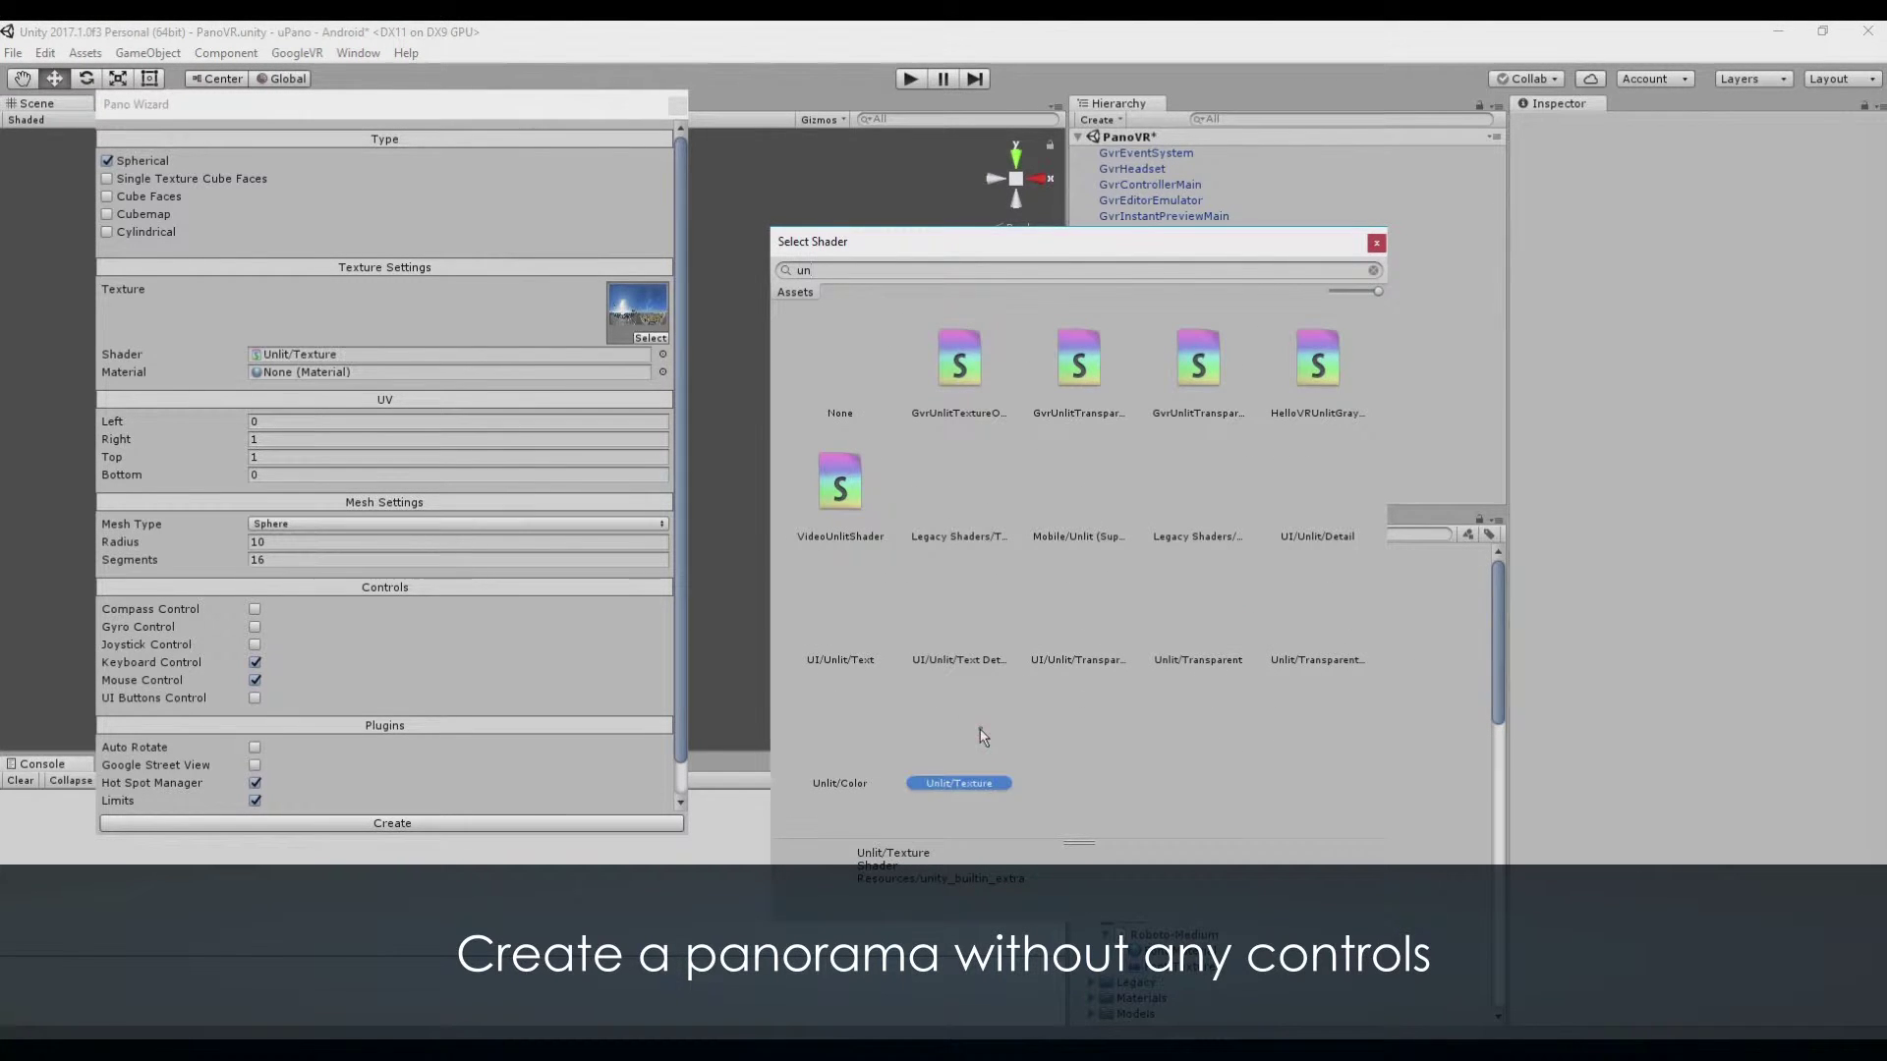
{"action": "left_click", "coordinate": [254, 663]}
{"action": "left_click", "coordinate": [255, 680]}
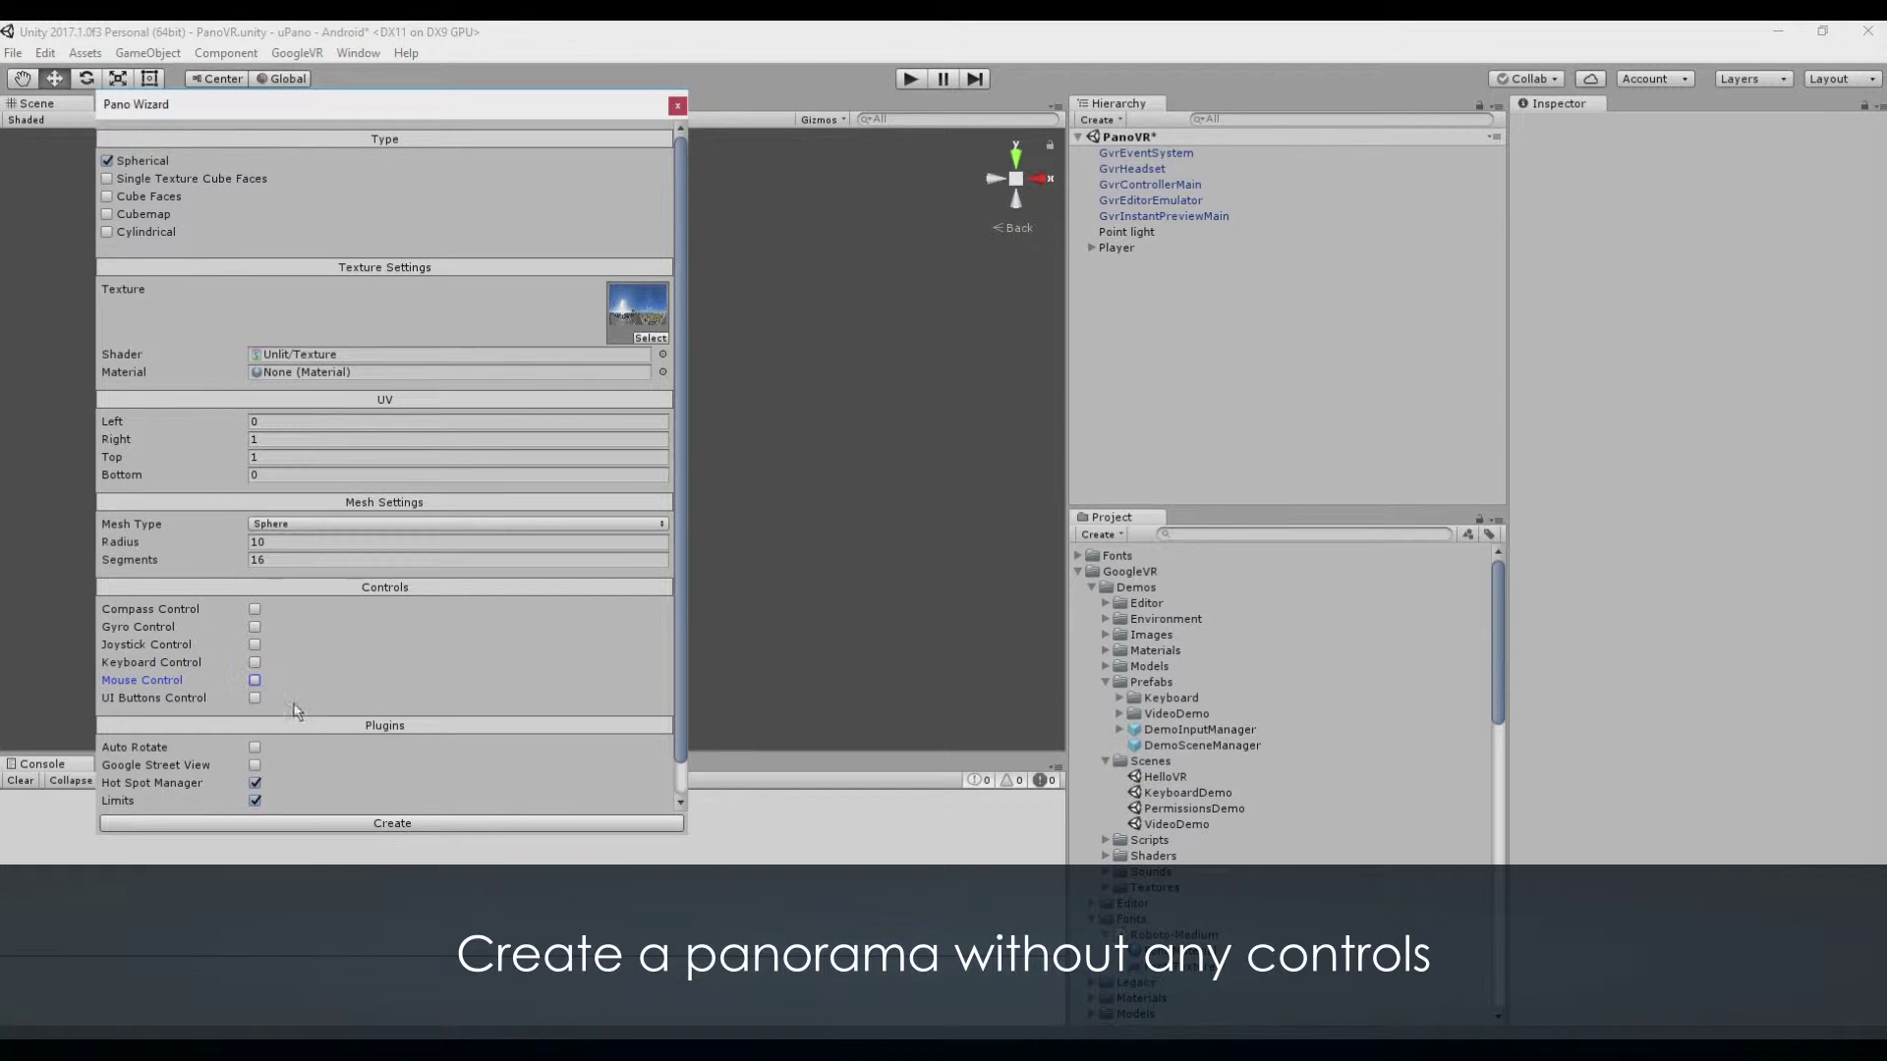
{"action": "left_click", "coordinate": [370, 823]}
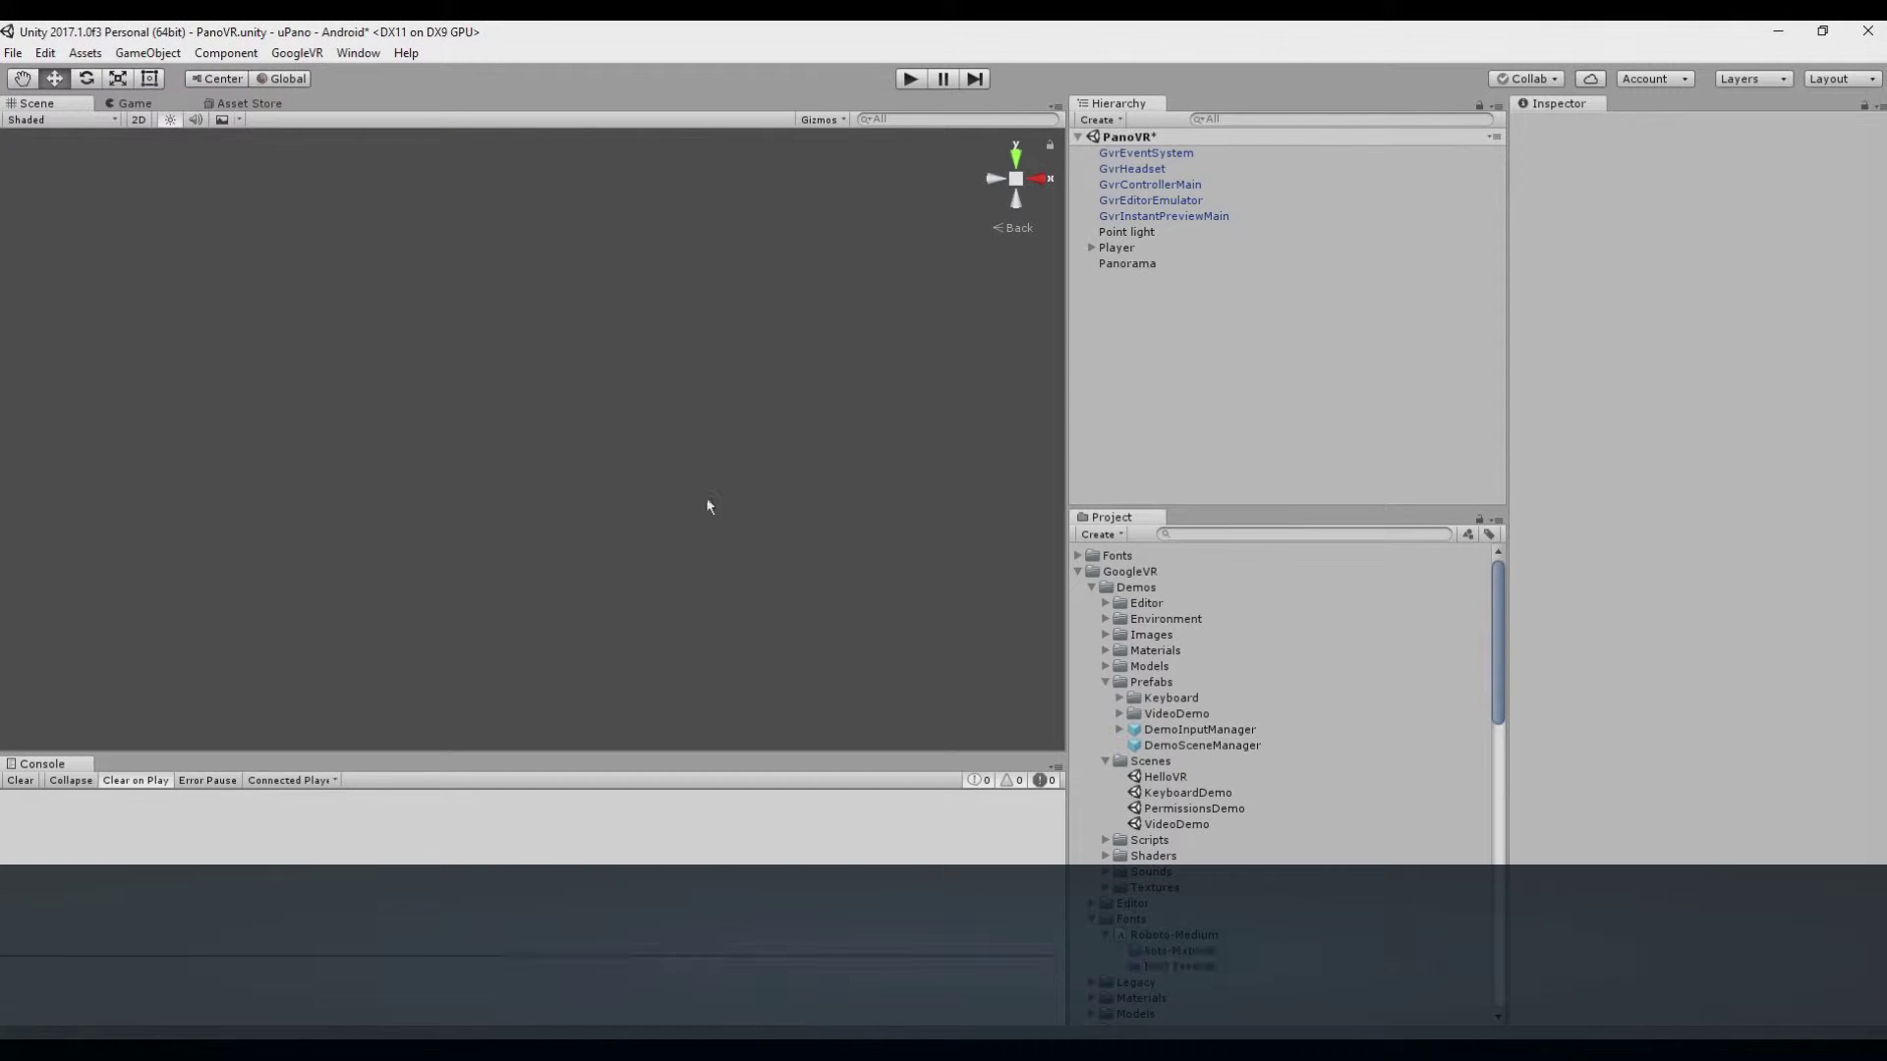
- Set the Panorama's camera to Existing and assign the Main Camera from Player
{"action": "left_click", "coordinate": [1130, 264]}
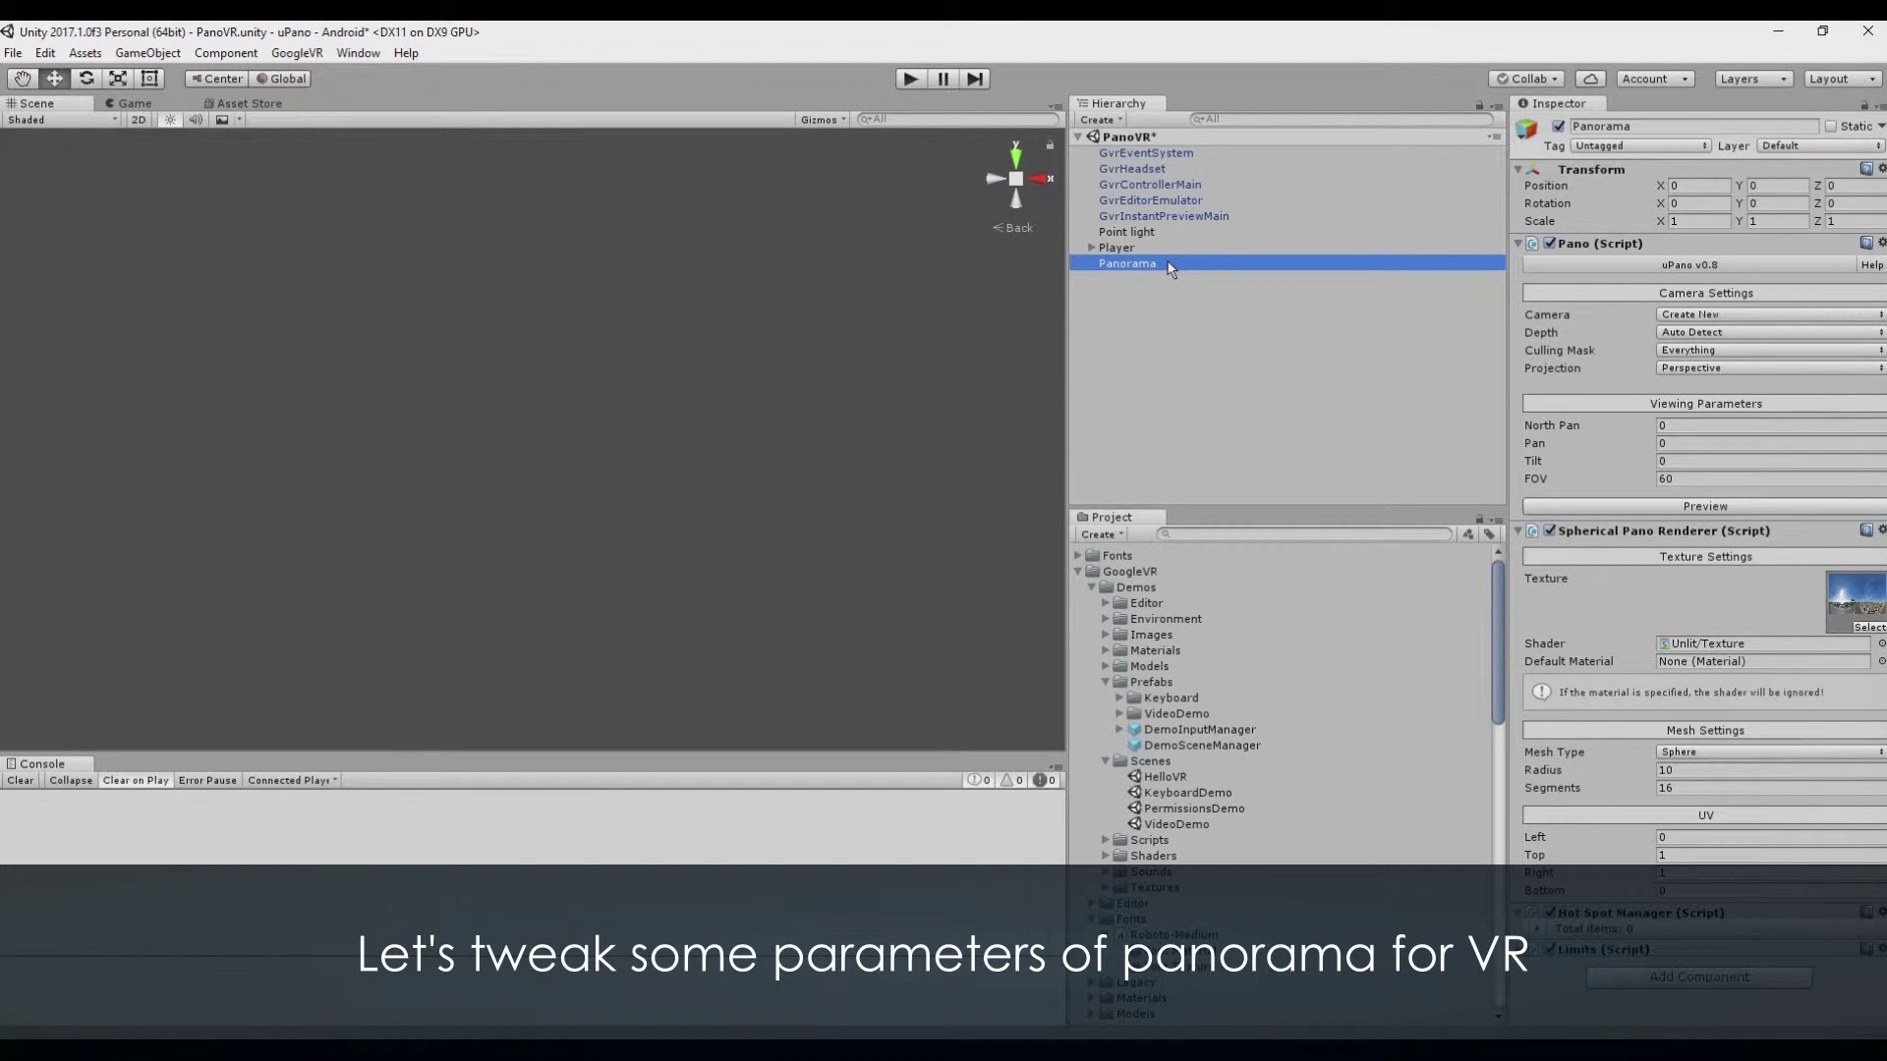
{"action": "left_click", "coordinate": [1676, 312]}
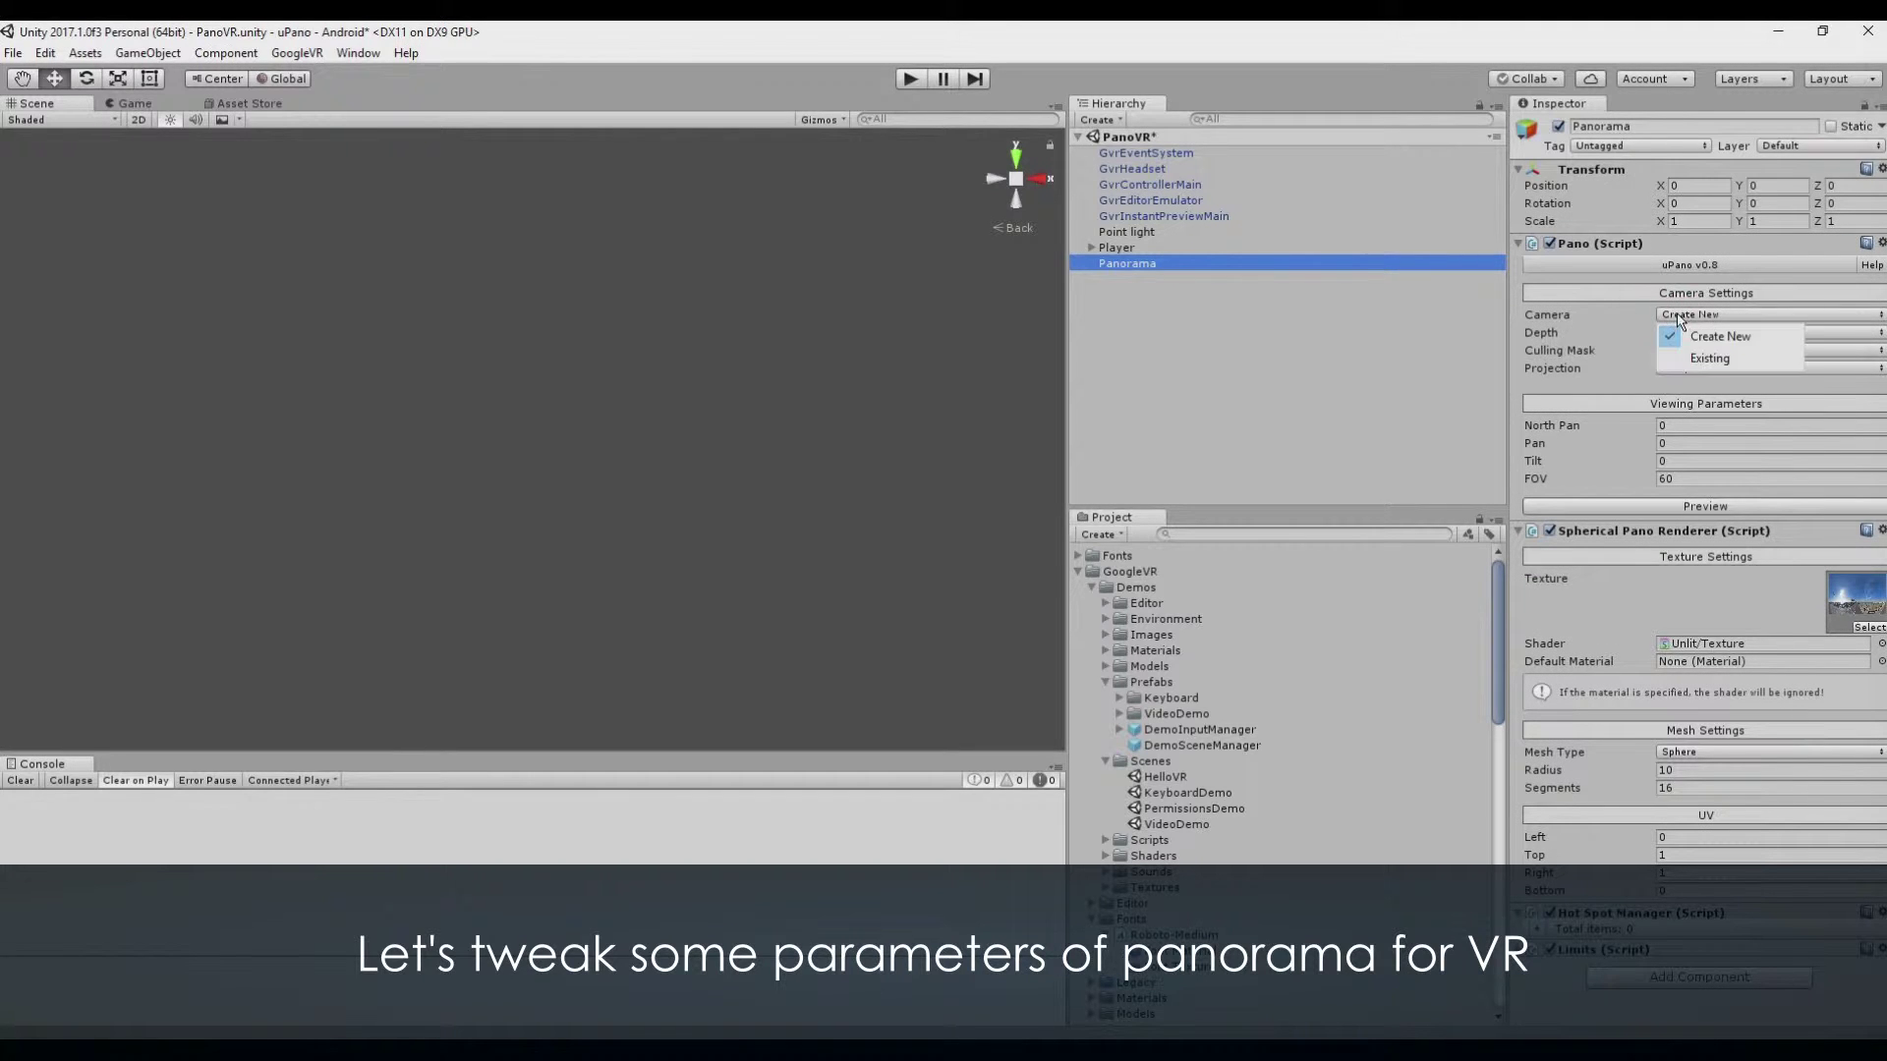
{"action": "left_click", "coordinate": [1698, 358]}
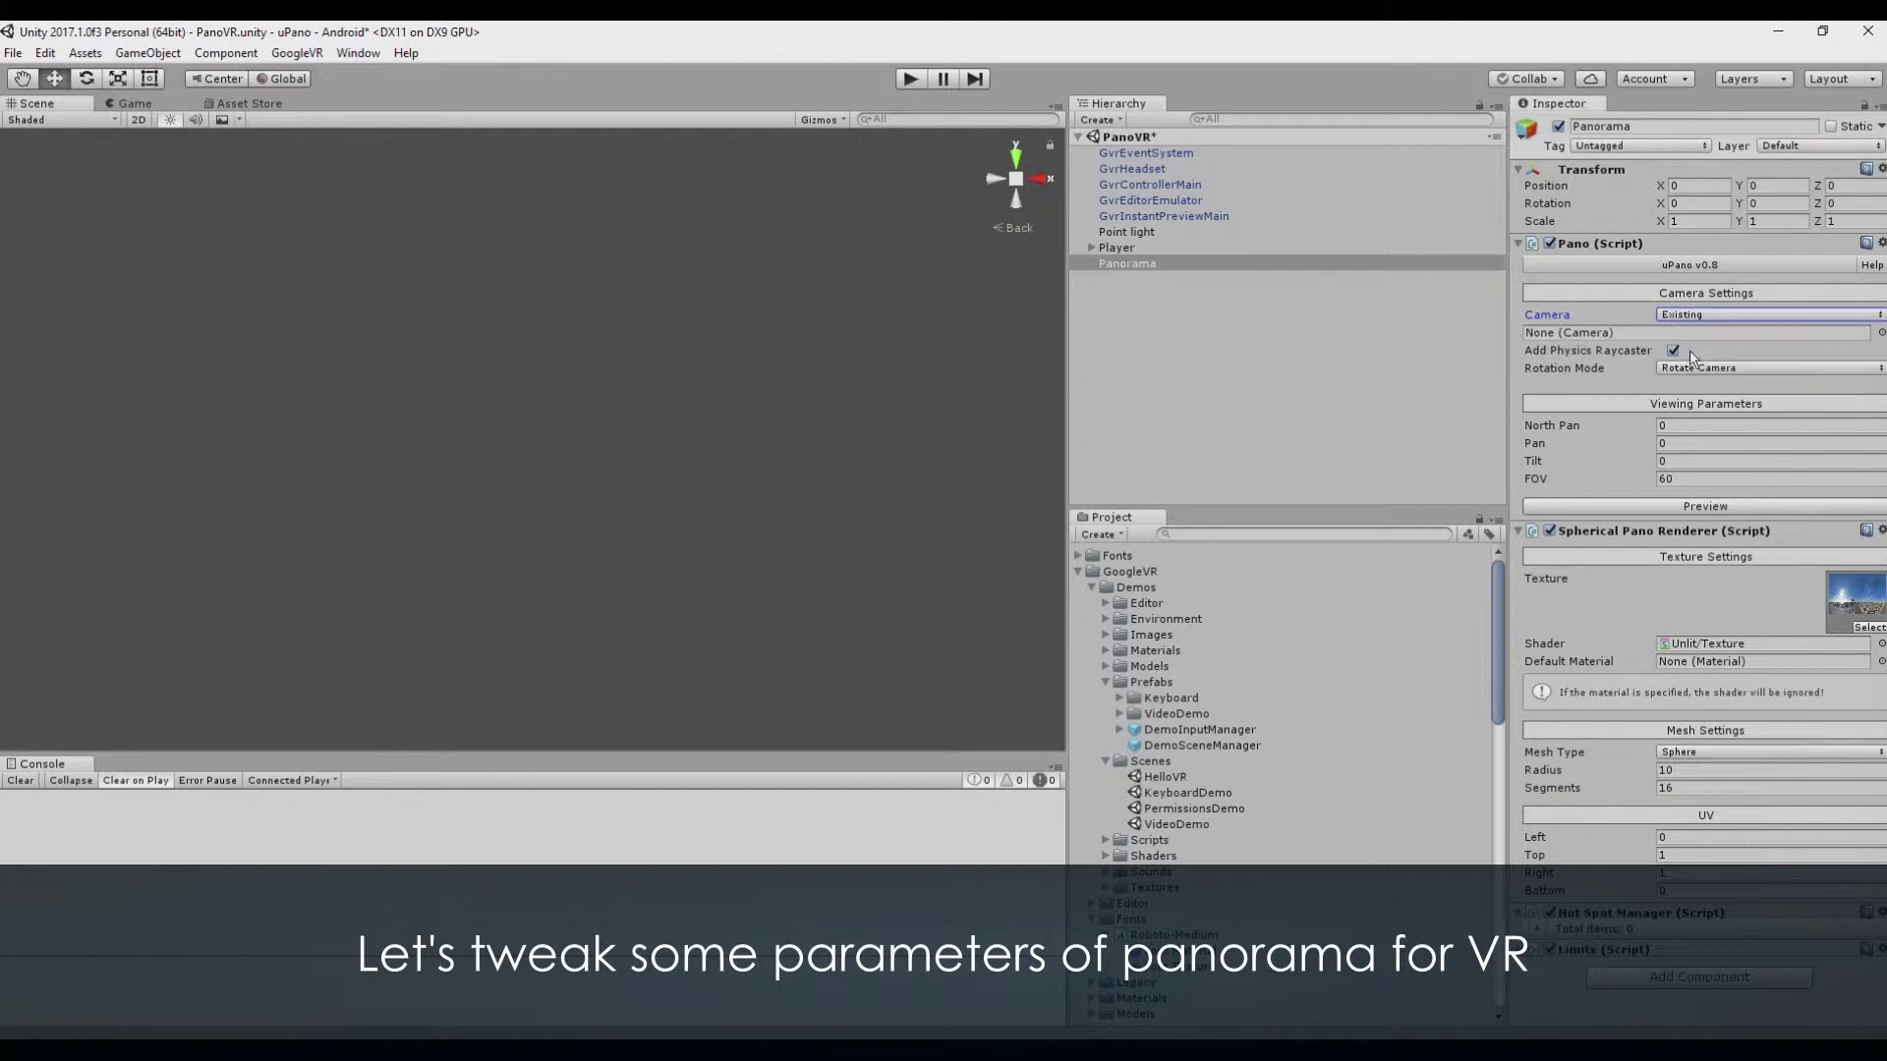
{"action": "left_click", "coordinate": [1091, 248]}
{"action": "left_click_drag", "start_coordinate": [1565, 320], "coordinate": [1593, 332]}
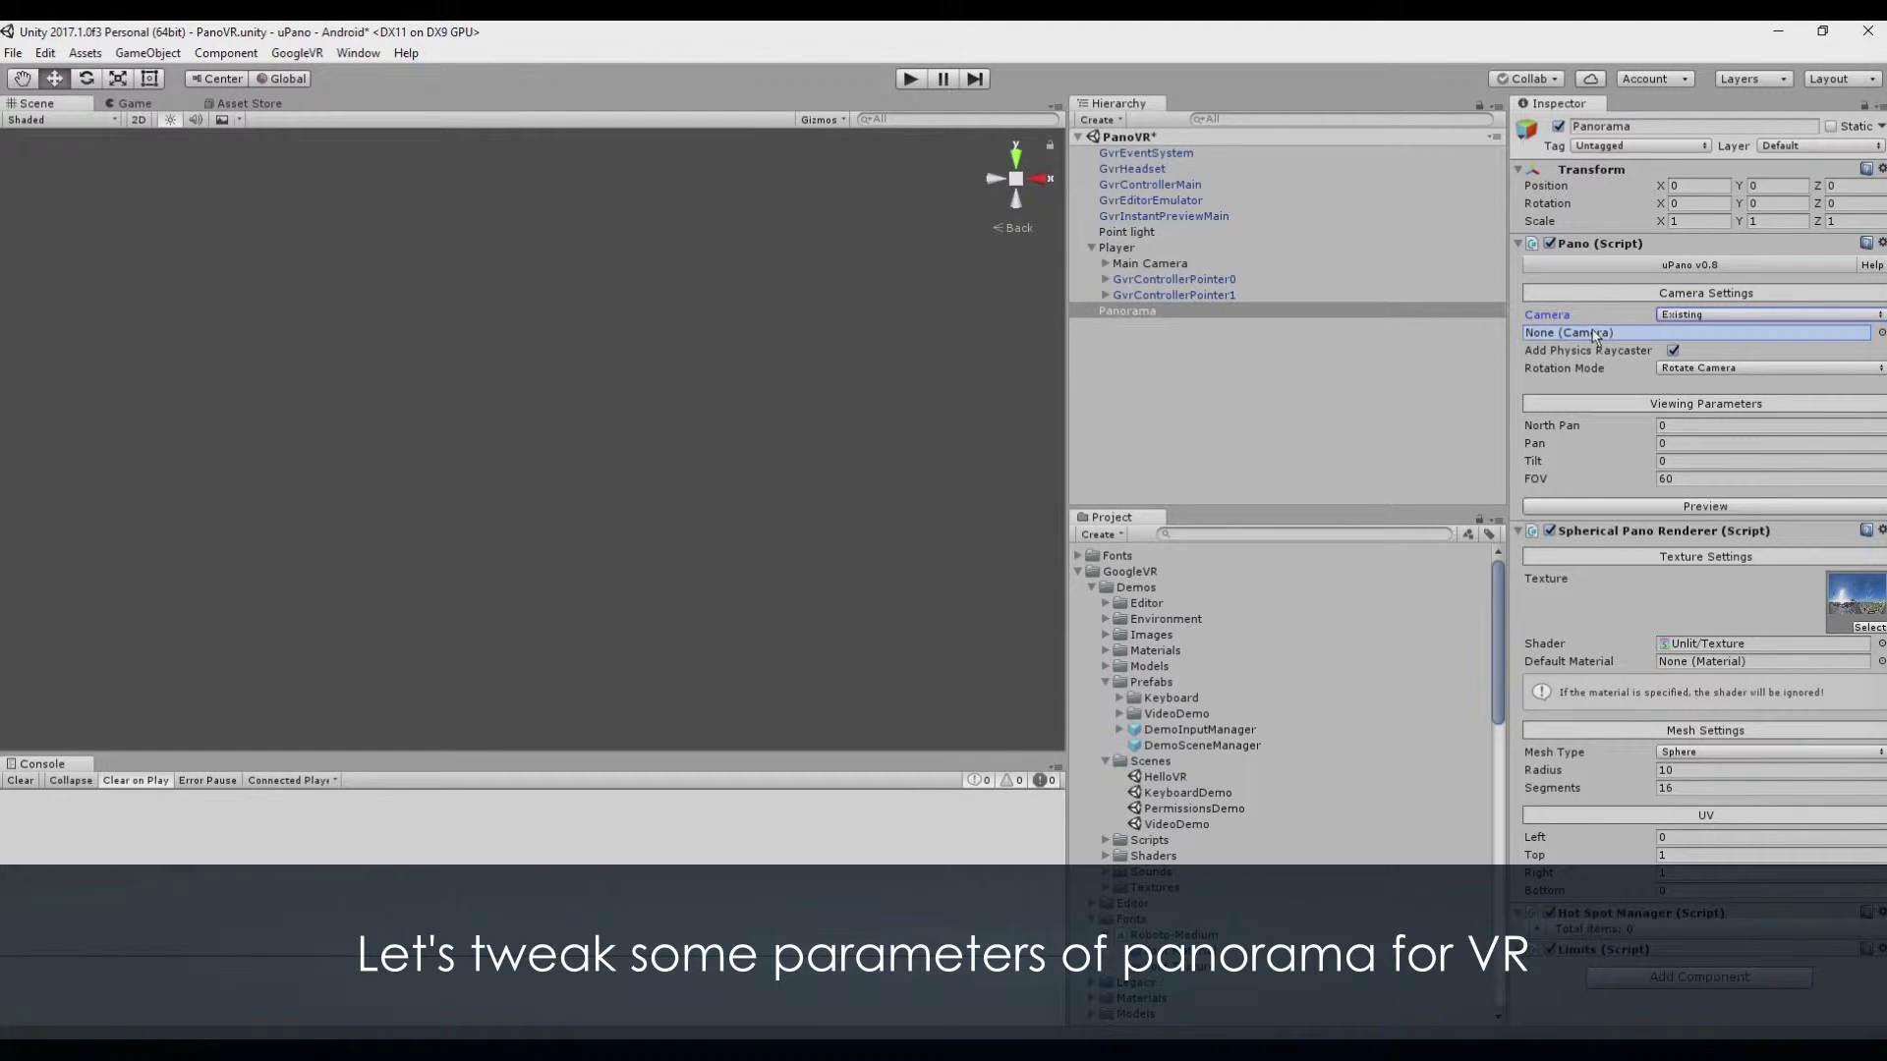
- Turn off Add Physics Raycaster and set Rotation Mode to Rotate Game Object
{"action": "left_click", "coordinate": [1674, 351]}
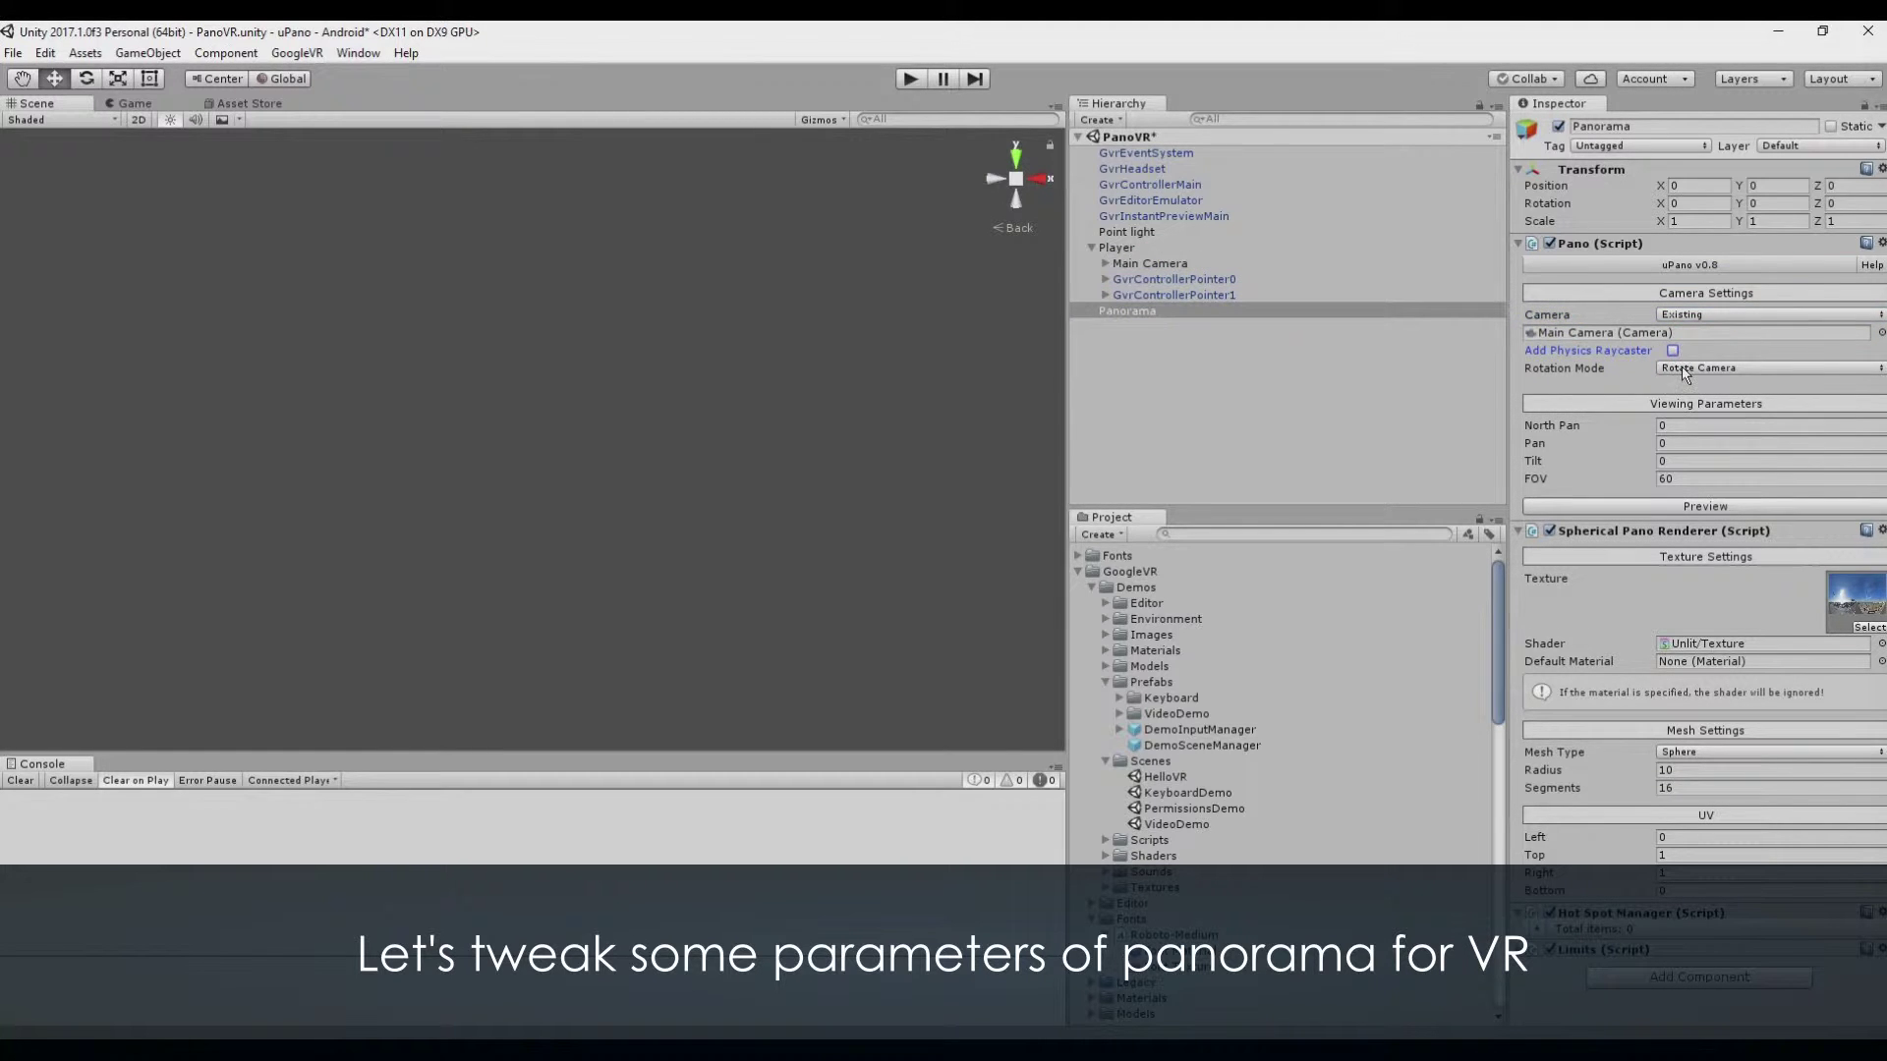
{"action": "left_click", "coordinate": [1690, 368]}
{"action": "left_click", "coordinate": [1700, 408]}
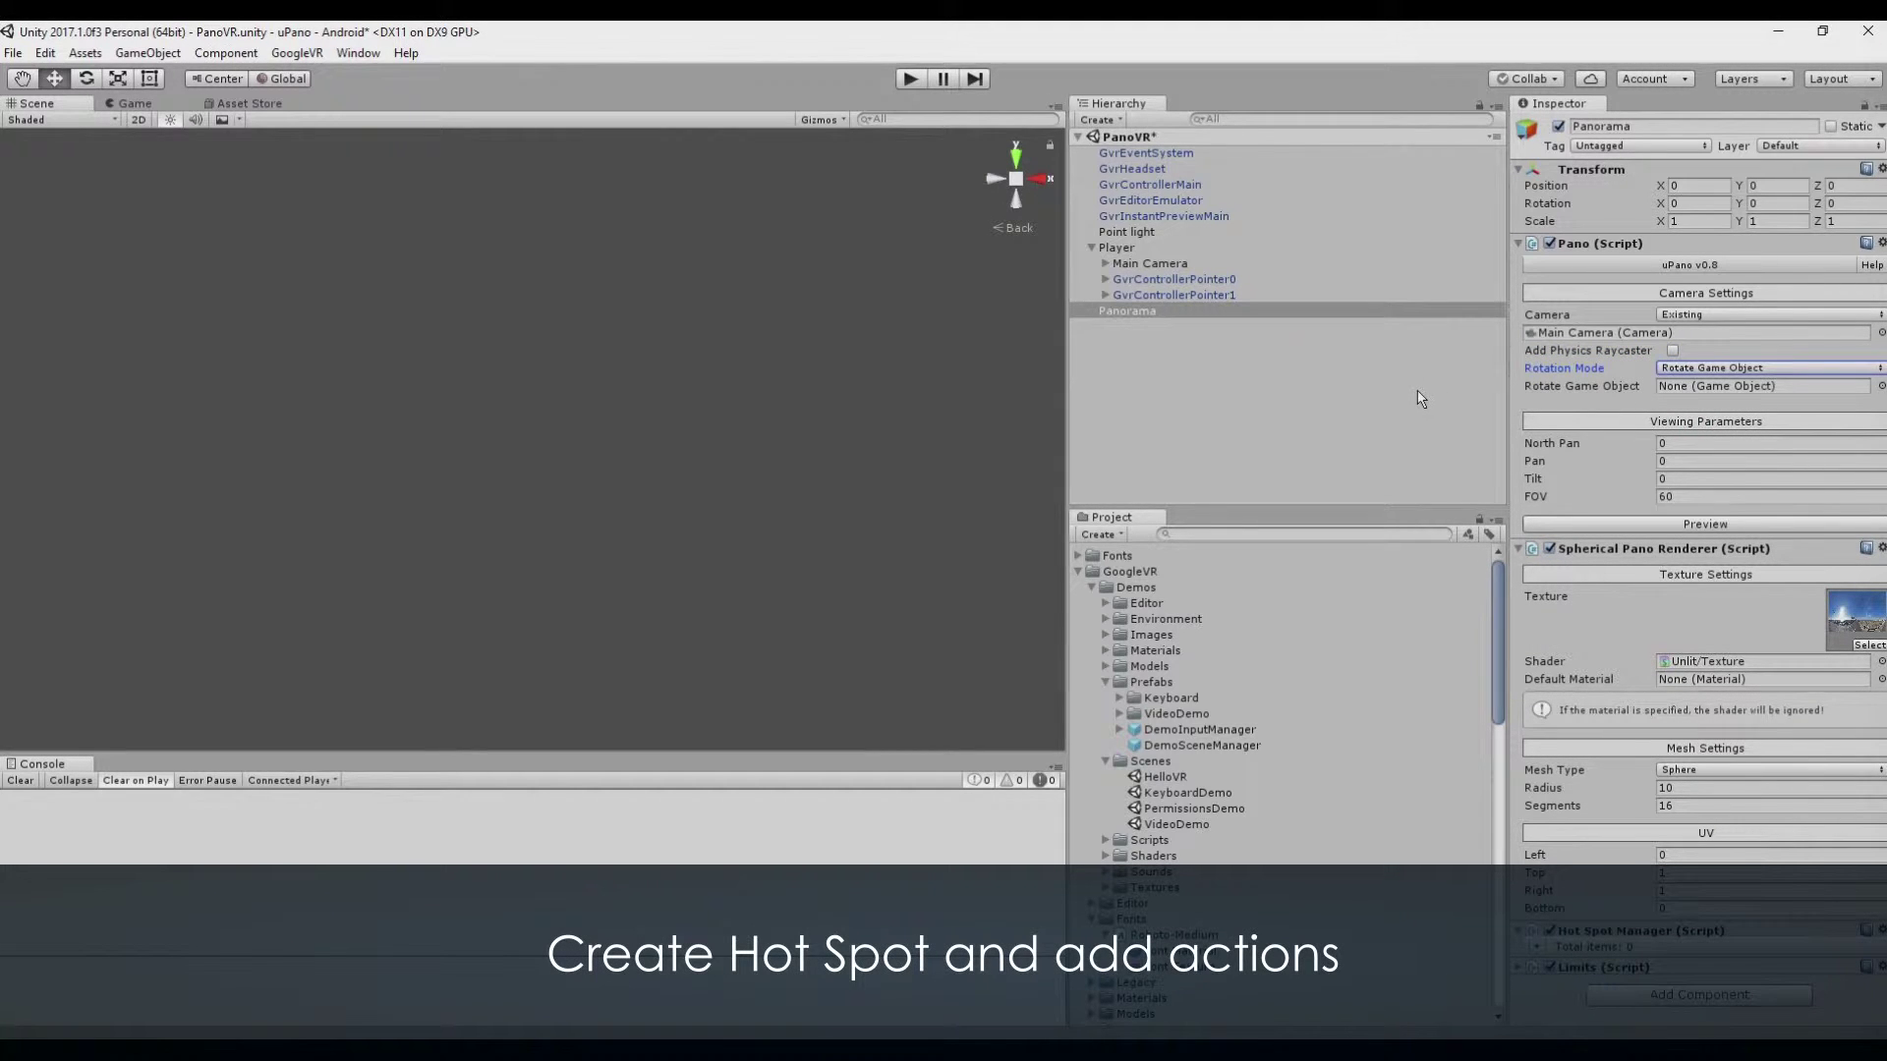
- Add HotSpot 1 in the Hot Spot Manager and assign it the Arrow prefab
{"action": "left_click", "coordinate": [1541, 949]}
{"action": "scroll", "coordinate": [1612, 941], "scroll_direction": "down", "scroll_amount": 2}
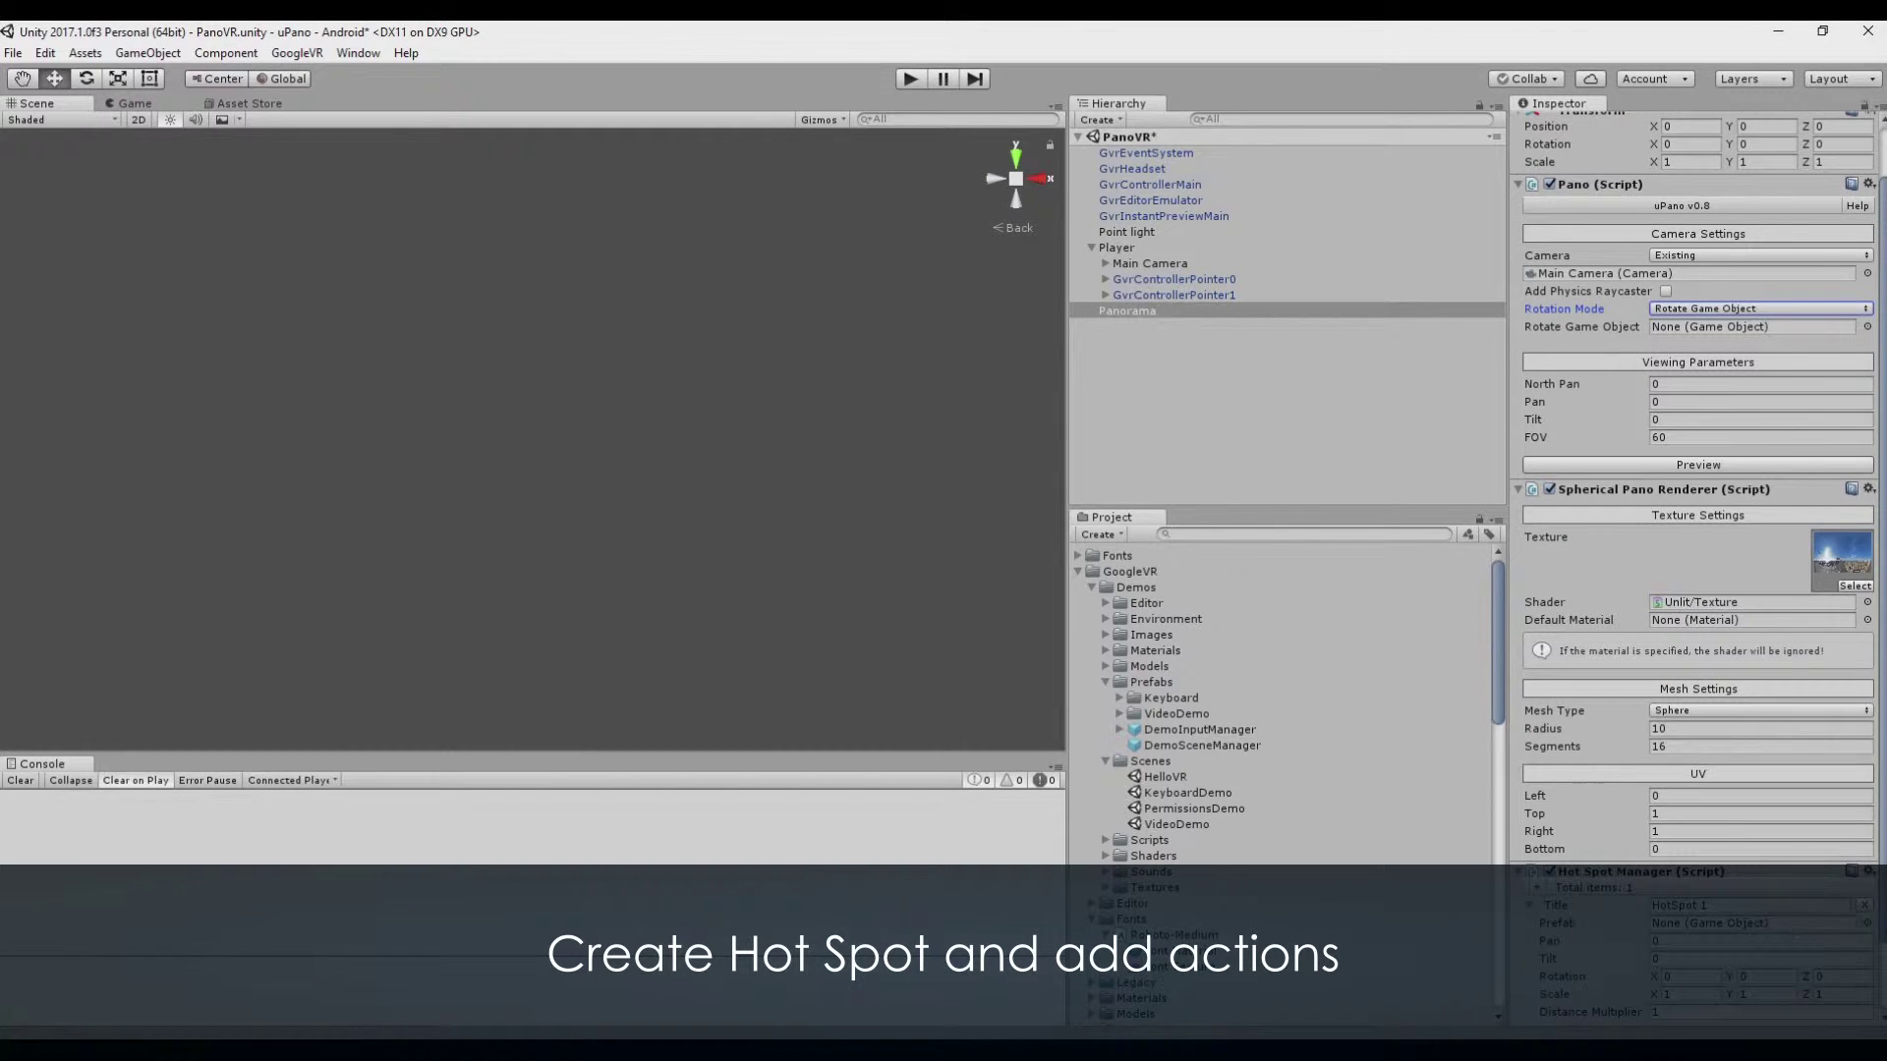
{"action": "left_click", "coordinate": [1864, 924]}
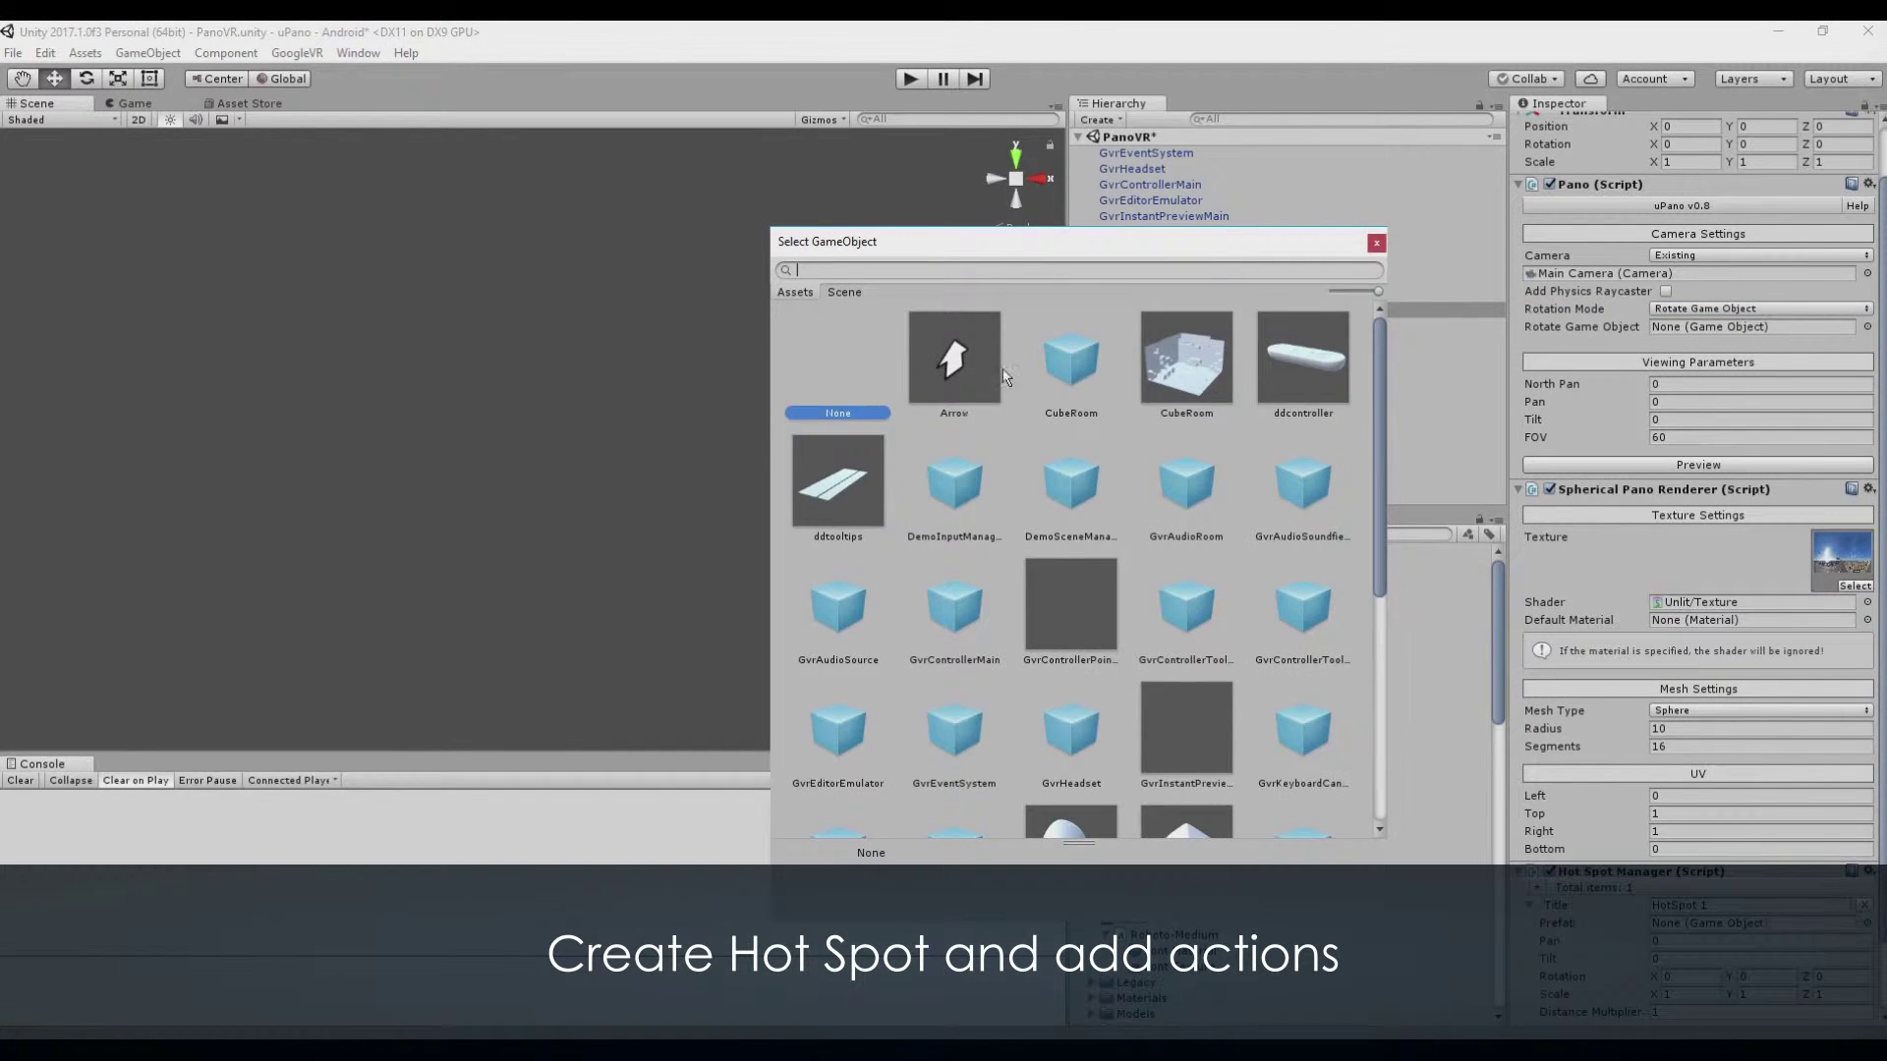
{"action": "double_click", "coordinate": [995, 376]}
{"action": "scroll", "coordinate": [1675, 933], "scroll_direction": "down", "scroll_amount": 3}
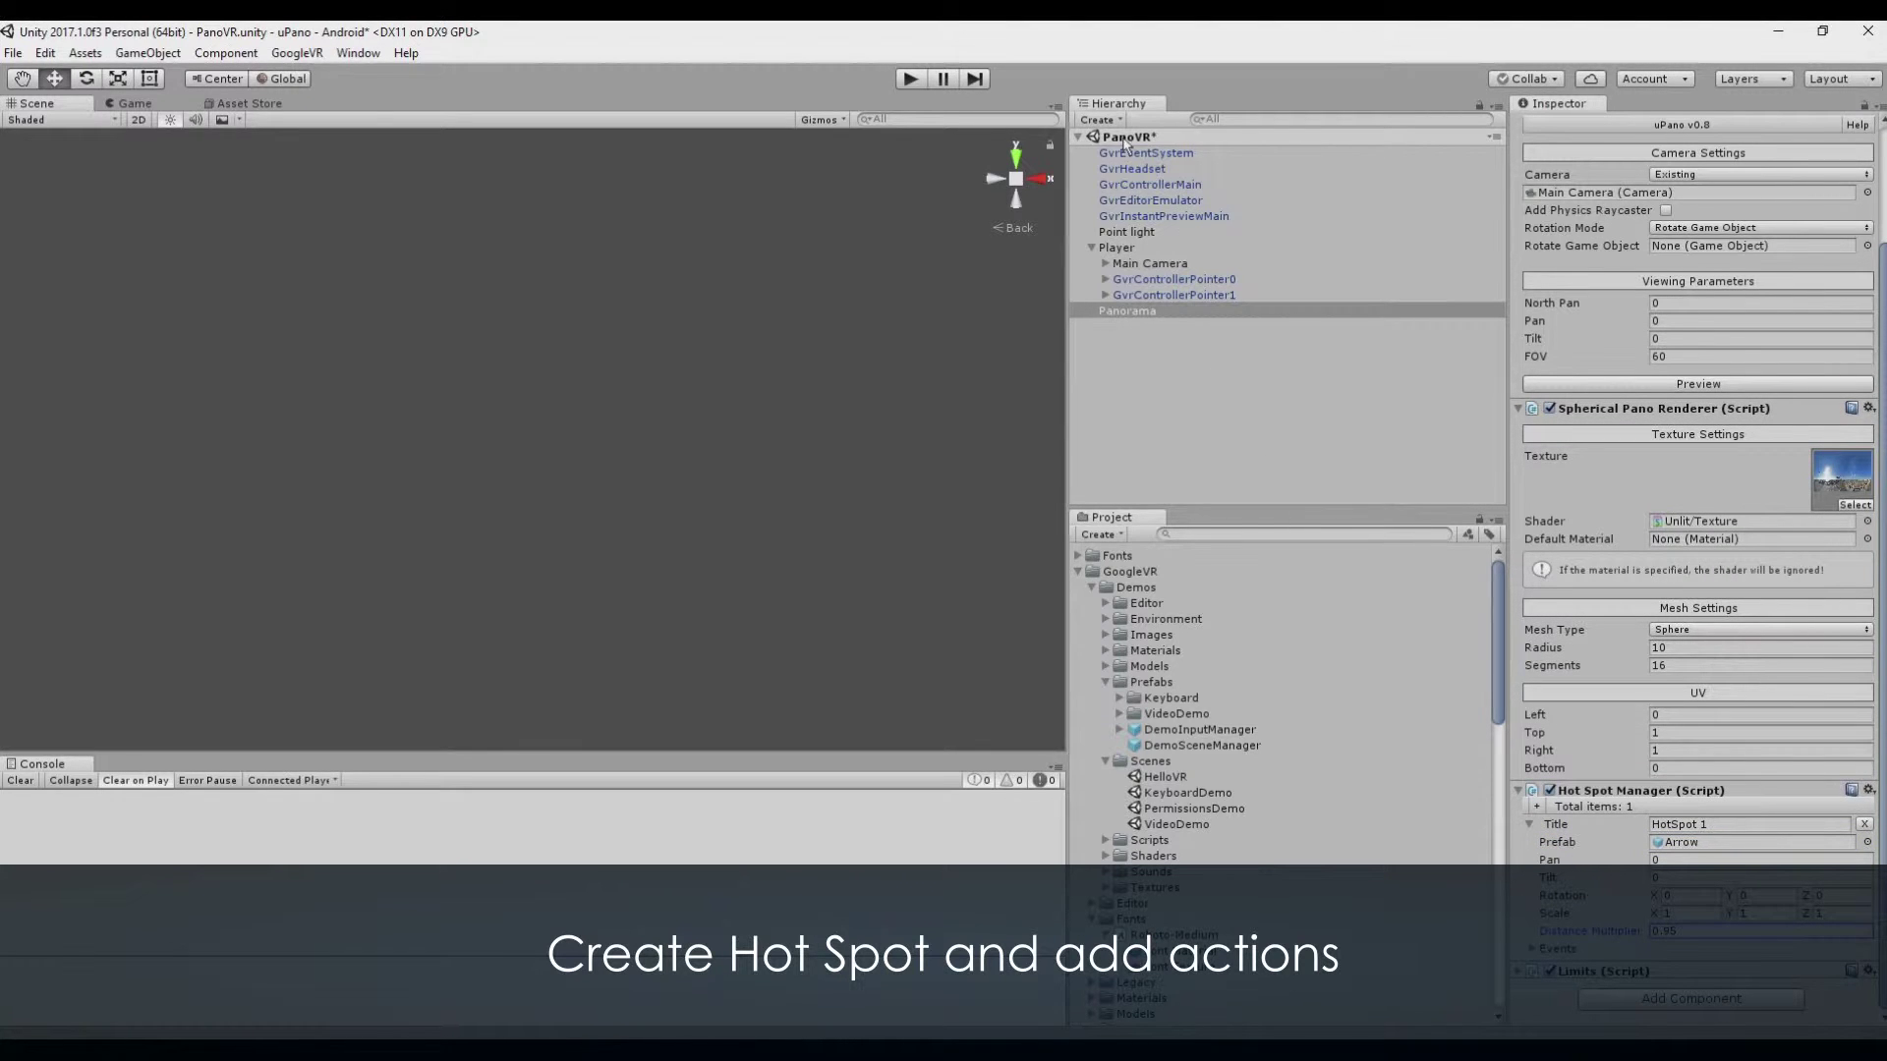
{"action": "left_click", "coordinate": [1092, 120]}
- Create an empty child under Panorama named Hot Spot Events
{"action": "left_click", "coordinate": [1130, 159]}
{"action": "key", "text": "F2"}
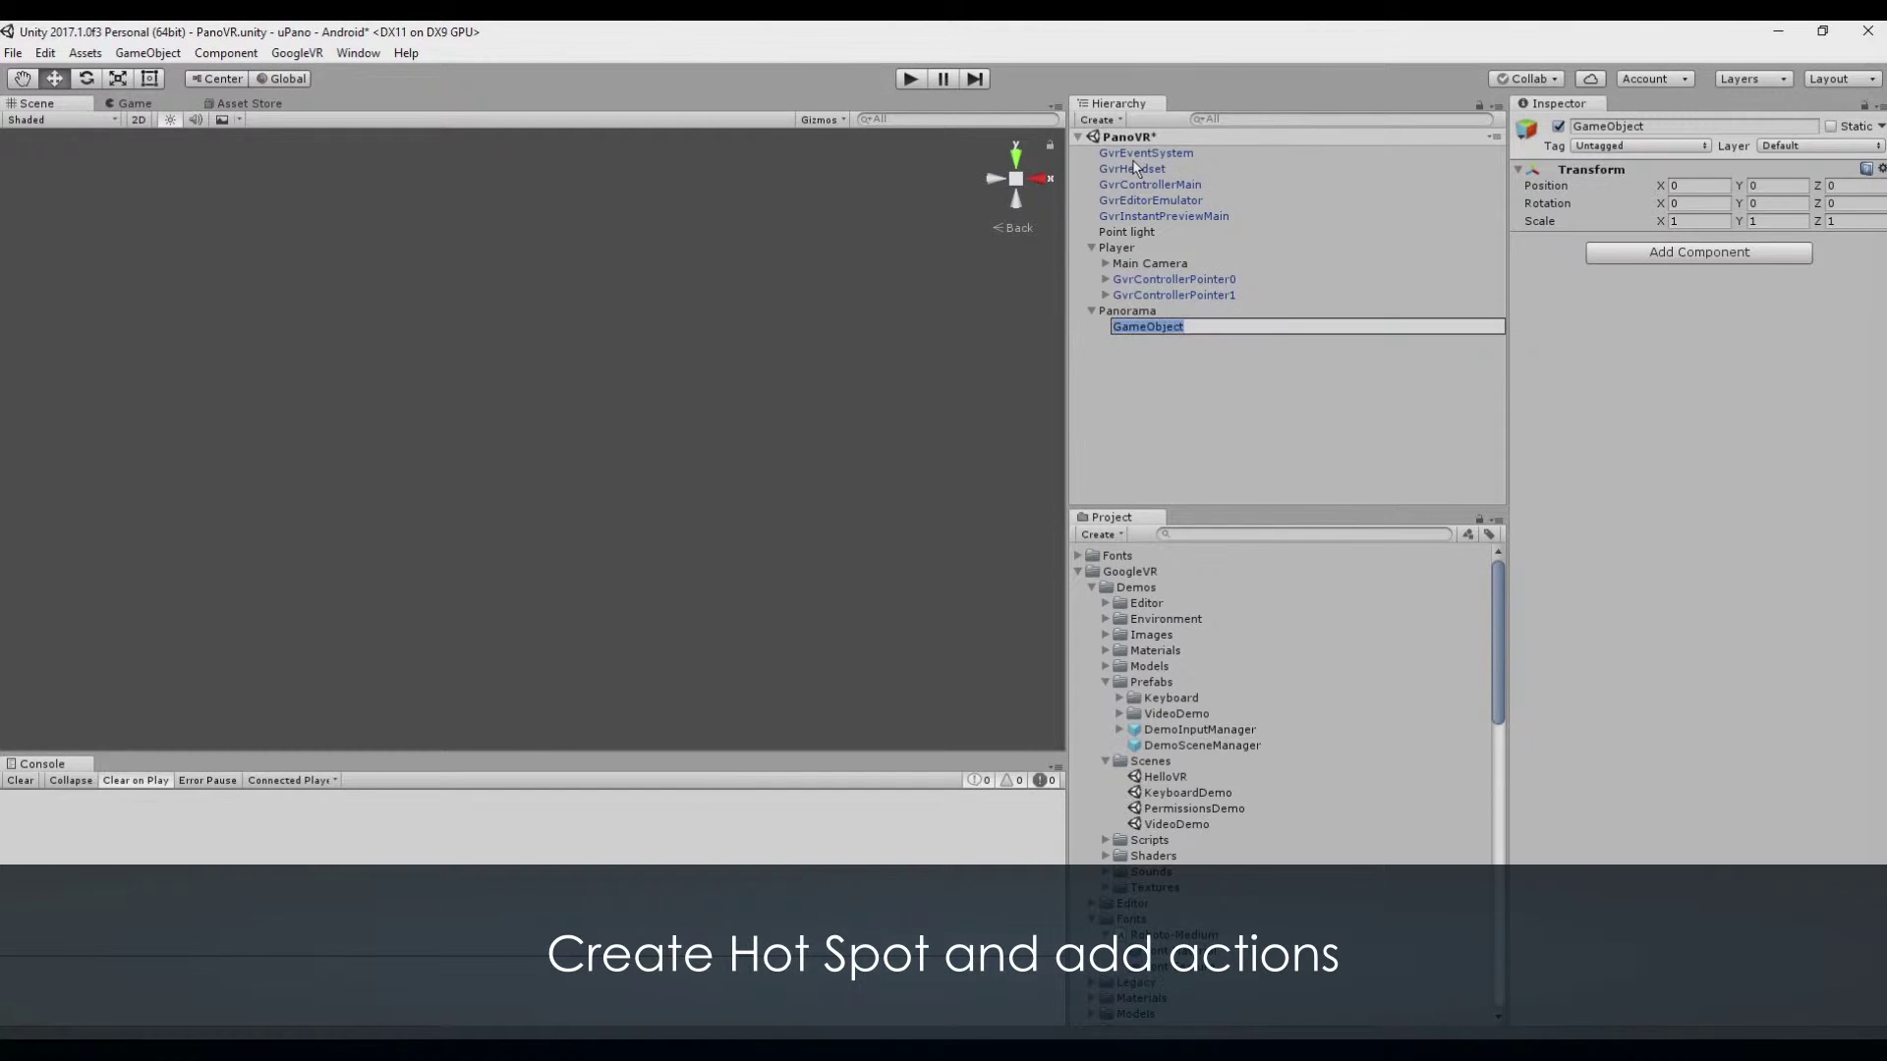
{"action": "type", "text": "Hot Spot E"}
{"action": "type", "text": "vent"}
{"action": "type", "text": "s"}
{"action": "key", "text": "Return"}
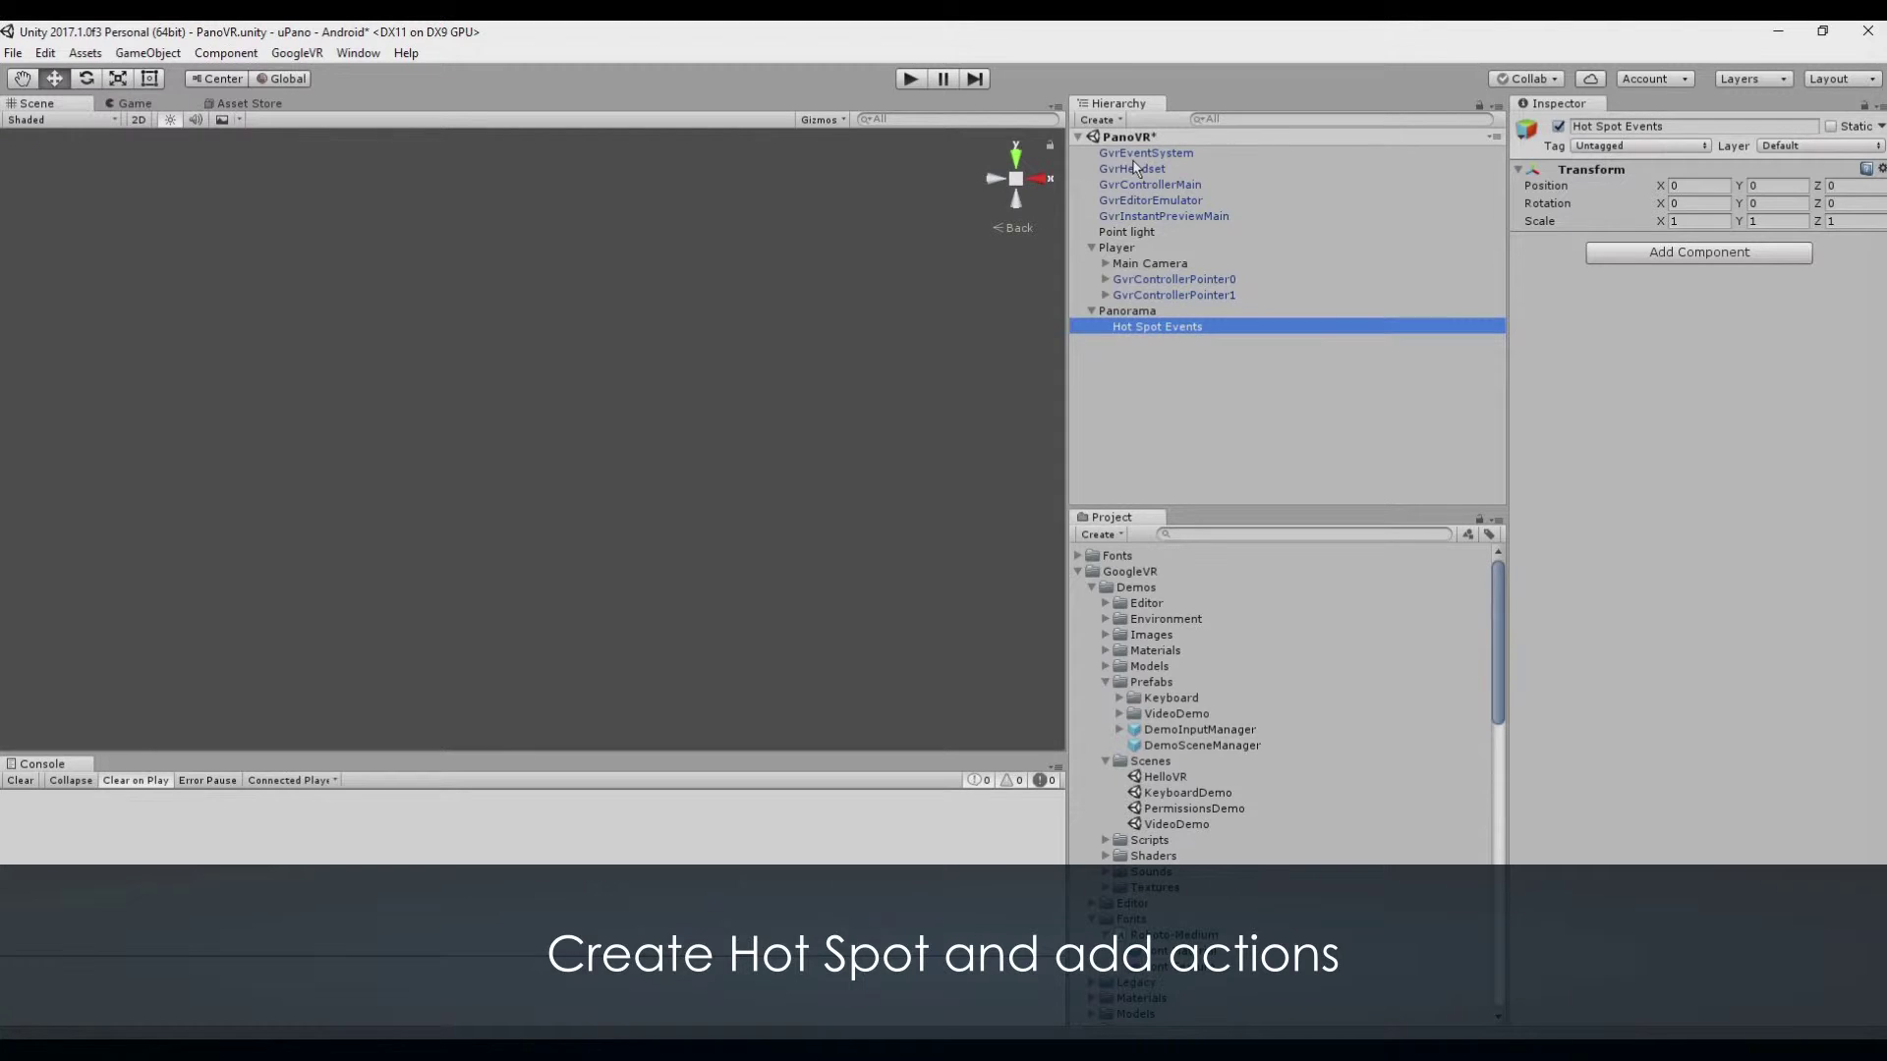
- Add an empty child named Scale Up under Hot Spot Events
{"action": "left_click", "coordinate": [1110, 120]}
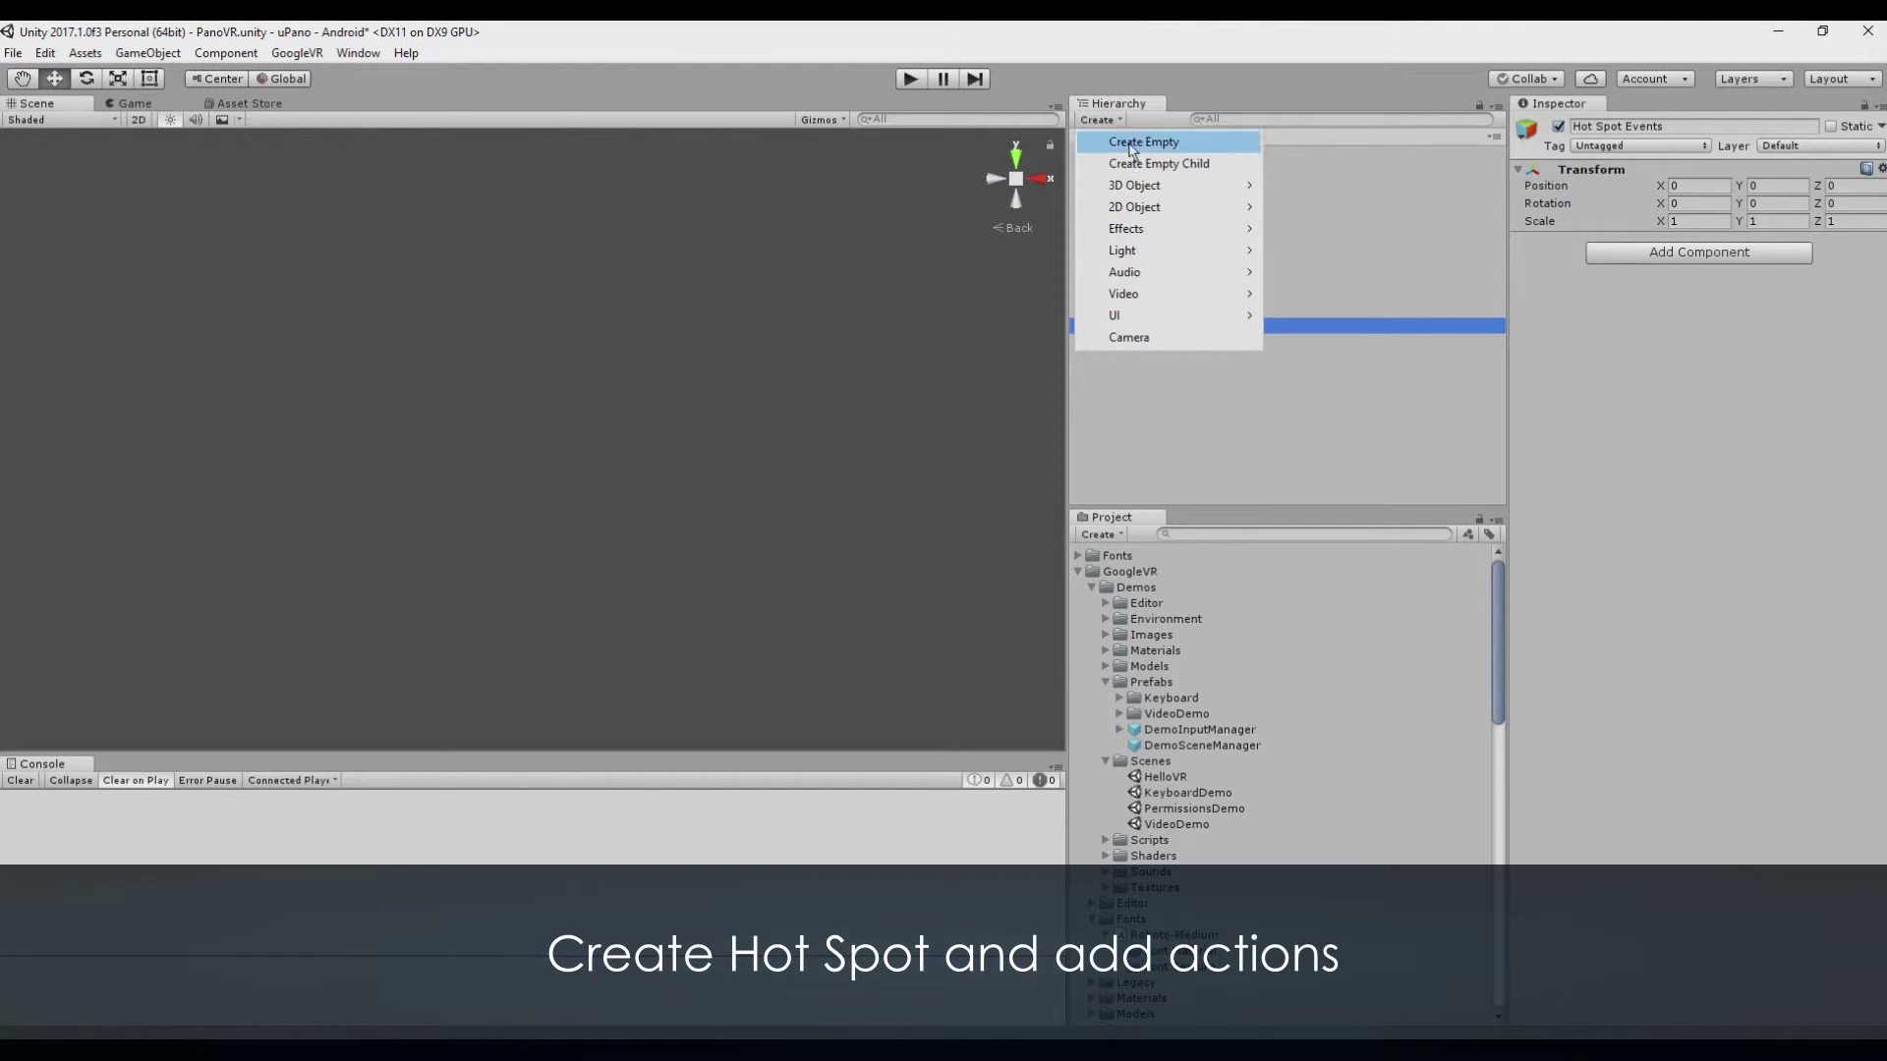
{"action": "left_click", "coordinate": [1140, 161]}
{"action": "type", "text": "Scale Up"}
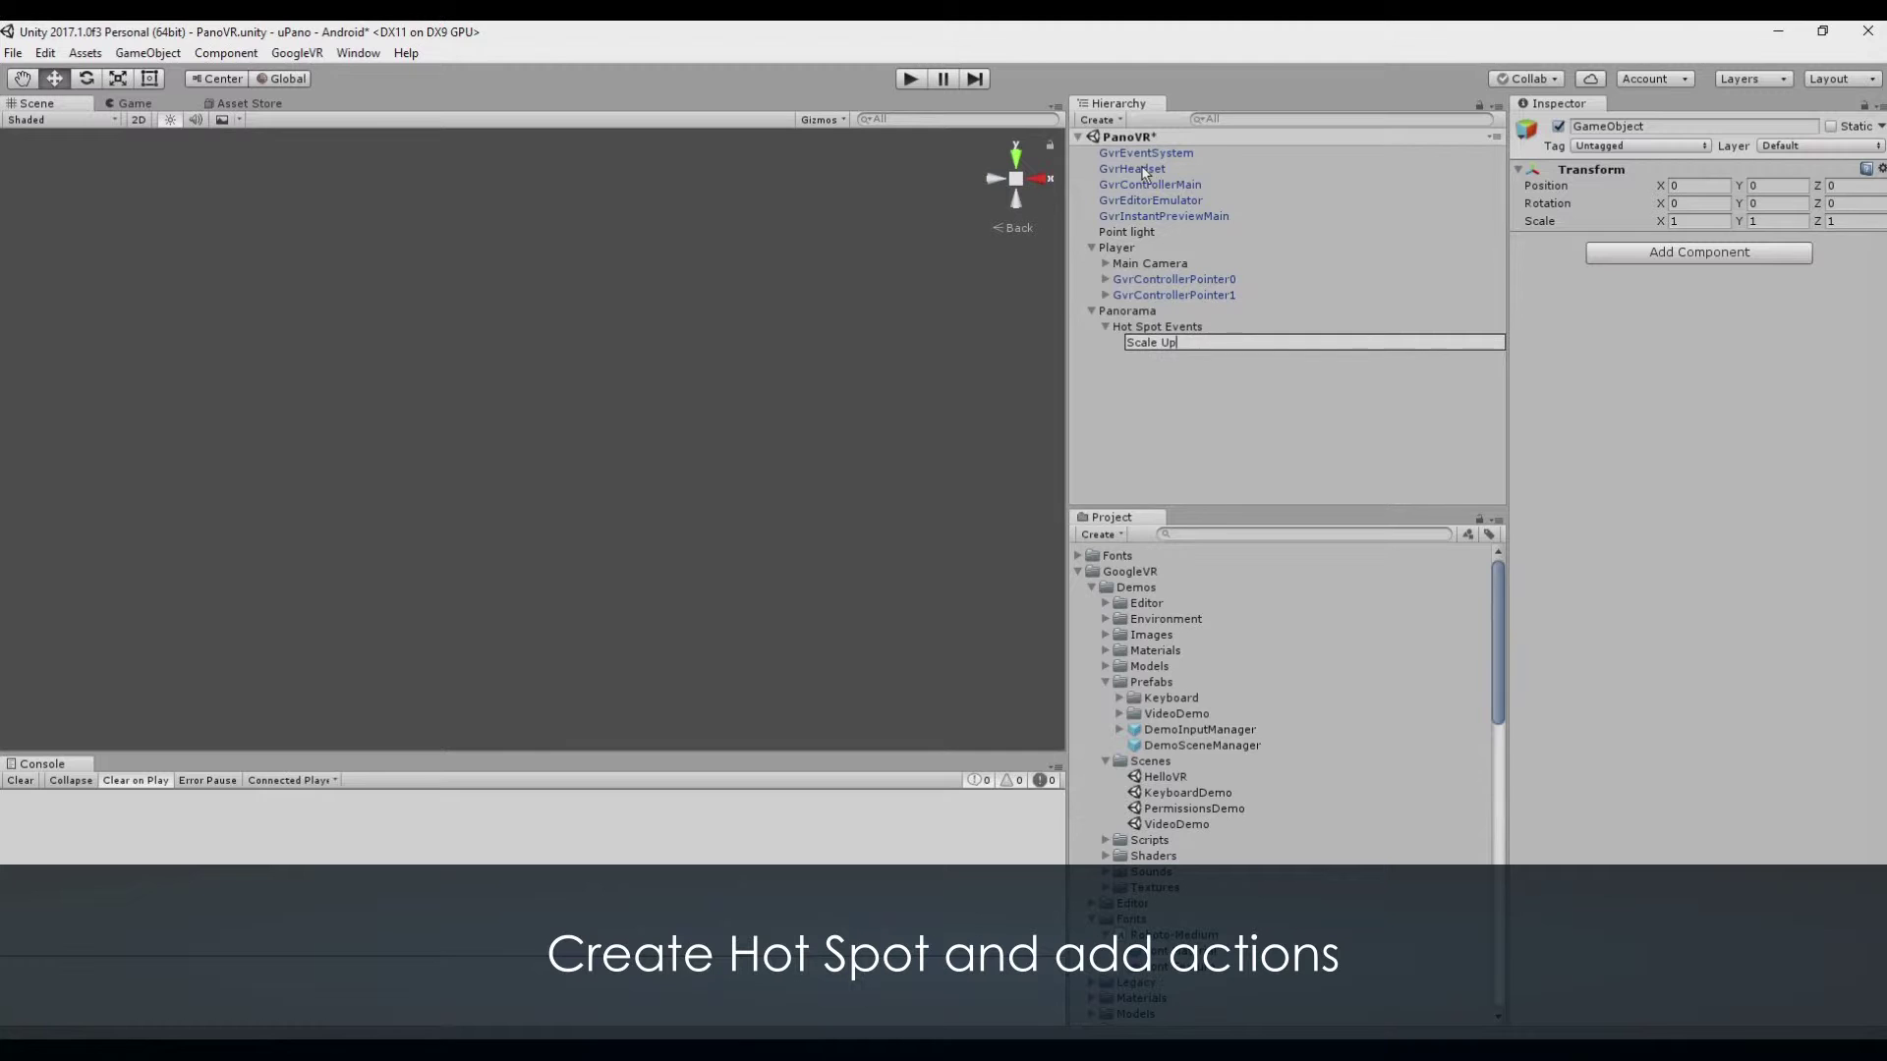
{"action": "key", "text": "Return"}
- Add Set Hot Spot Scale to Scale Up with scale 1.2, 1.2, 1.2
{"action": "left_click", "coordinate": [1680, 265]}
{"action": "type", "text": "sca"}
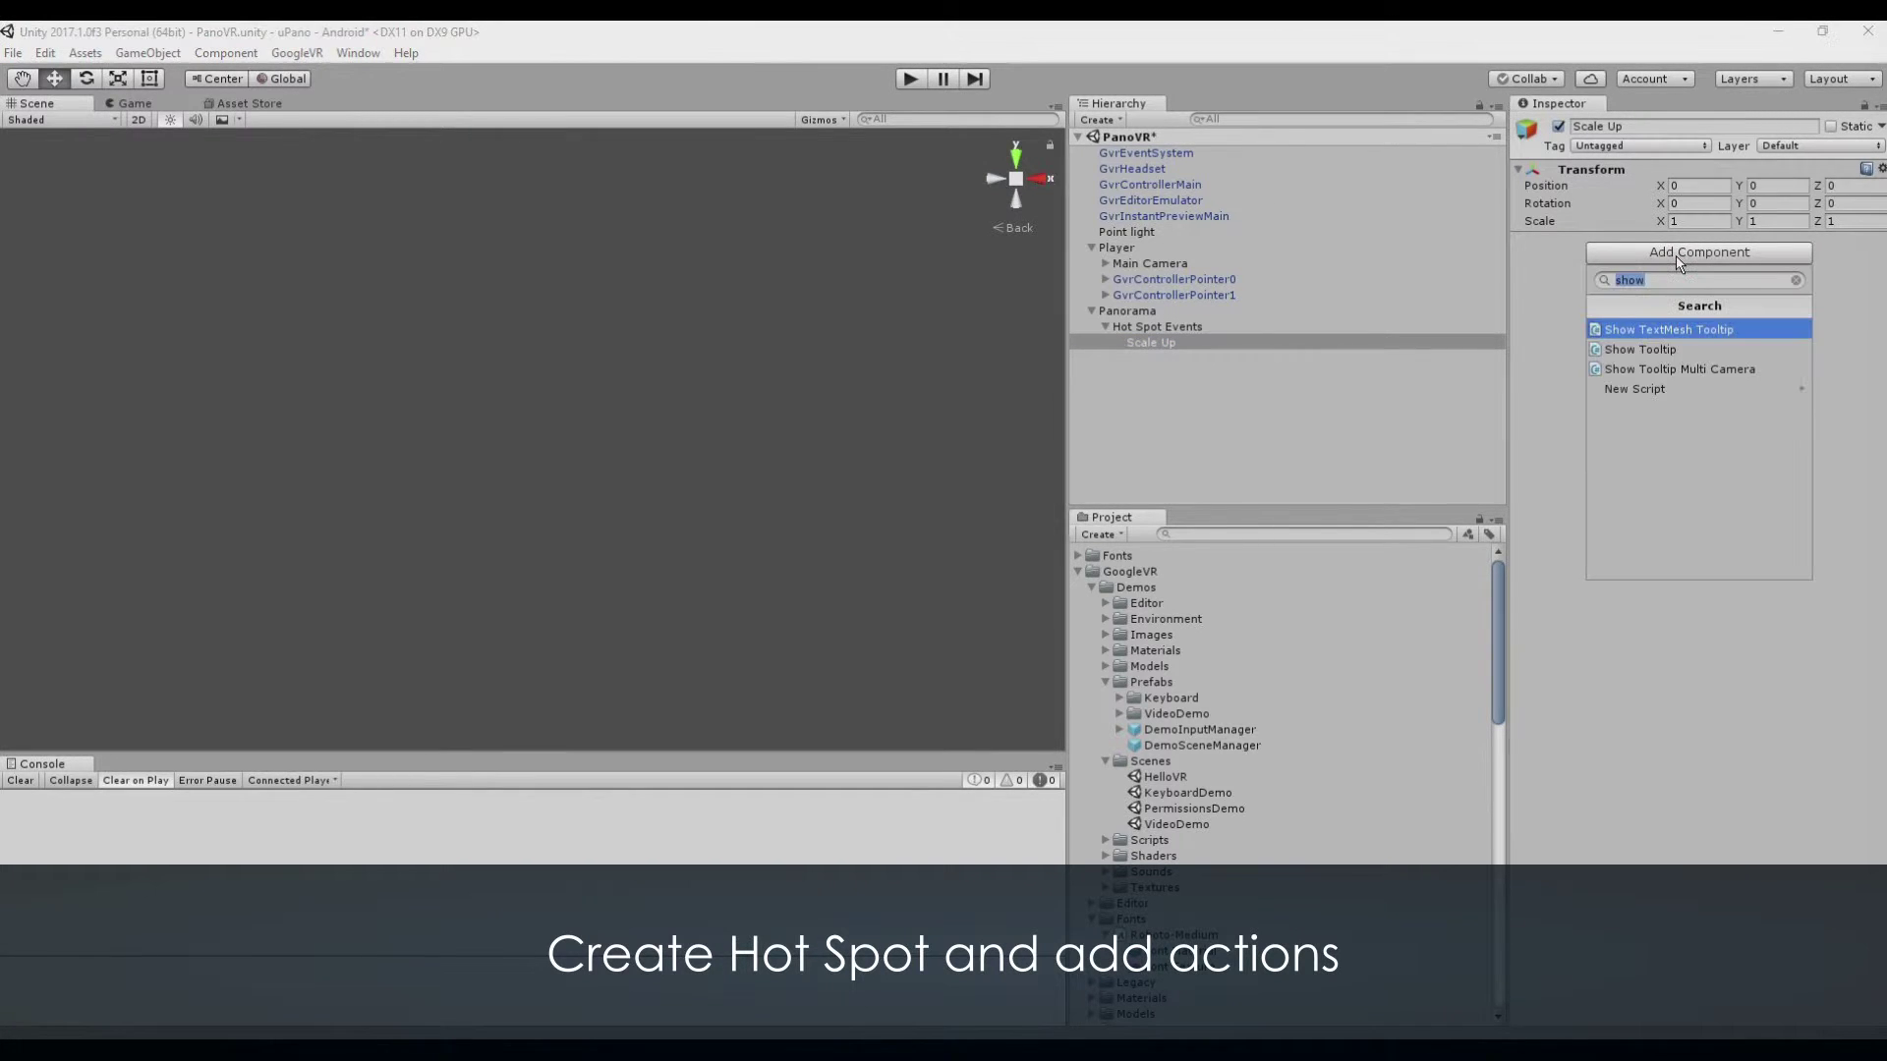
{"action": "key", "text": "Down"}
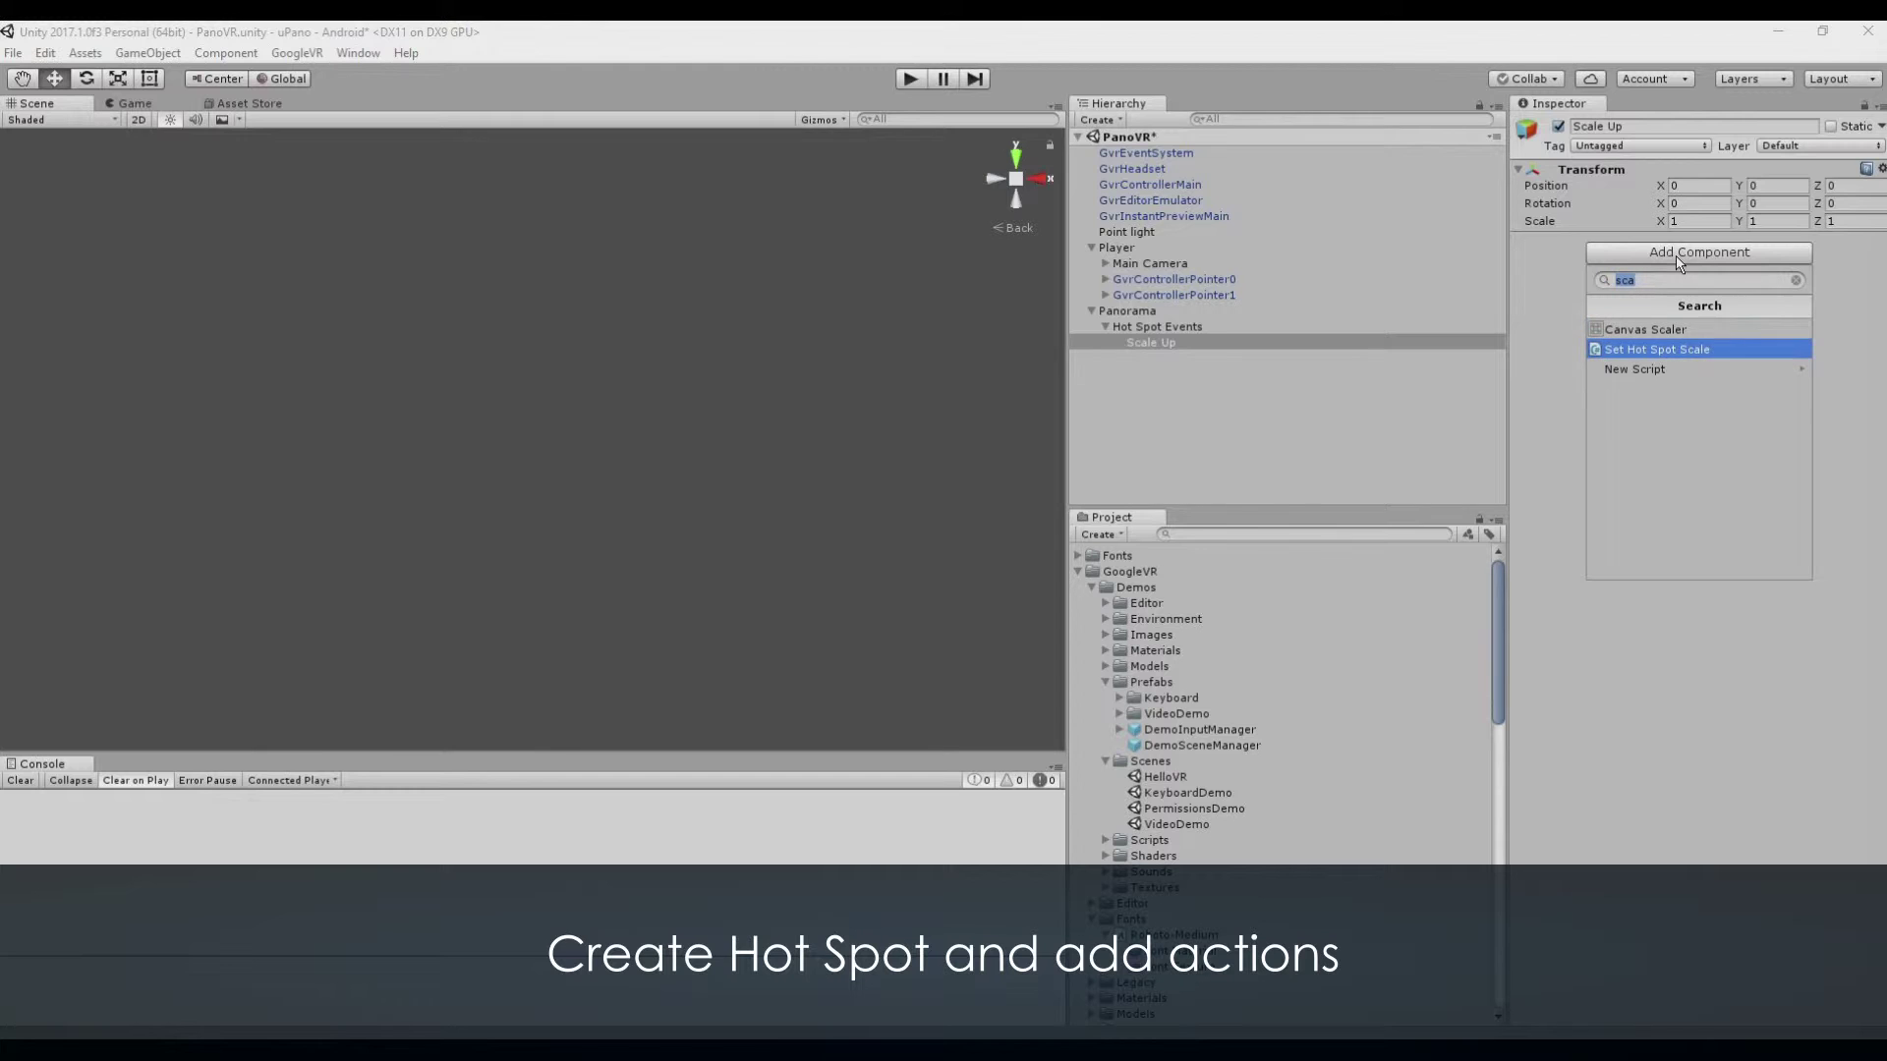
{"action": "key", "text": "Return"}
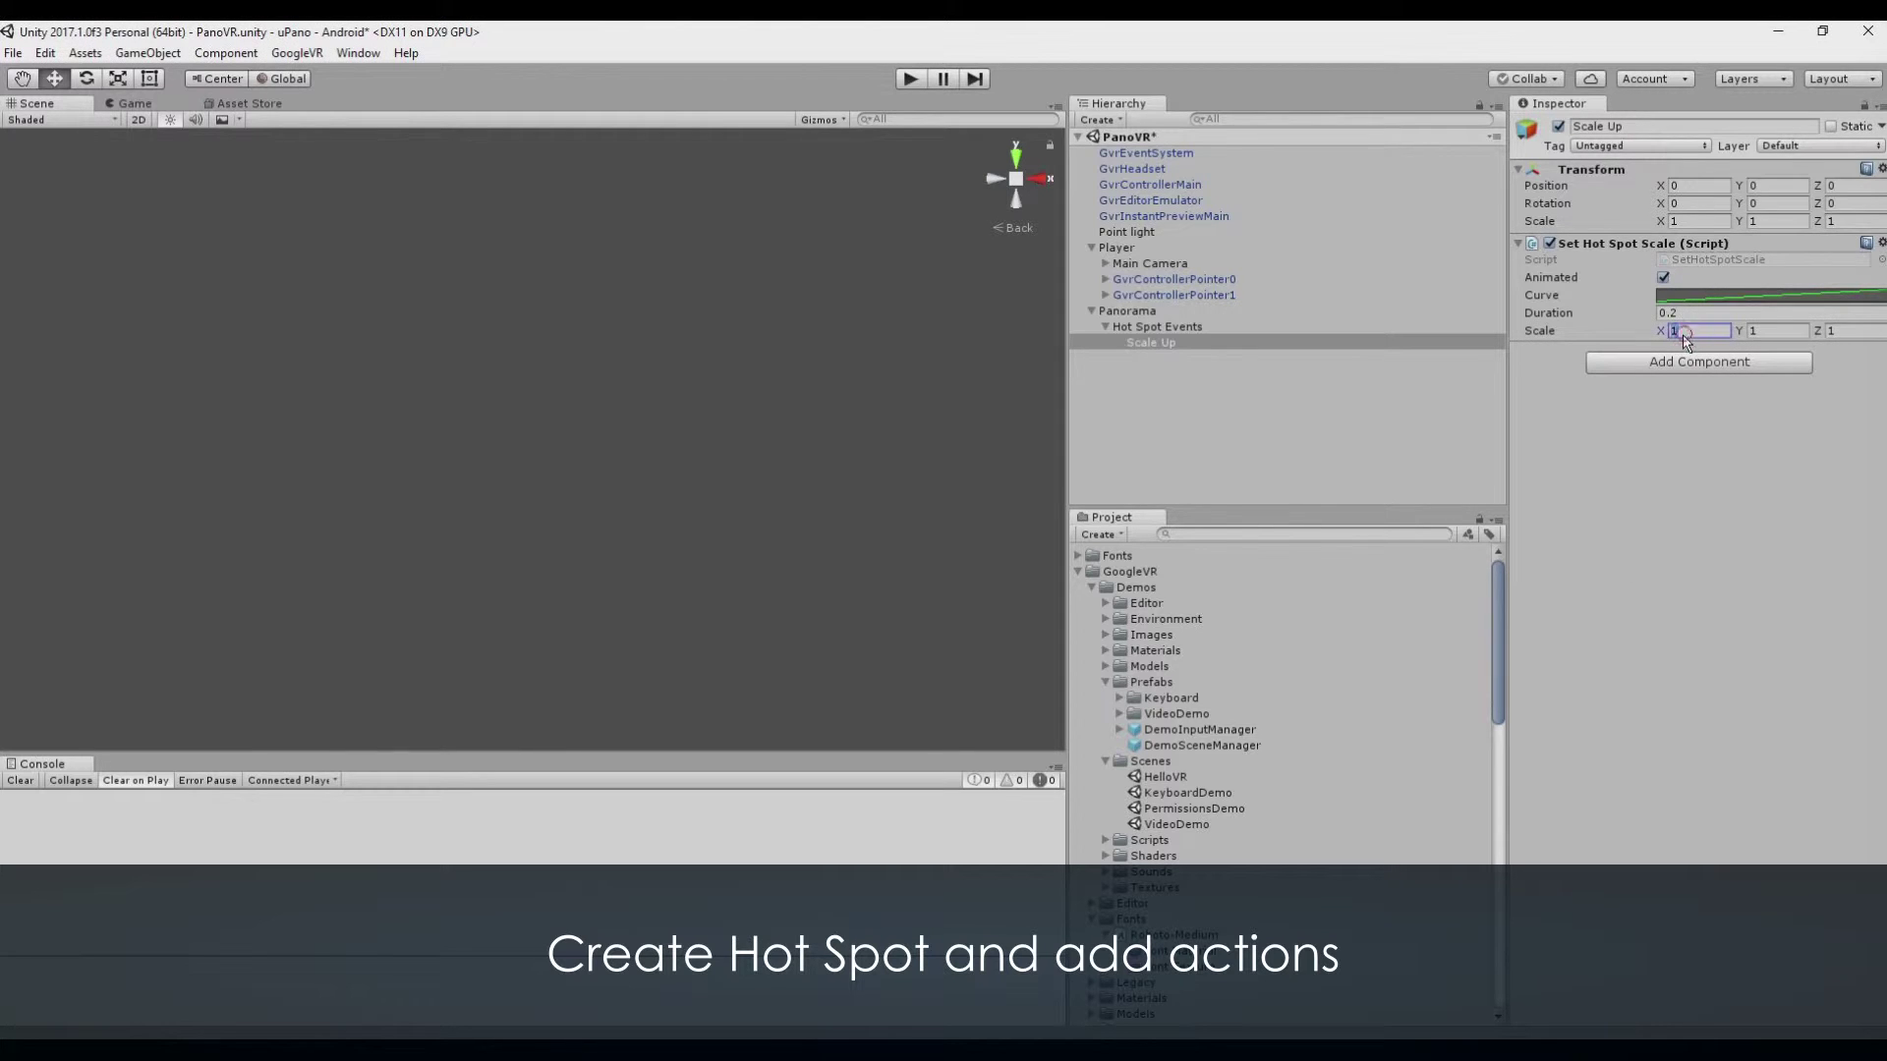
{"action": "type", "text": "1.2"}
{"action": "key", "text": "Tab"}
{"action": "type", "text": "1.2"}
{"action": "key", "text": "Tab"}
{"action": "type", "text": "1.2"}
- Create a Scale Down child under Hot Spot Events with a Set Hot Spot Scale component
{"action": "left_click", "coordinate": [1159, 328]}
{"action": "left_click", "coordinate": [1113, 122]}
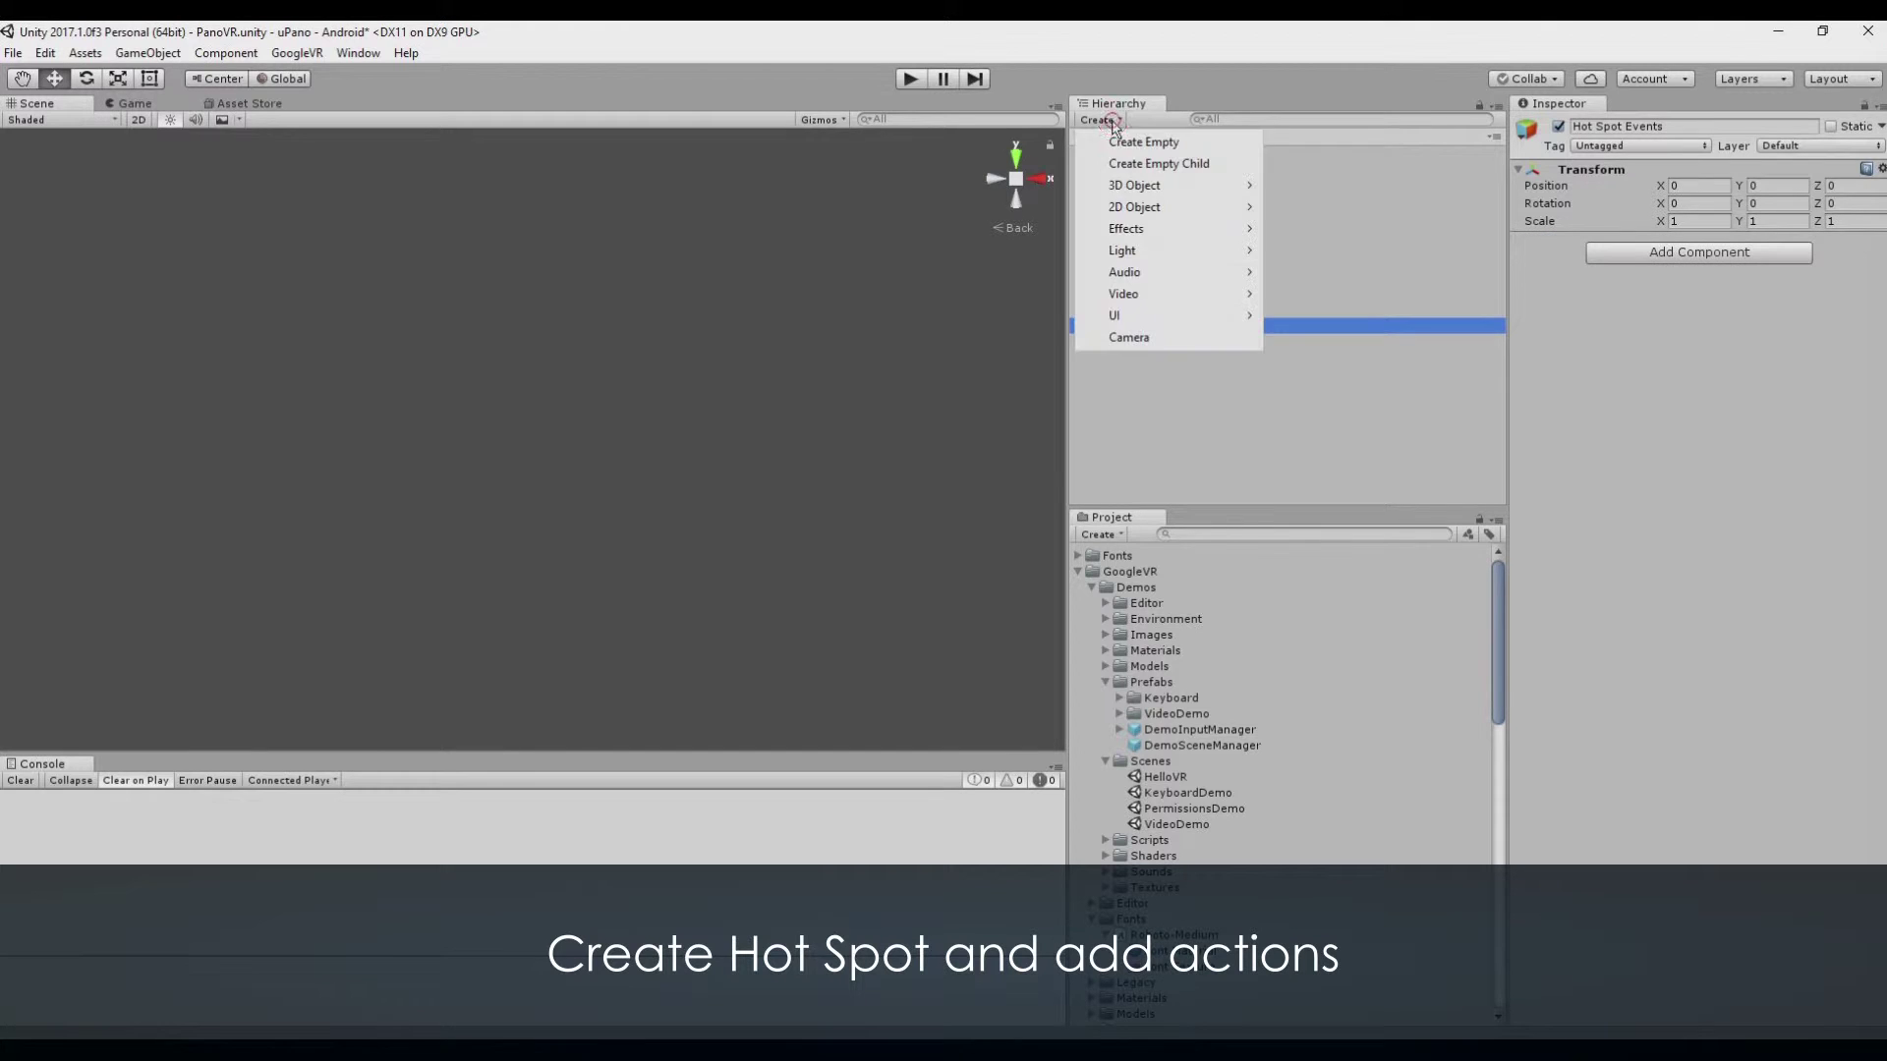
{"action": "left_click", "coordinate": [1145, 164]}
{"action": "type", "text": "Scale Down"}
{"action": "key", "text": "Return"}
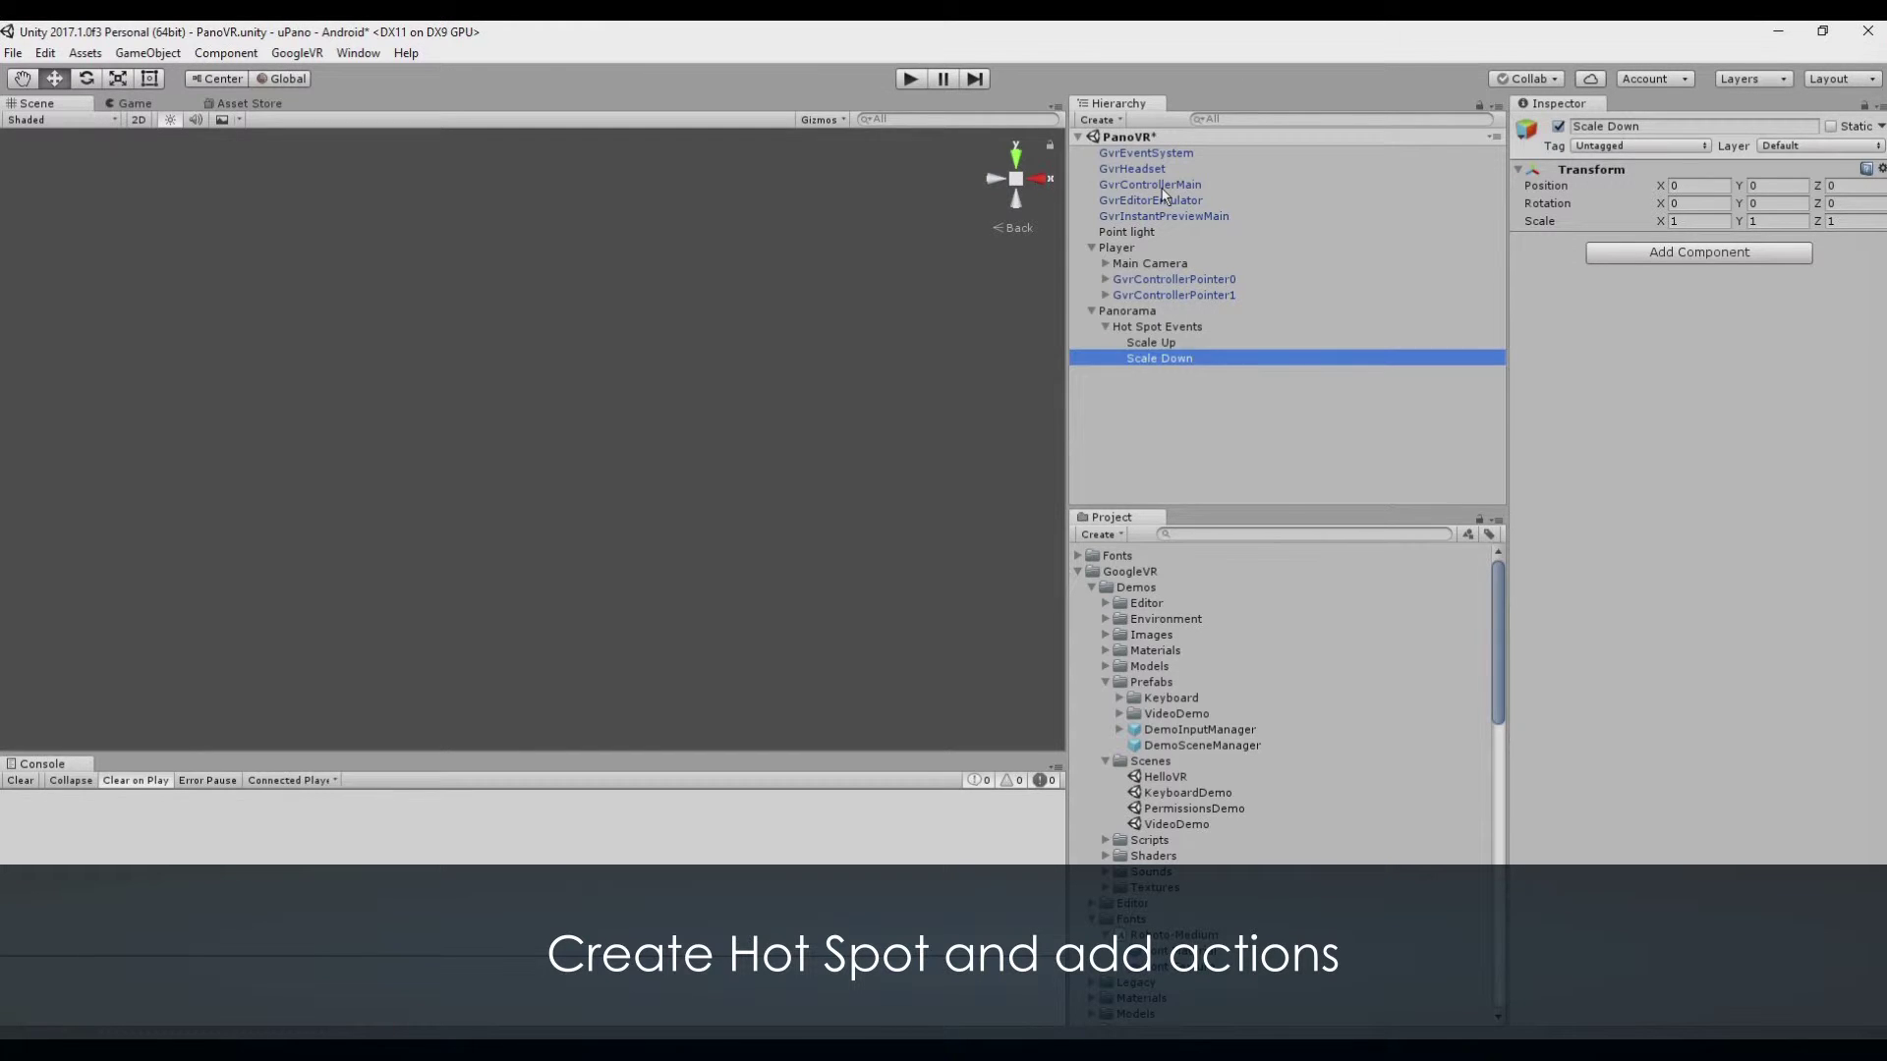
{"action": "left_click", "coordinate": [1631, 258]}
{"action": "key", "text": "Down"}
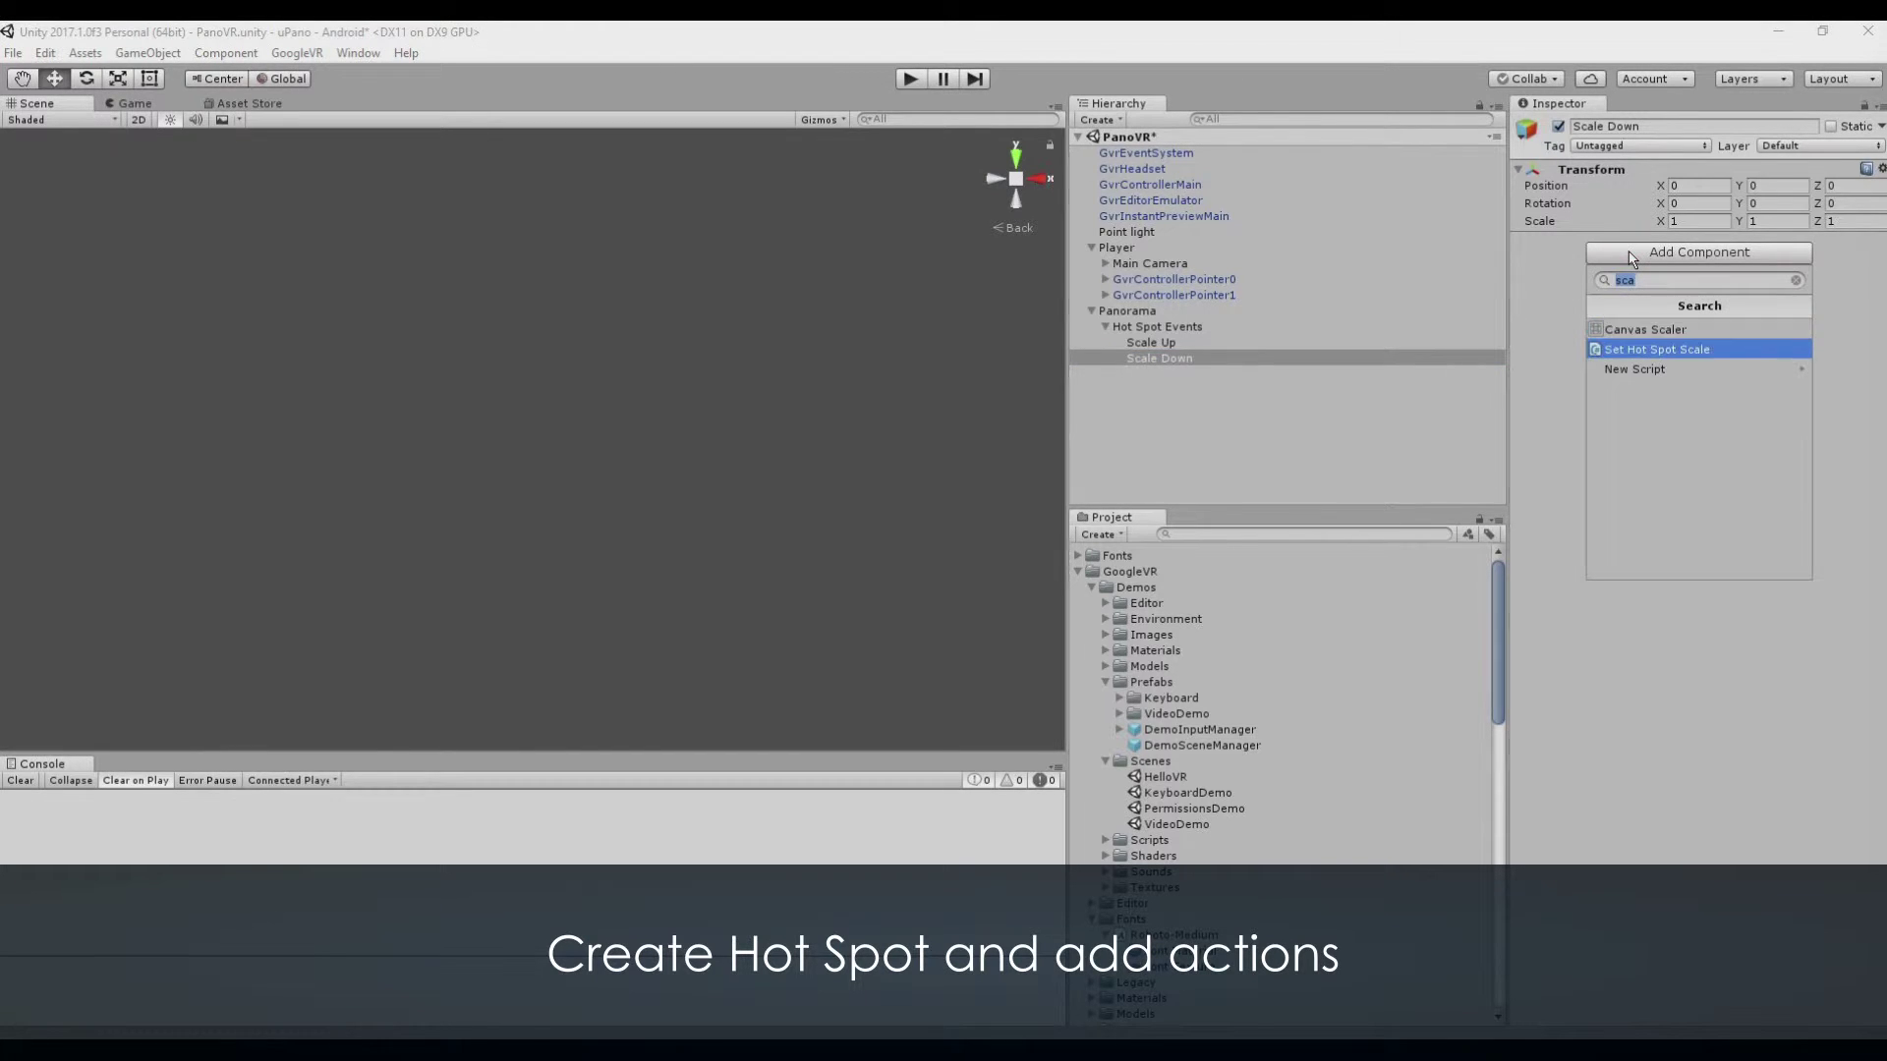
{"action": "key", "text": "Return"}
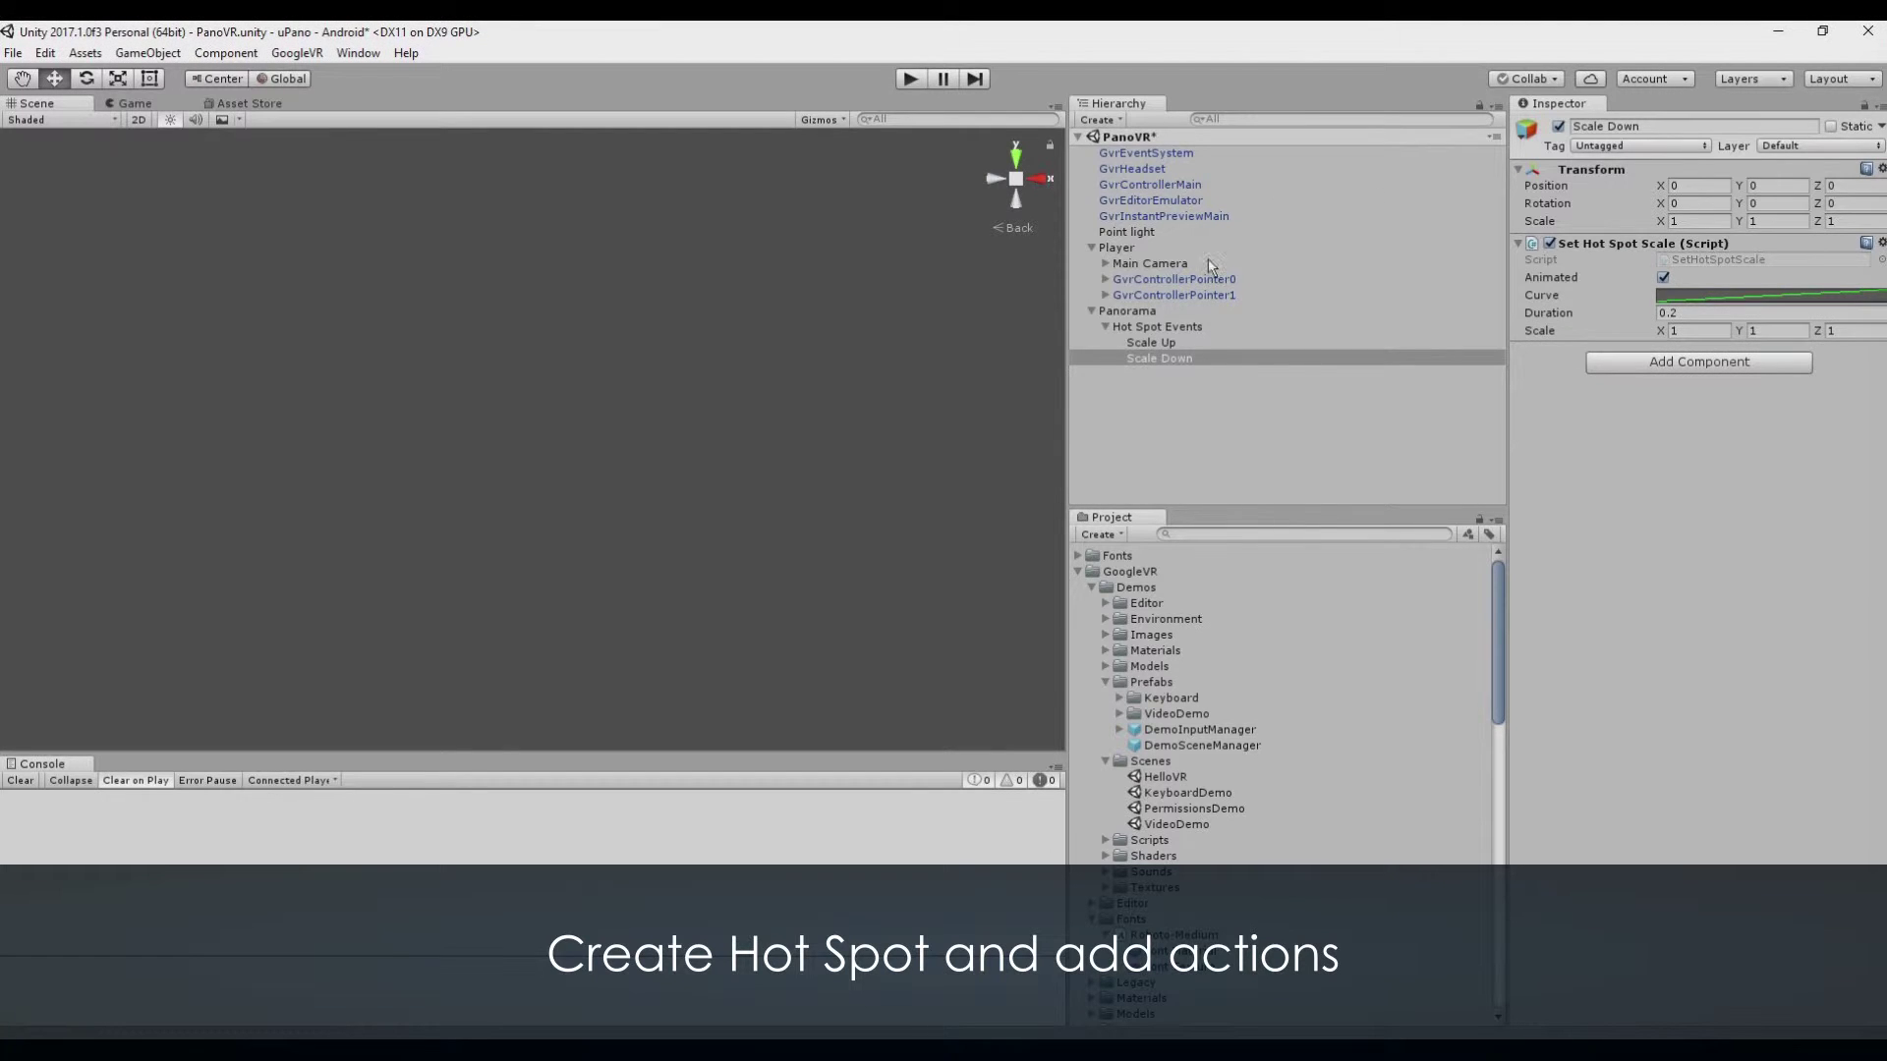
- Add a third empty child under Hot Spot Events
{"action": "left_click", "coordinate": [1169, 326]}
{"action": "left_click", "coordinate": [1098, 119]}
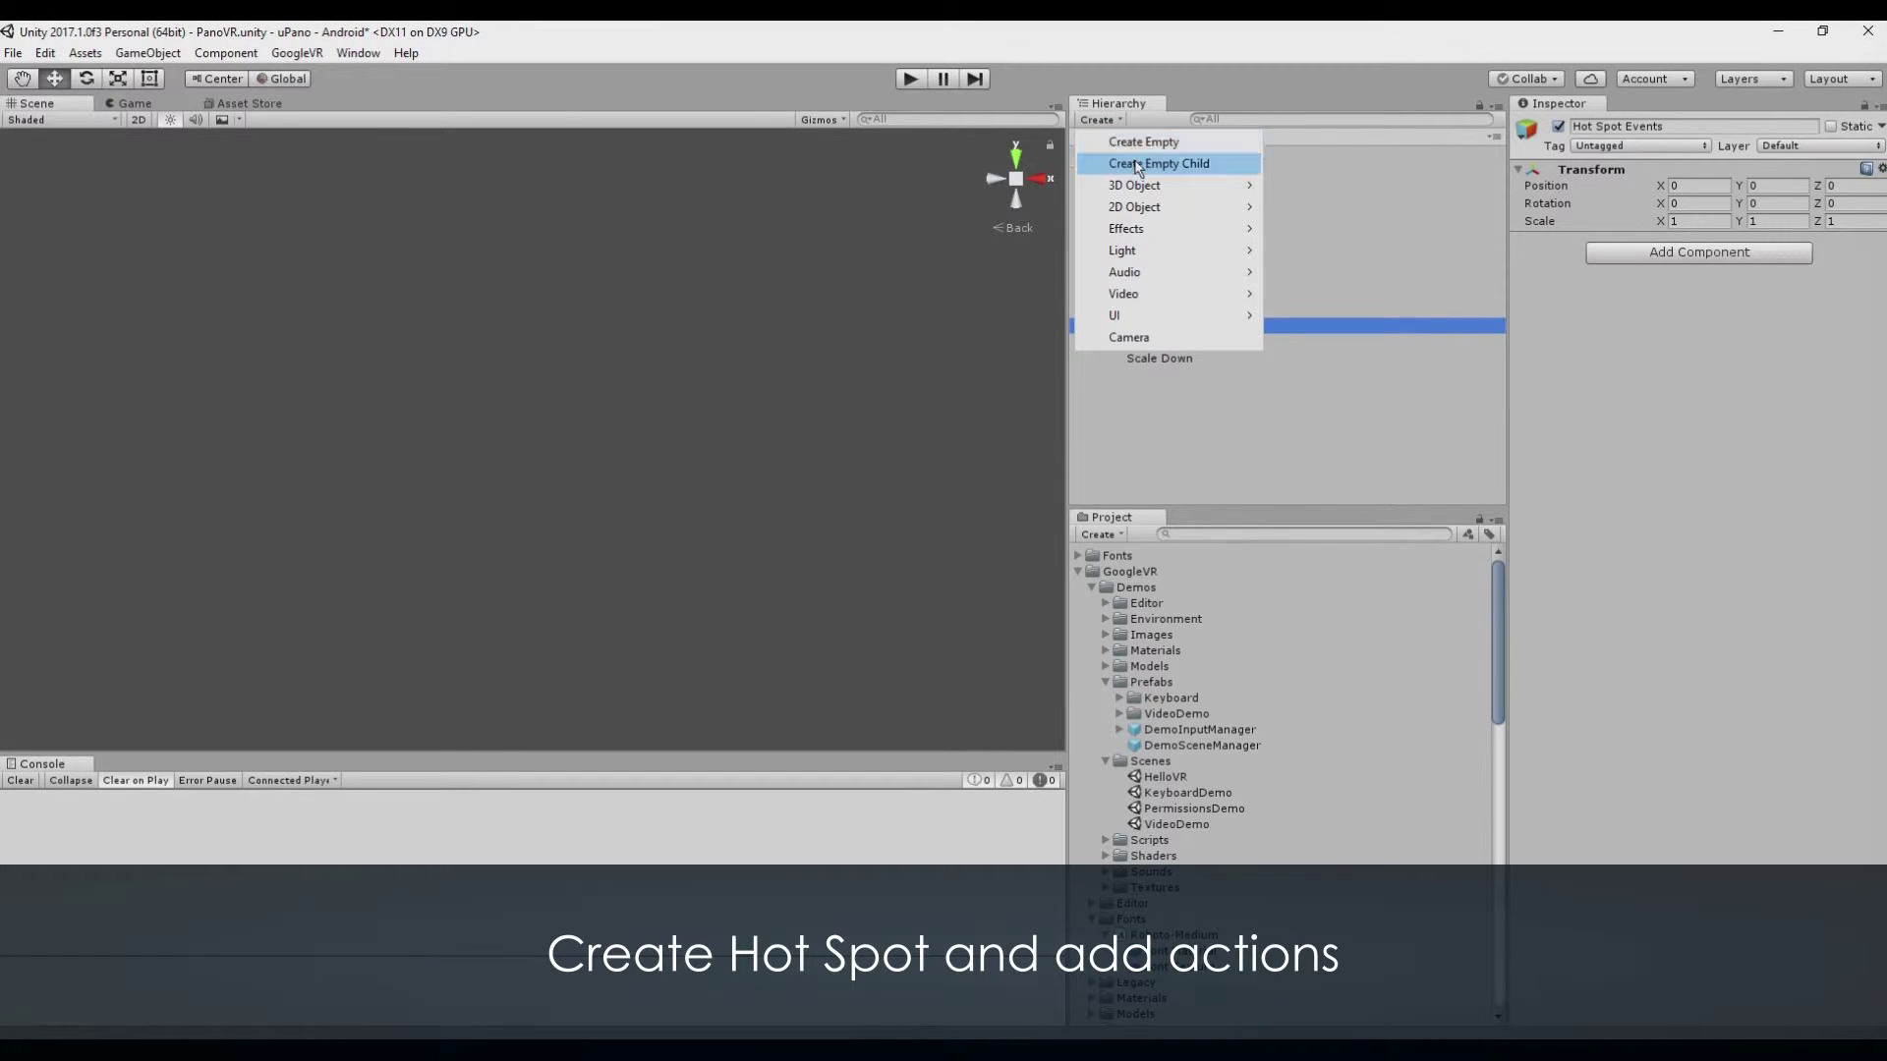
{"action": "left_click", "coordinate": [1136, 161]}
{"action": "left_click", "coordinate": [1614, 255]}
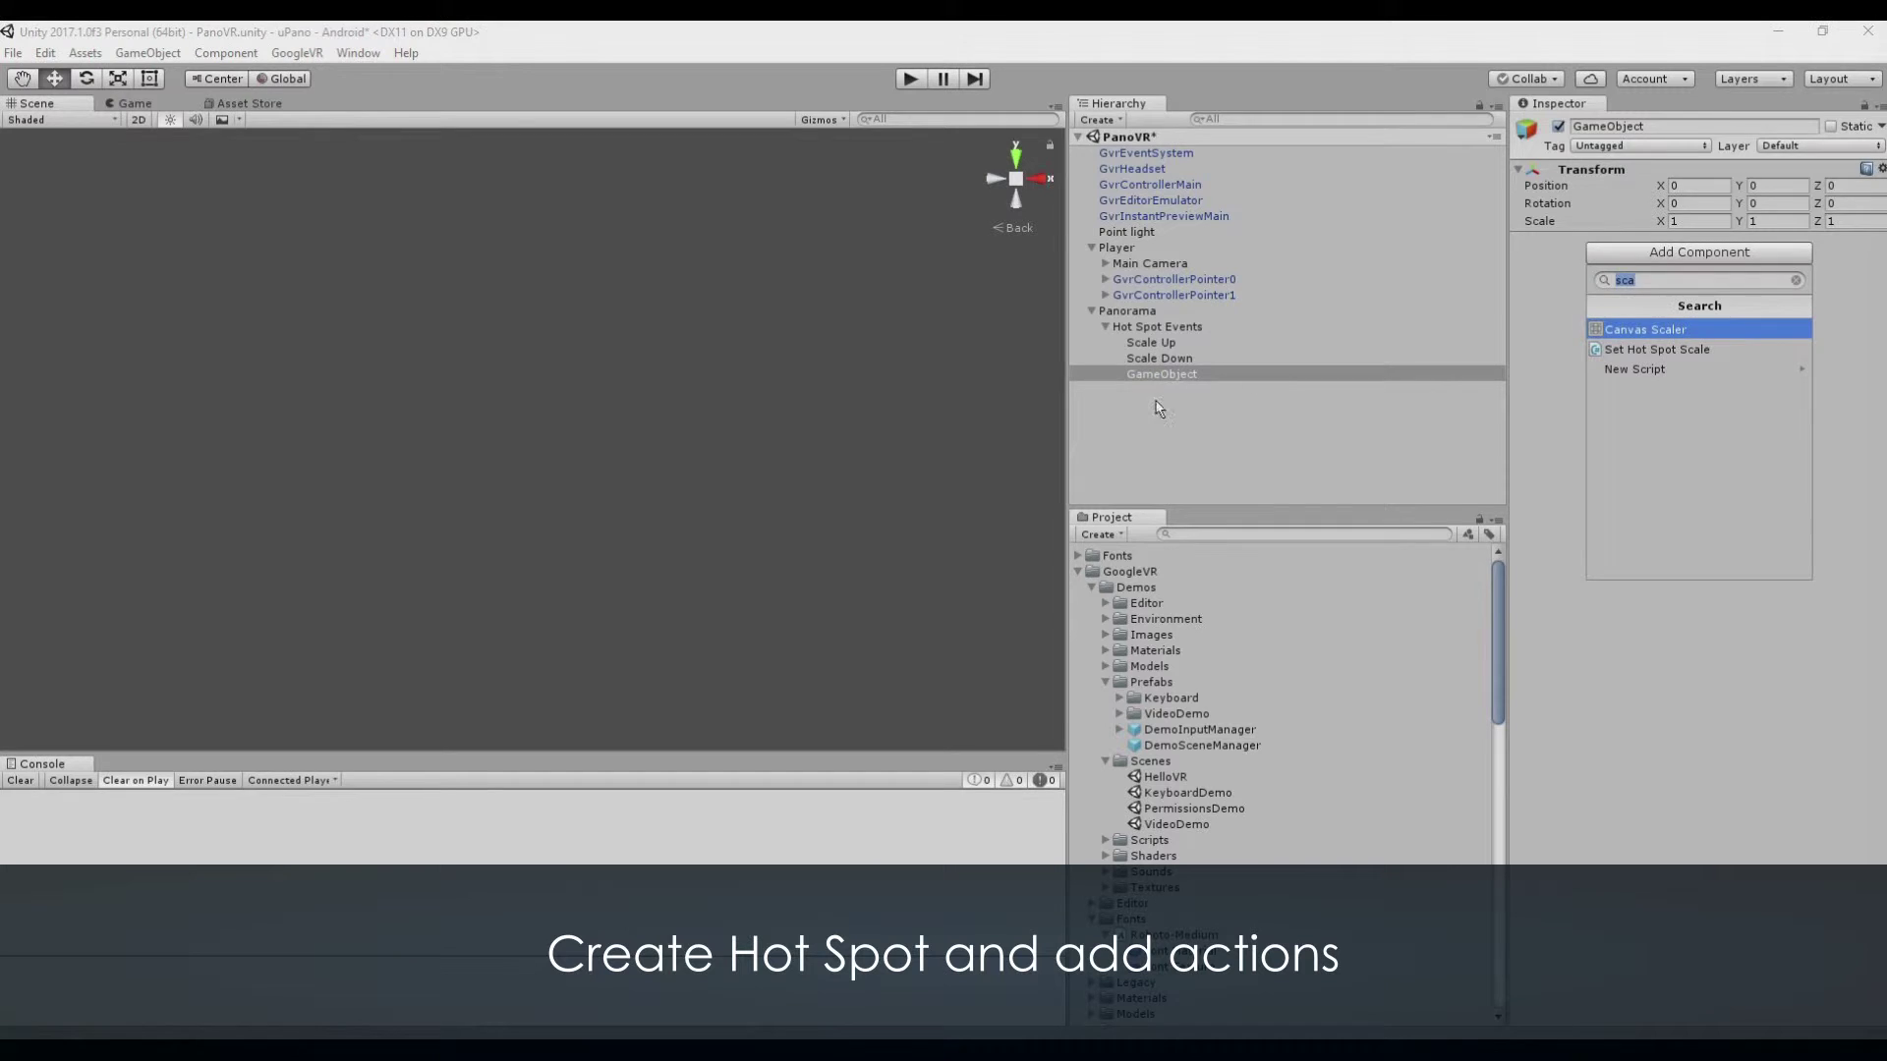
- Name the new child Show Tooltip and add a Show TextMesh Tooltip component
{"action": "left_click", "coordinate": [1175, 376]}
{"action": "type", "text": "Show"}
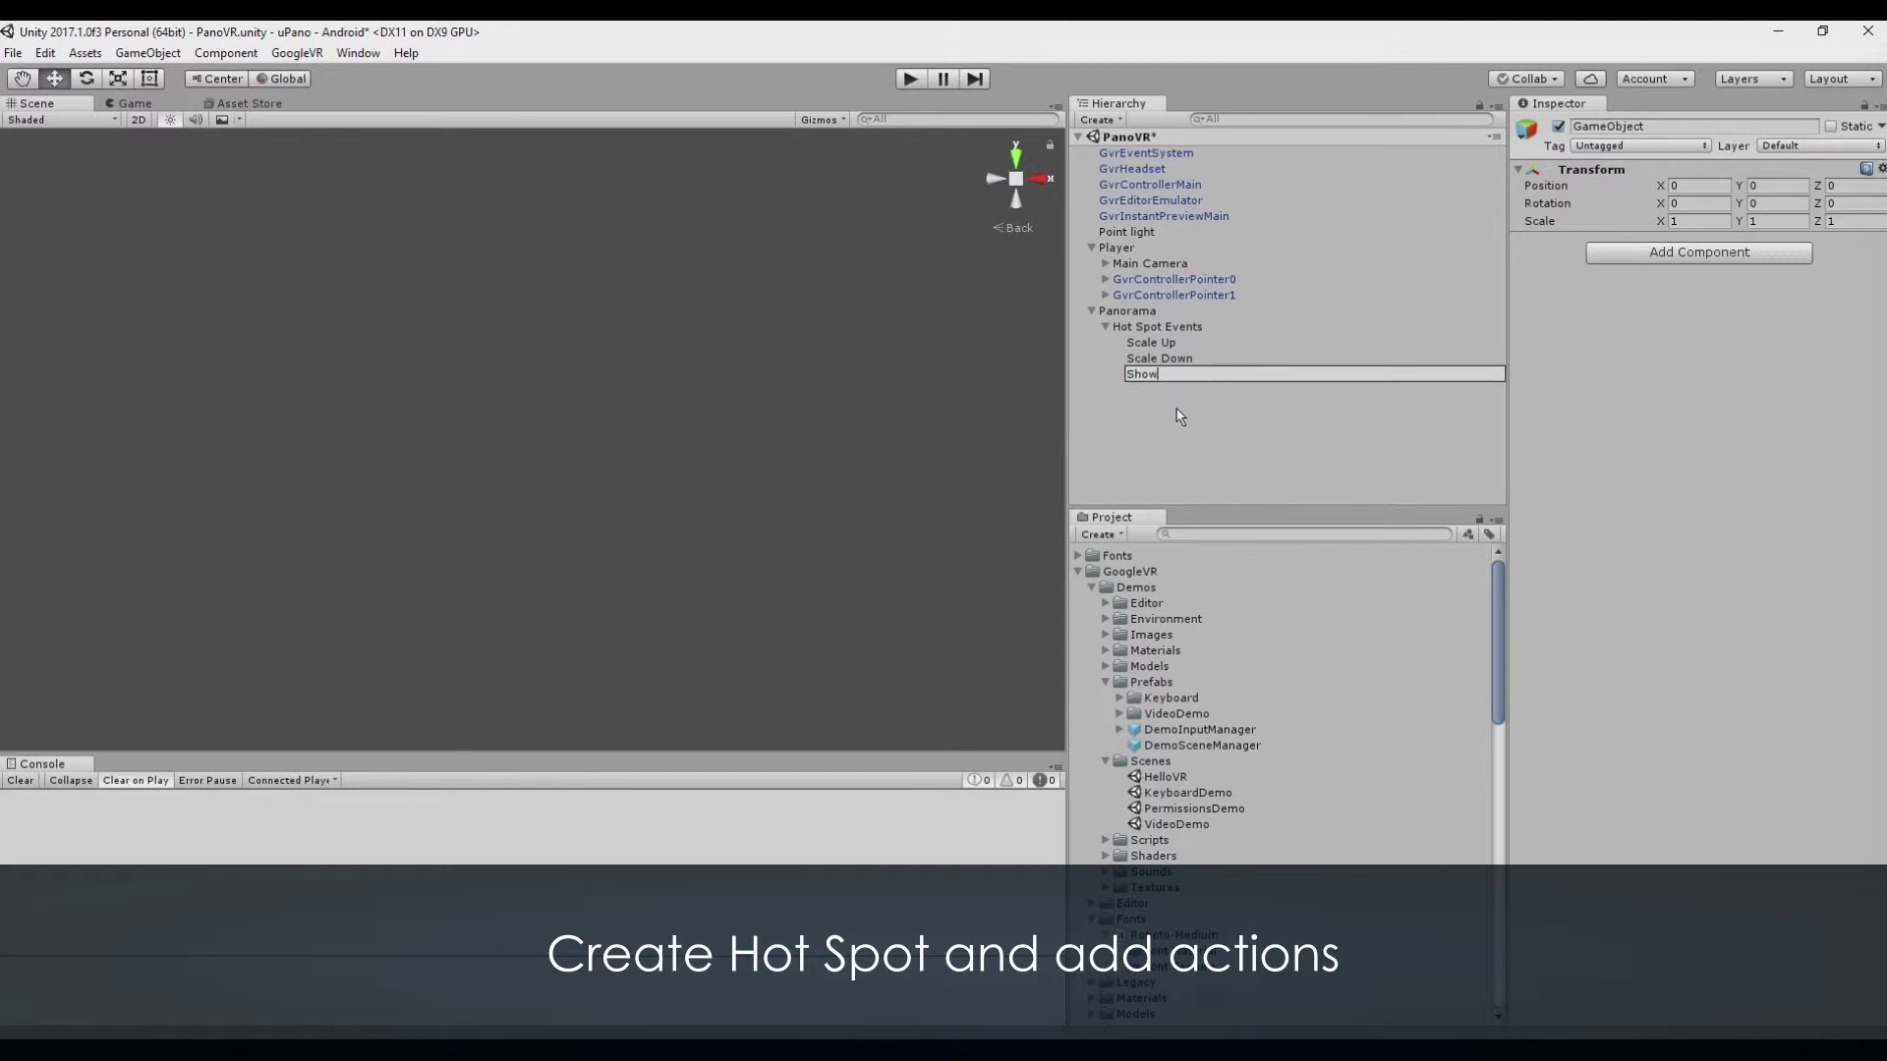
{"action": "type", "text": " Toolt"}
{"action": "key", "text": "Return"}
{"action": "left_click", "coordinate": [1660, 255]}
{"action": "type", "text": "too"}
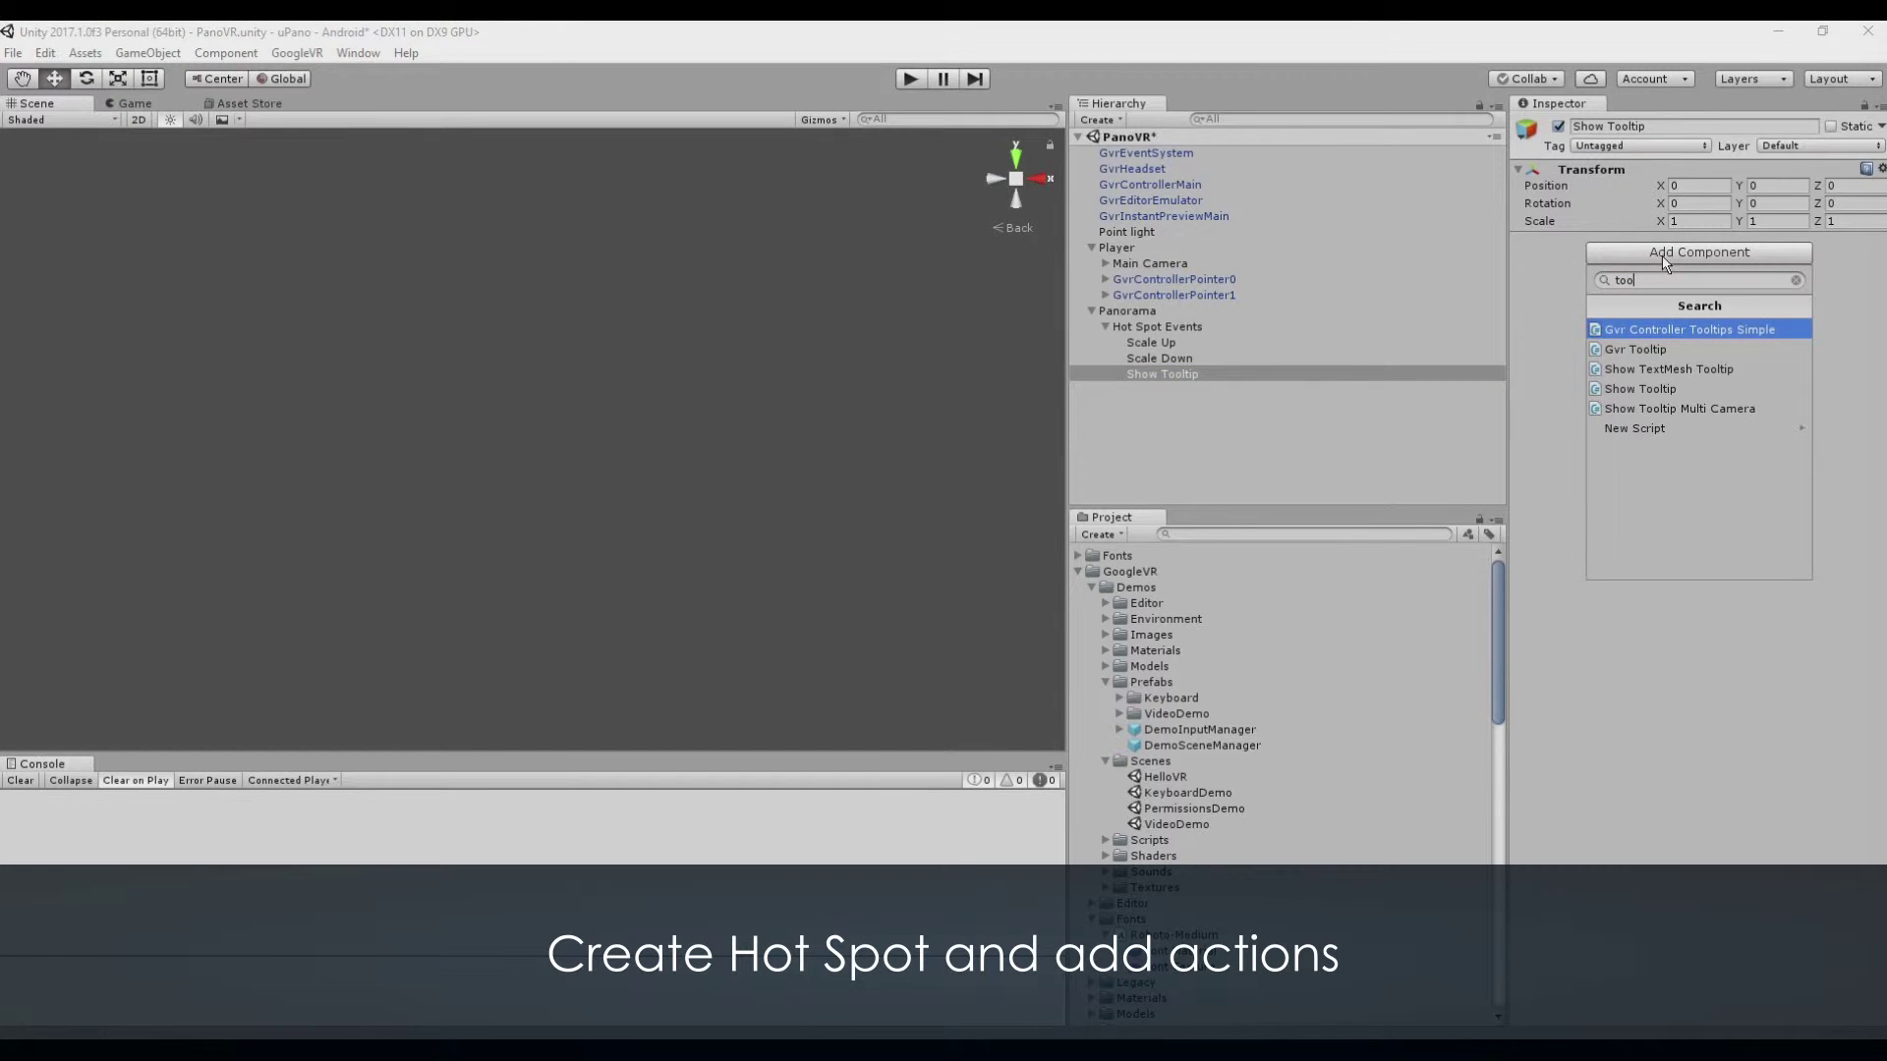
{"action": "key", "text": "Down"}
{"action": "key", "text": "Down"}
{"action": "key", "text": "Return"}
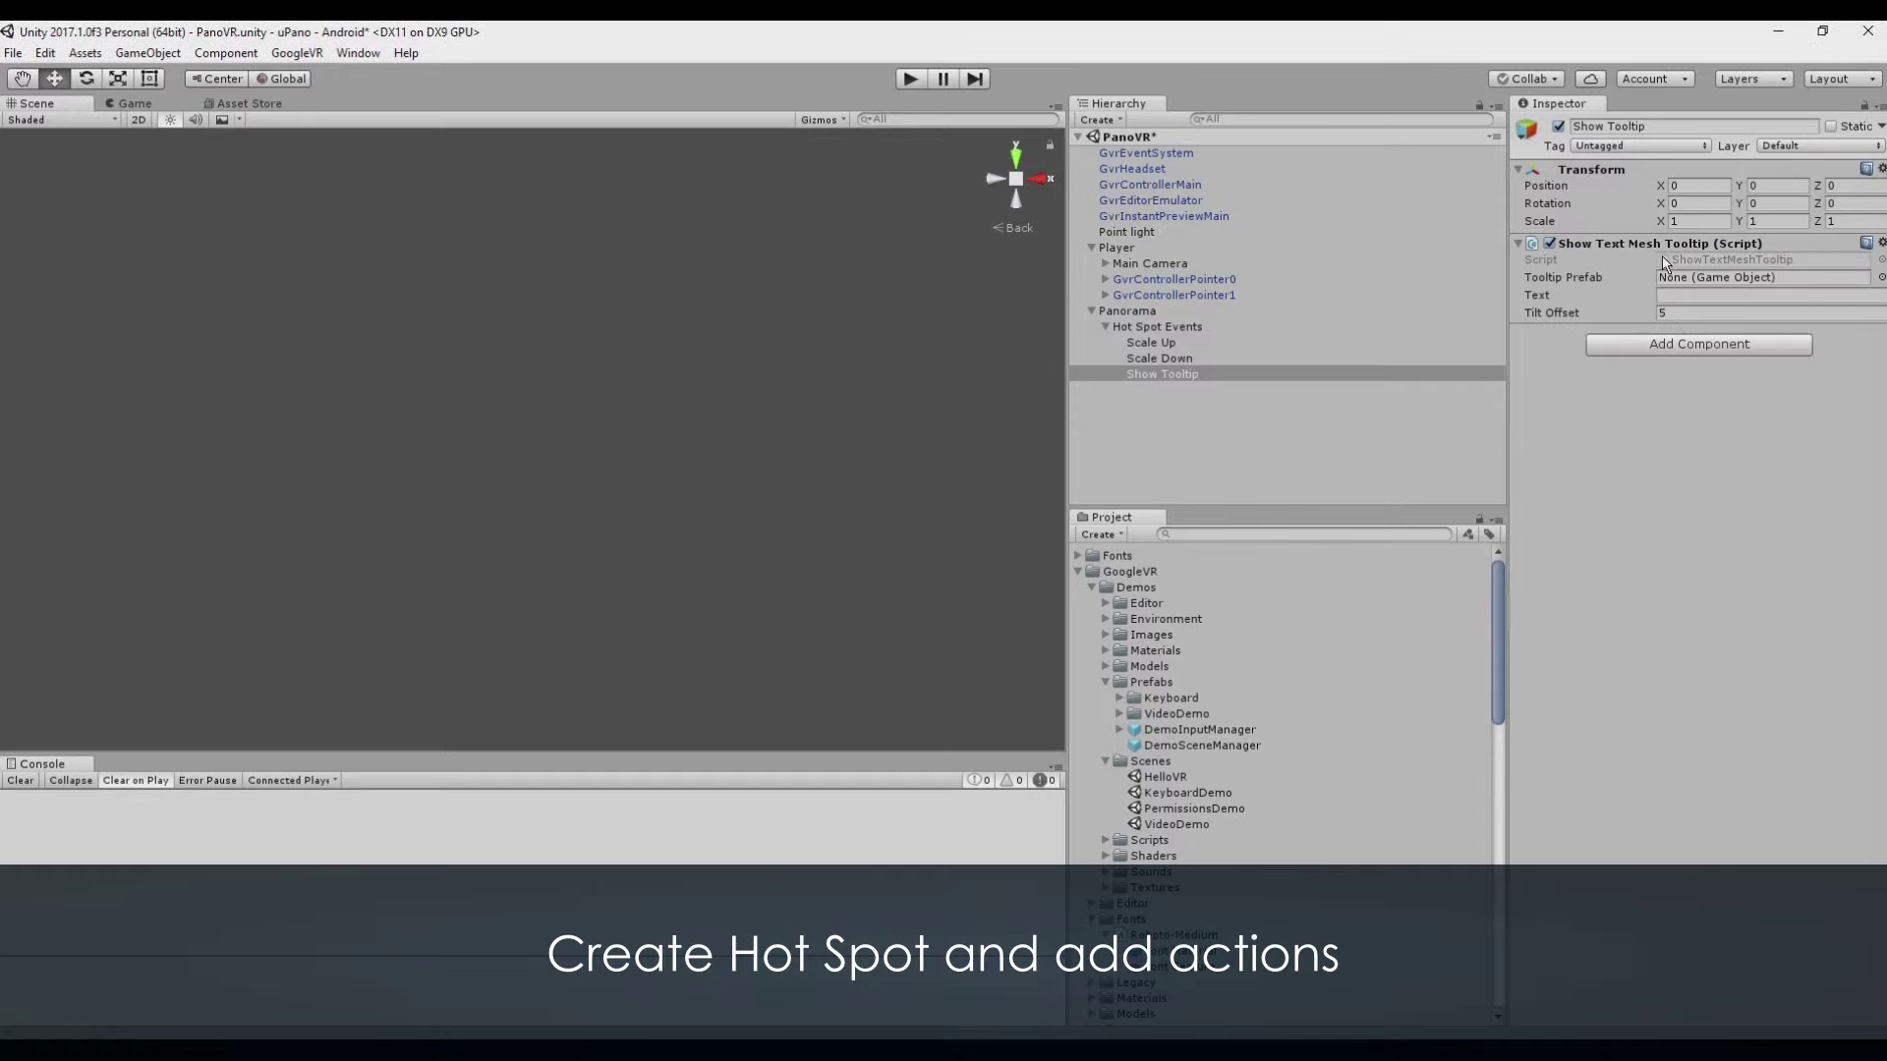
- Assign the TextMesh Tooltip prefab and set the tooltip text to 'Hello World'
{"action": "left_click", "coordinate": [1879, 279]}
{"action": "type", "text": "tex"}
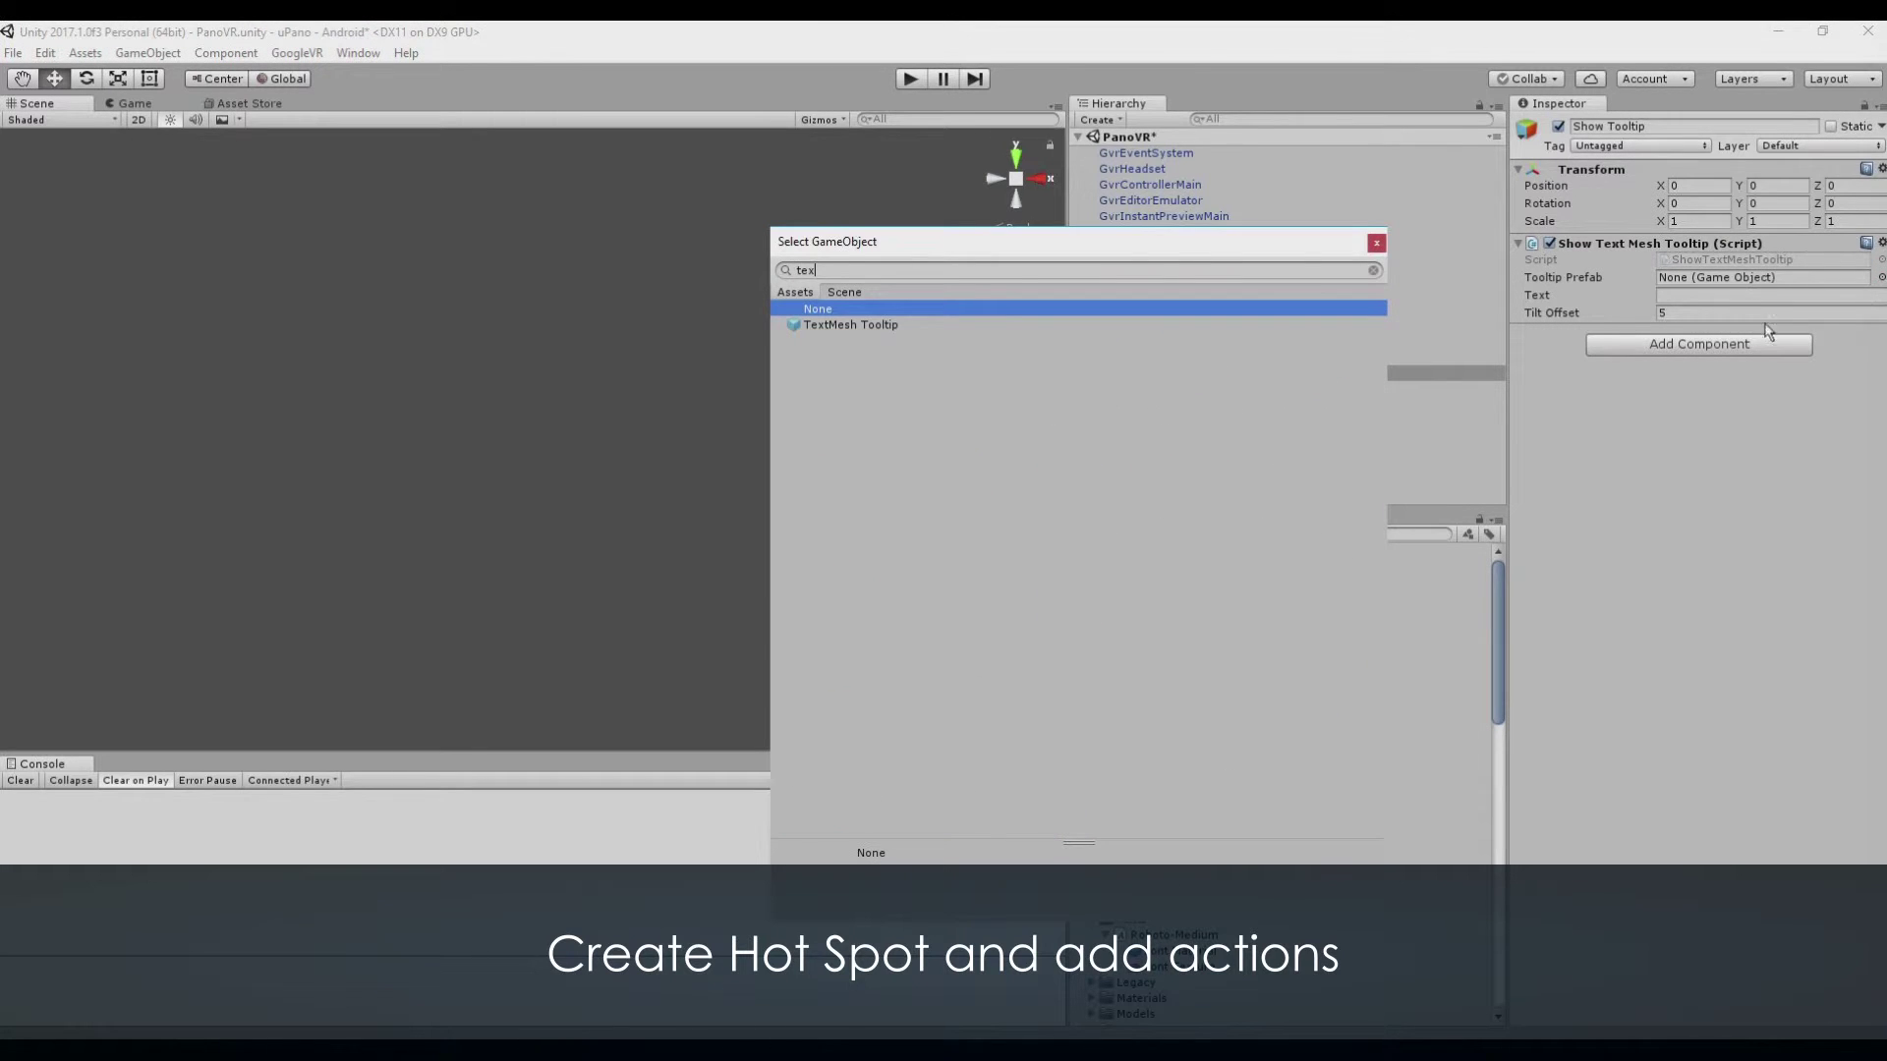
{"action": "left_click", "coordinate": [882, 326]}
{"action": "left_click", "coordinate": [882, 326]}
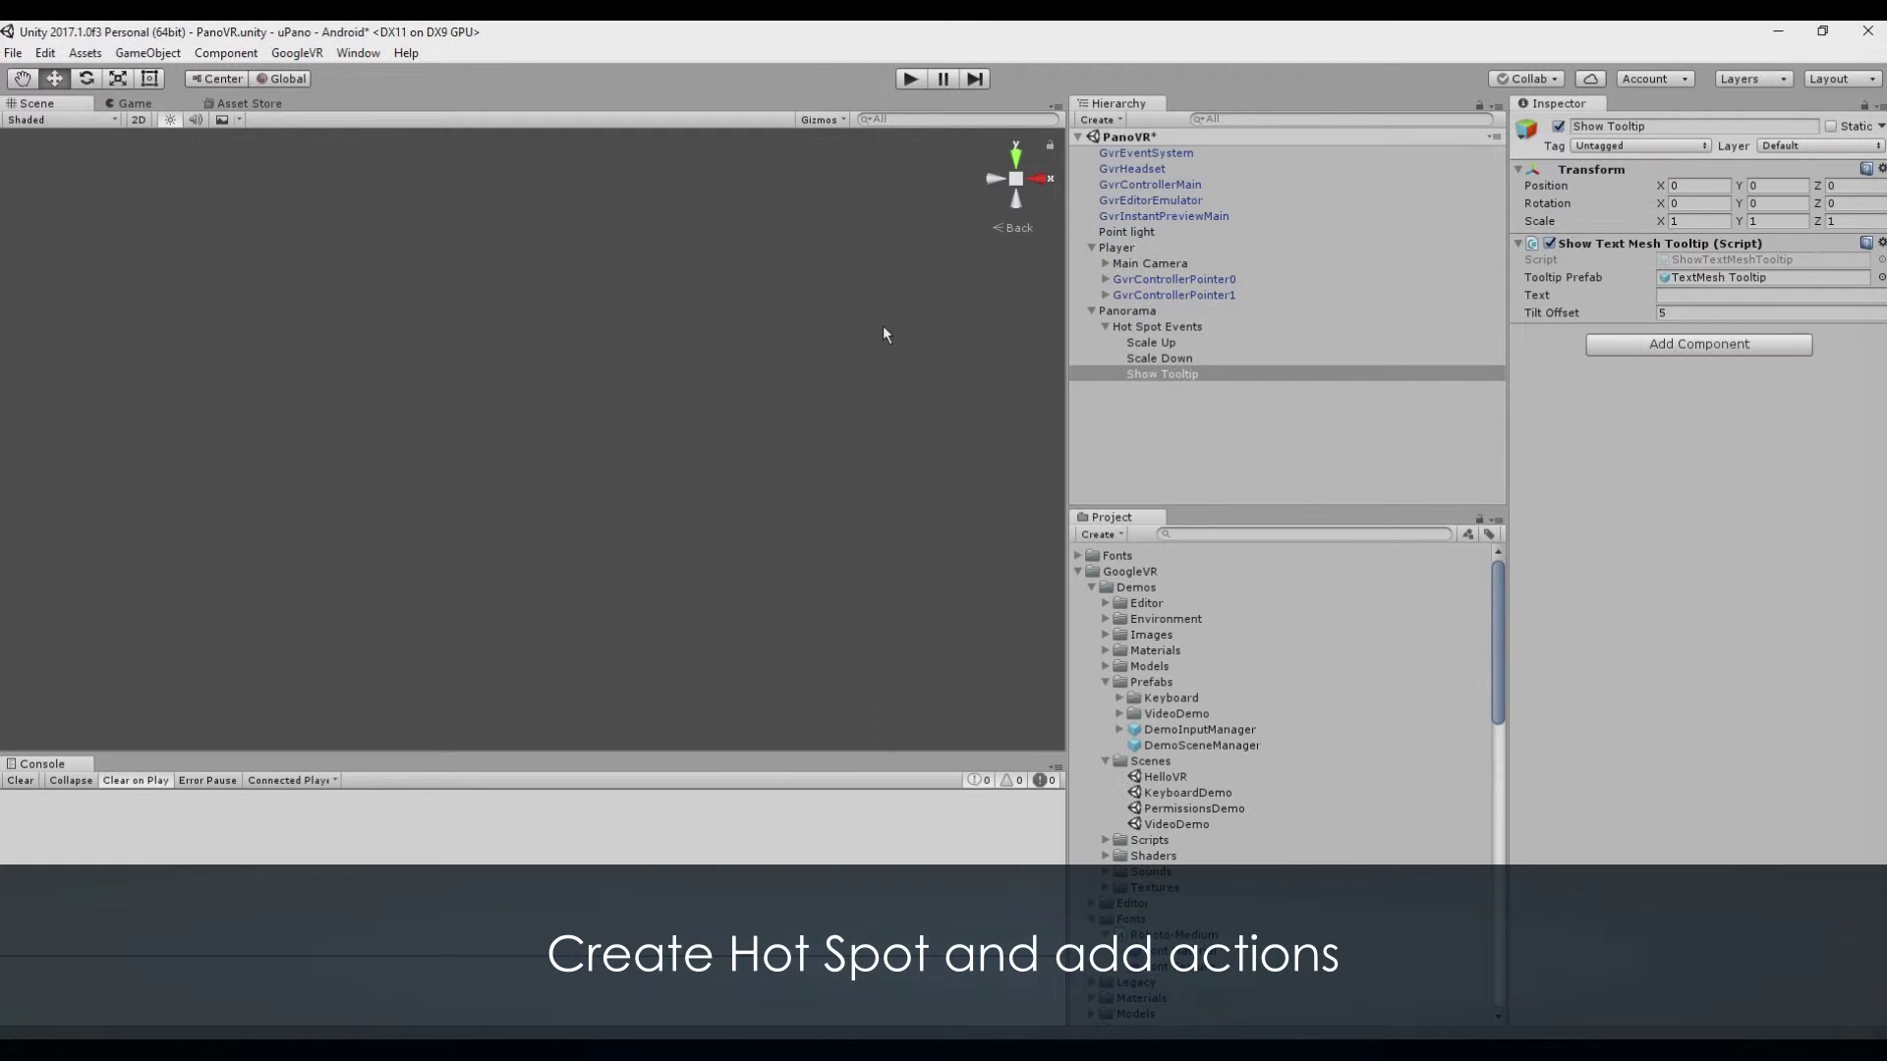
{"action": "left_click", "coordinate": [1700, 279]}
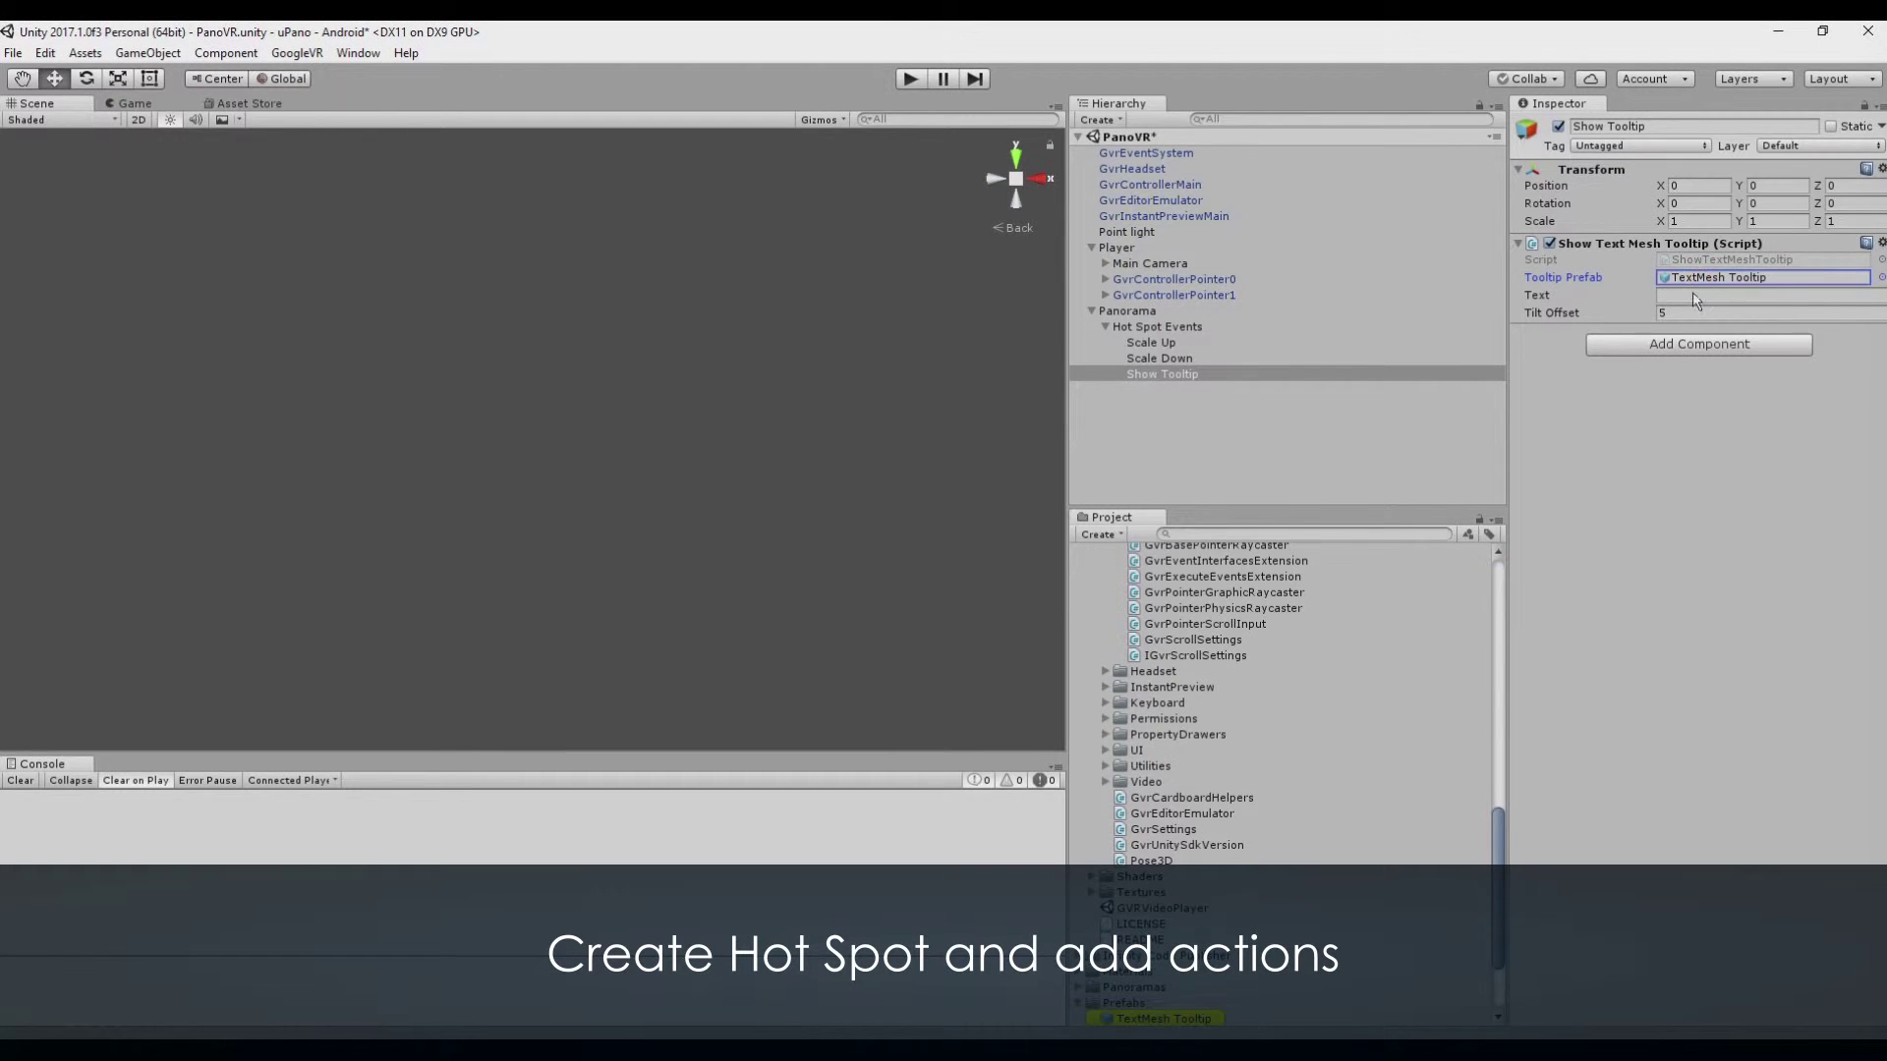
{"action": "left_click", "coordinate": [1160, 1019]}
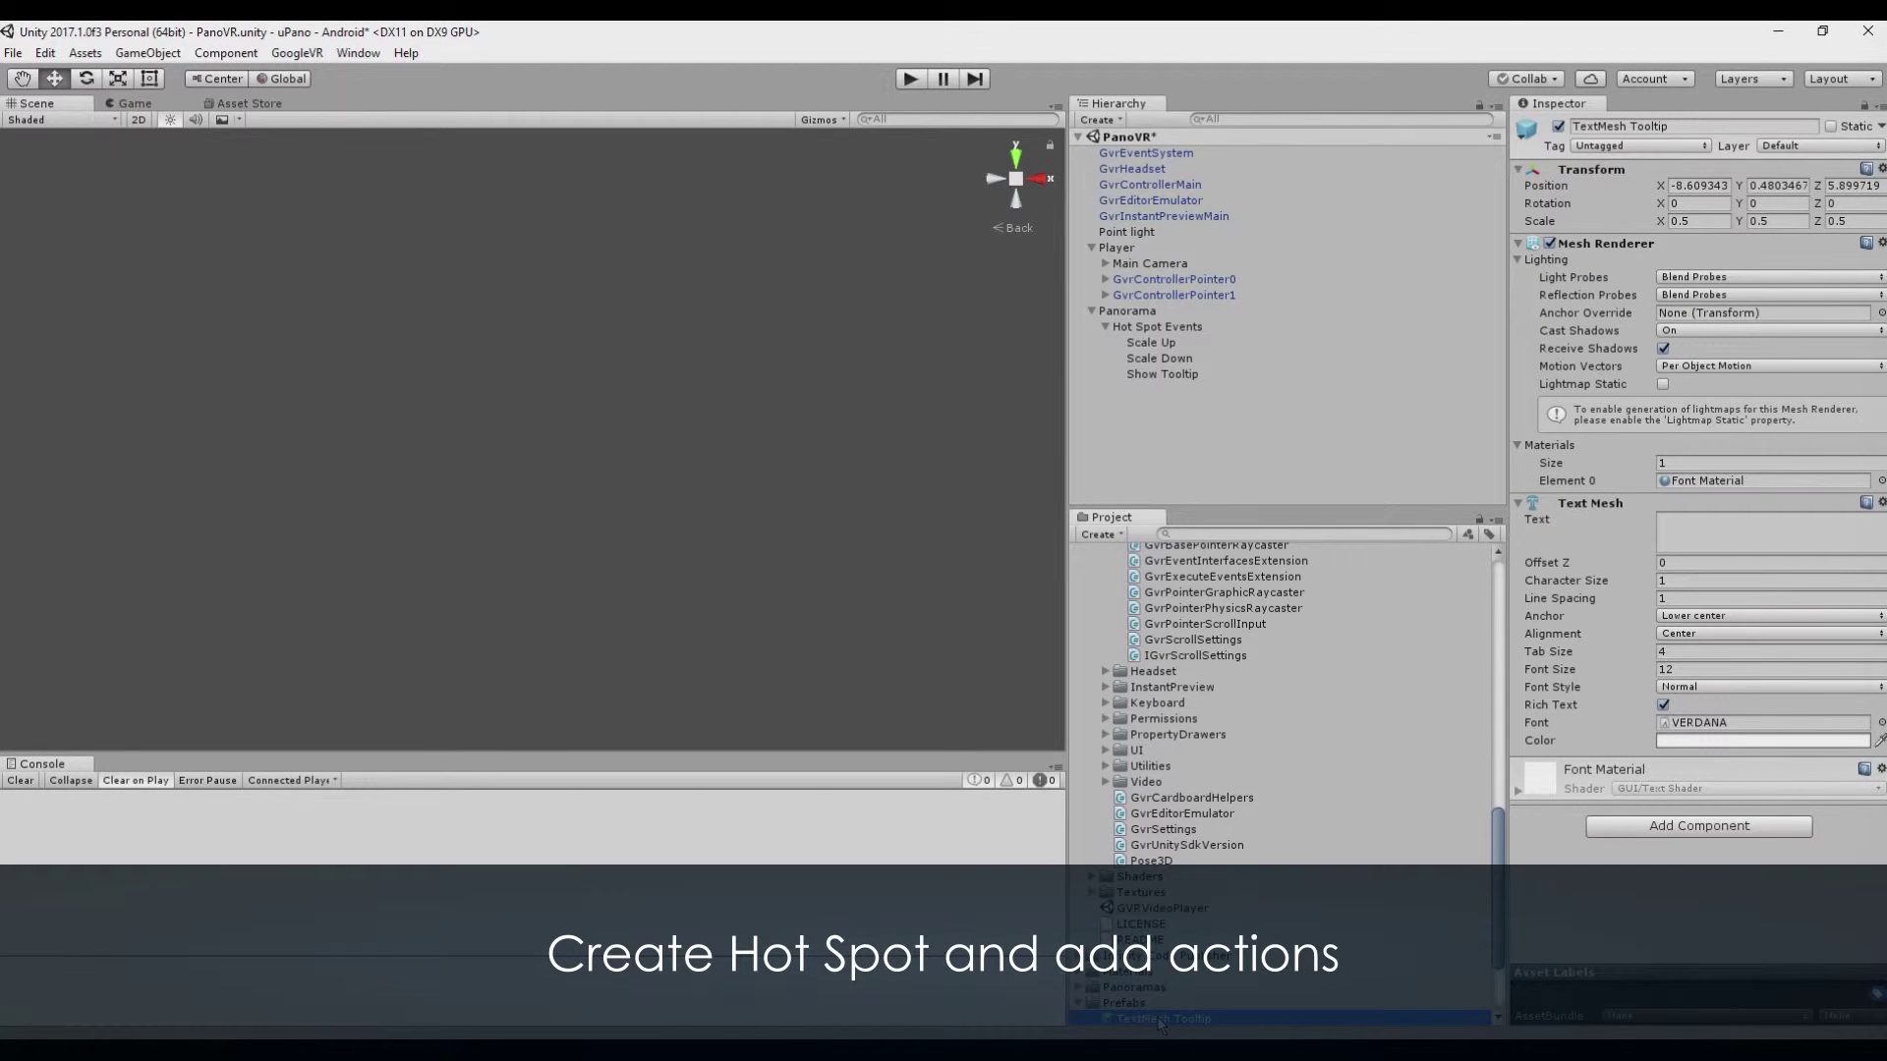
{"action": "left_click", "coordinate": [1190, 375]}
{"action": "left_click", "coordinate": [1707, 297]}
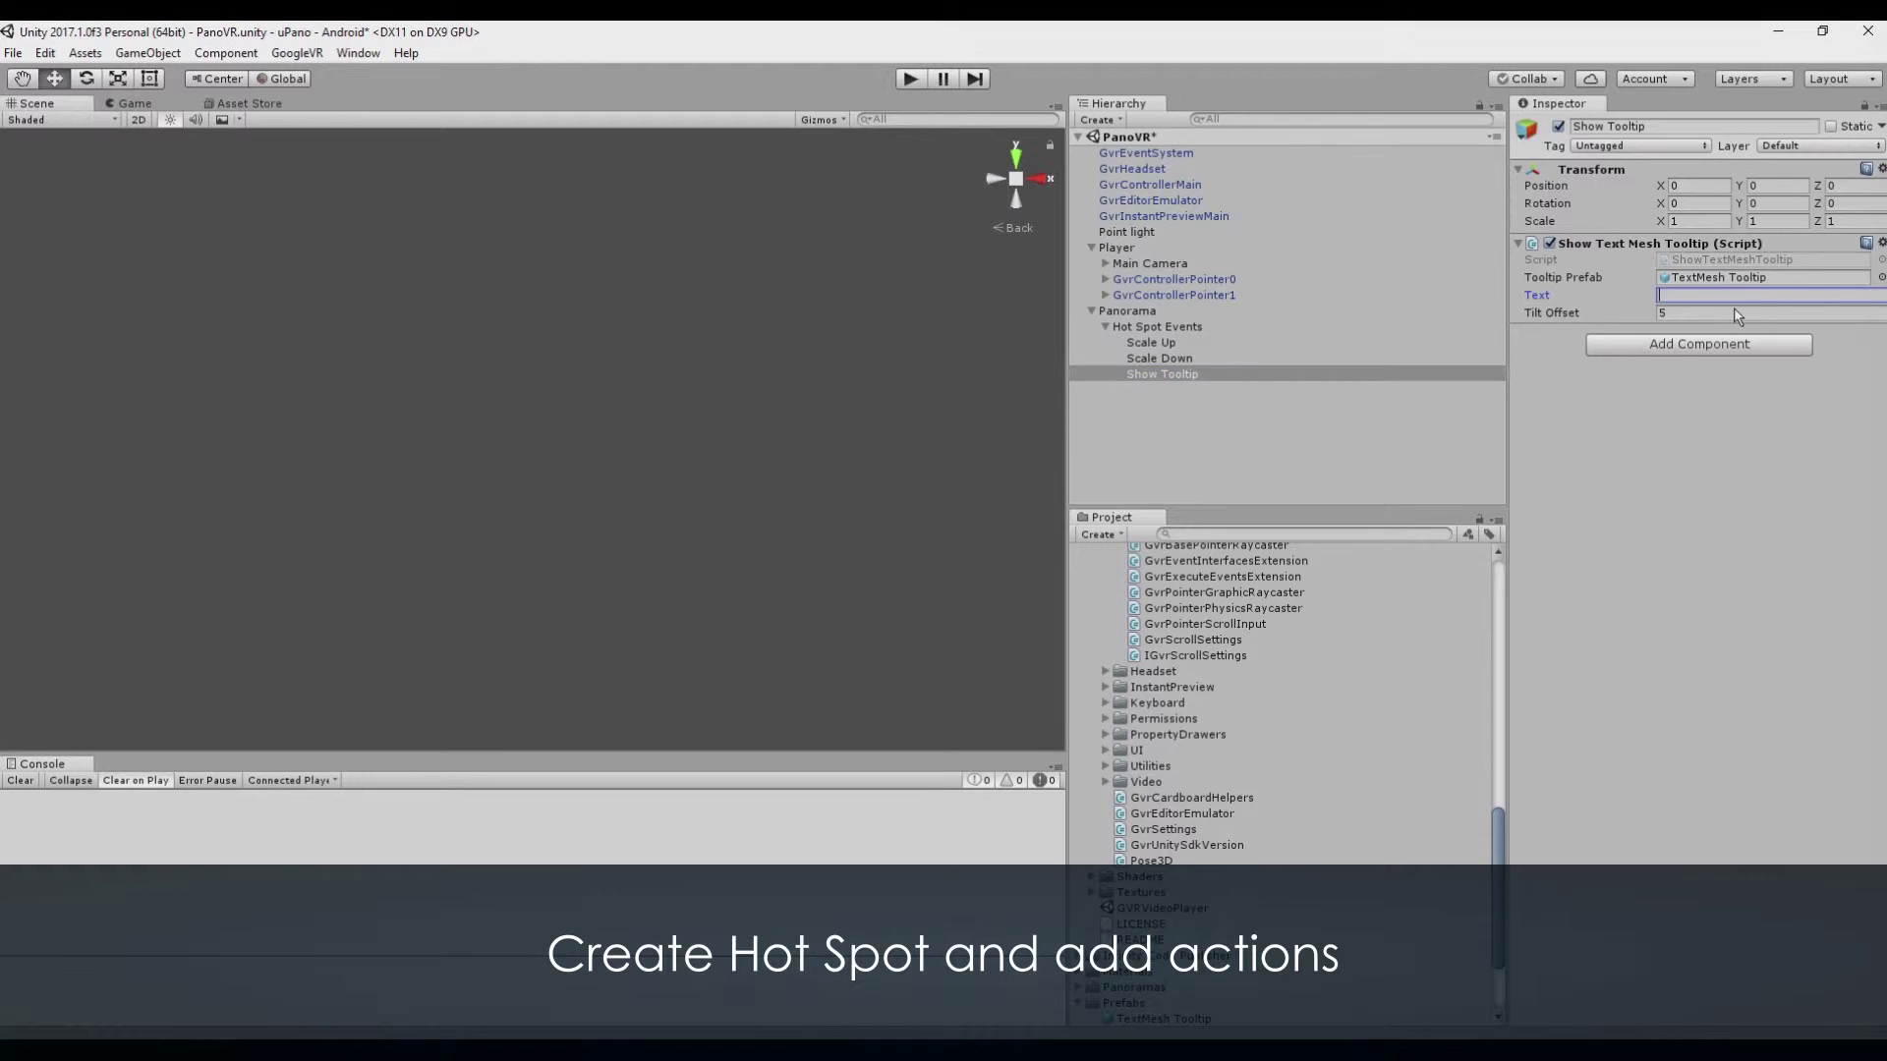
{"action": "type", "text": "Hello World"}
- Add an On Pointer Enter action invoking SetHotSpotScale on Scale Up
{"action": "left_click", "coordinate": [1175, 313]}
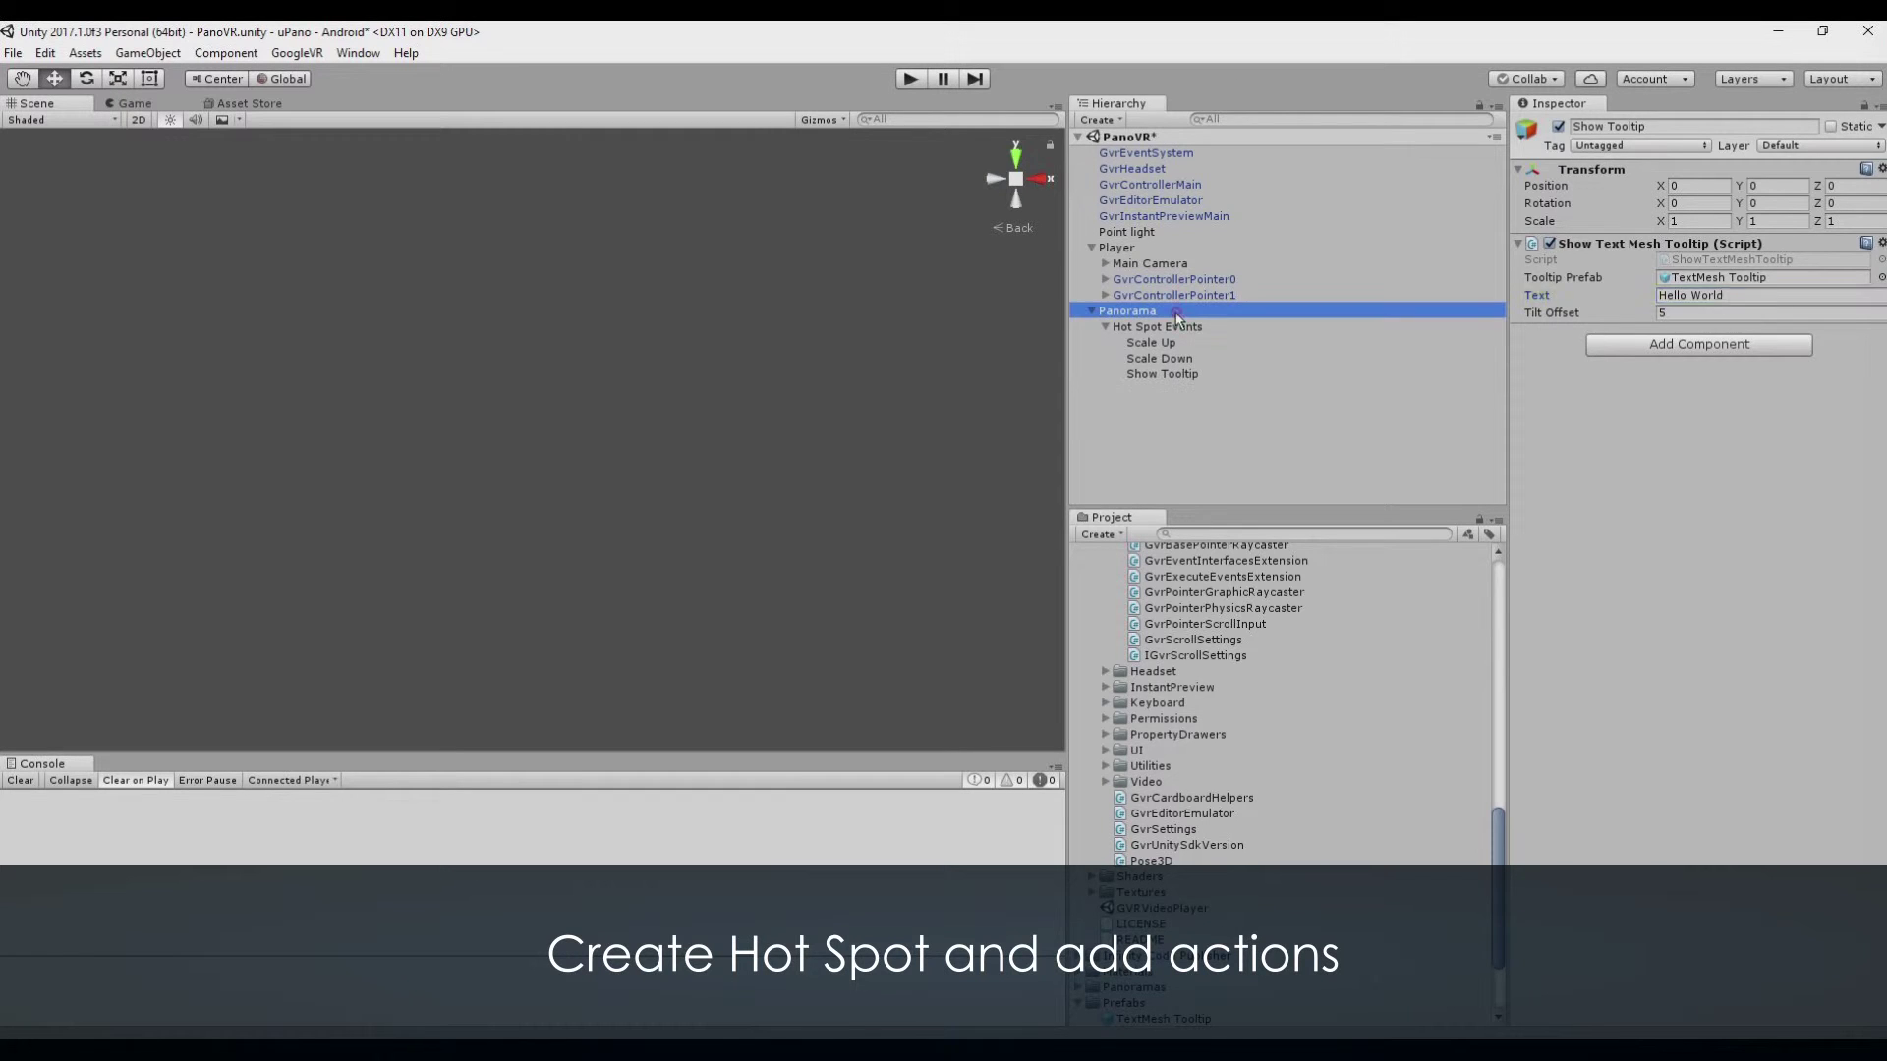
{"action": "scroll", "coordinate": [1665, 621], "scroll_direction": "down", "scroll_amount": 5}
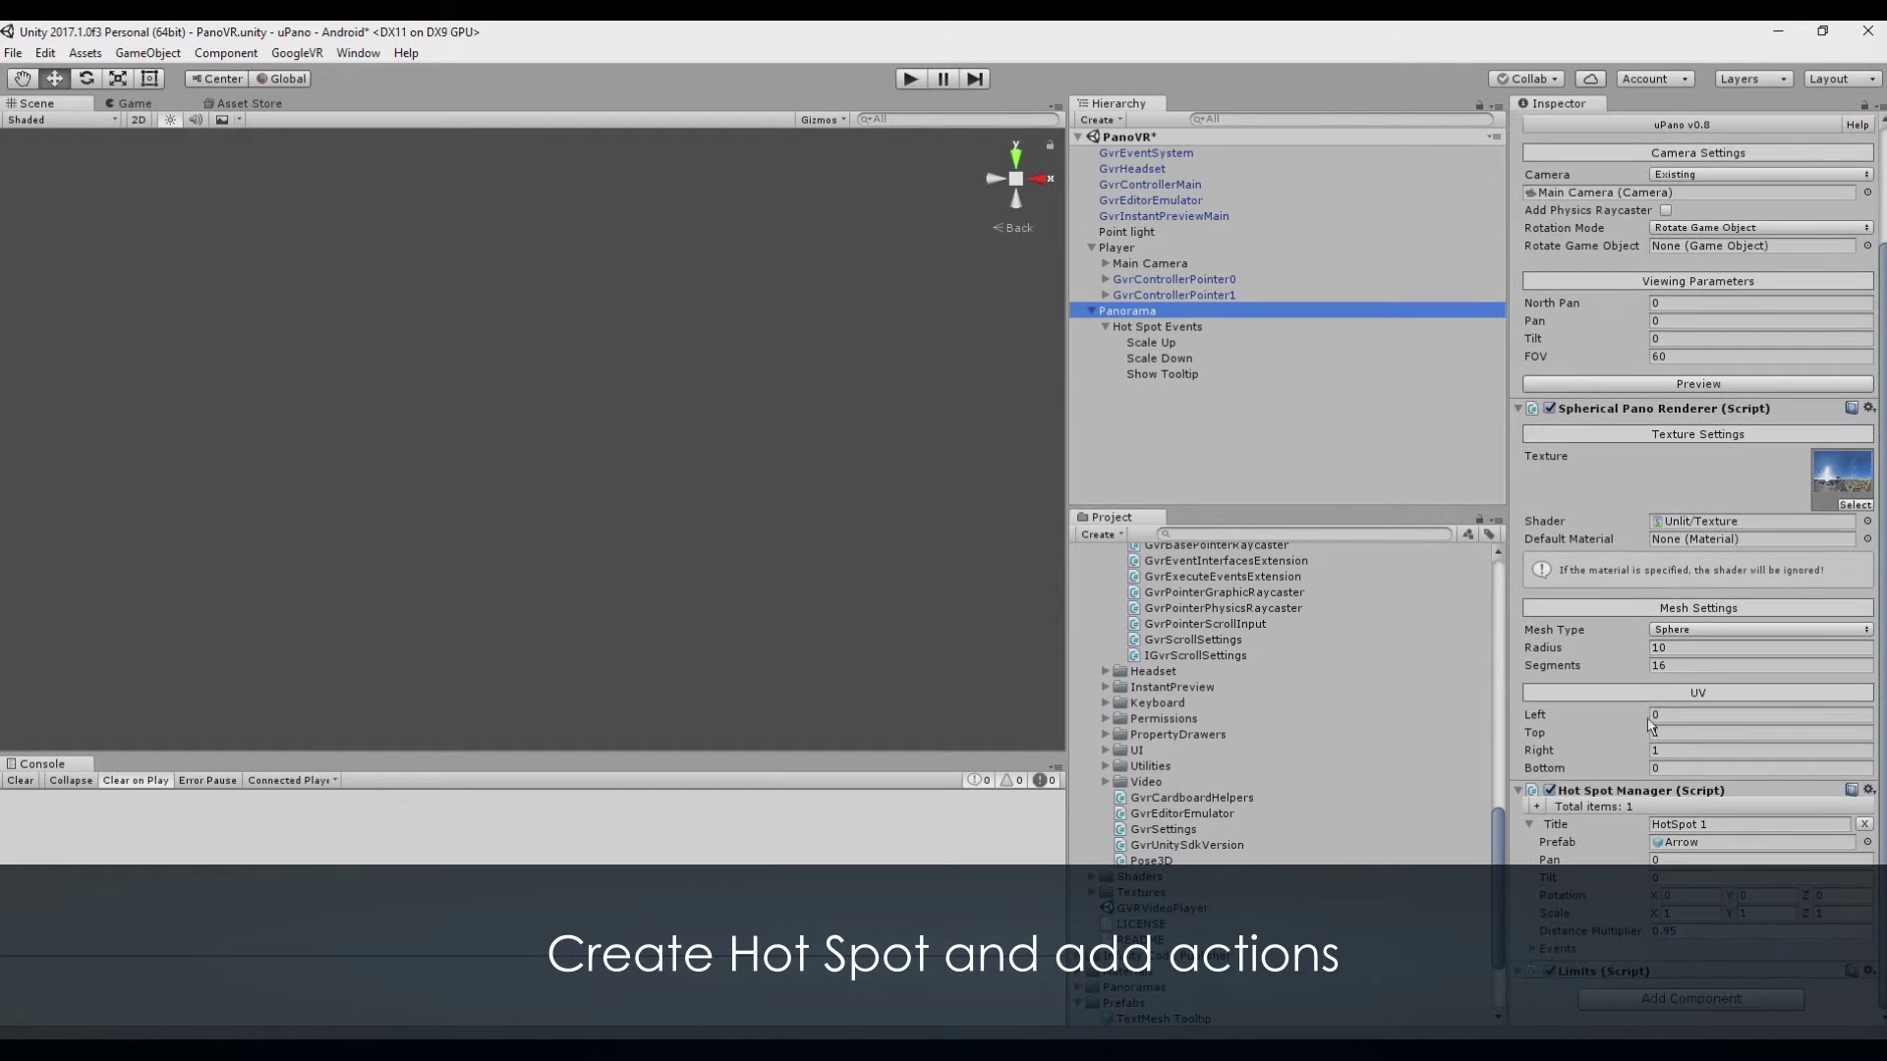
{"action": "left_click", "coordinate": [1533, 949]}
{"action": "scroll", "coordinate": [1572, 924], "scroll_direction": "down", "scroll_amount": 5}
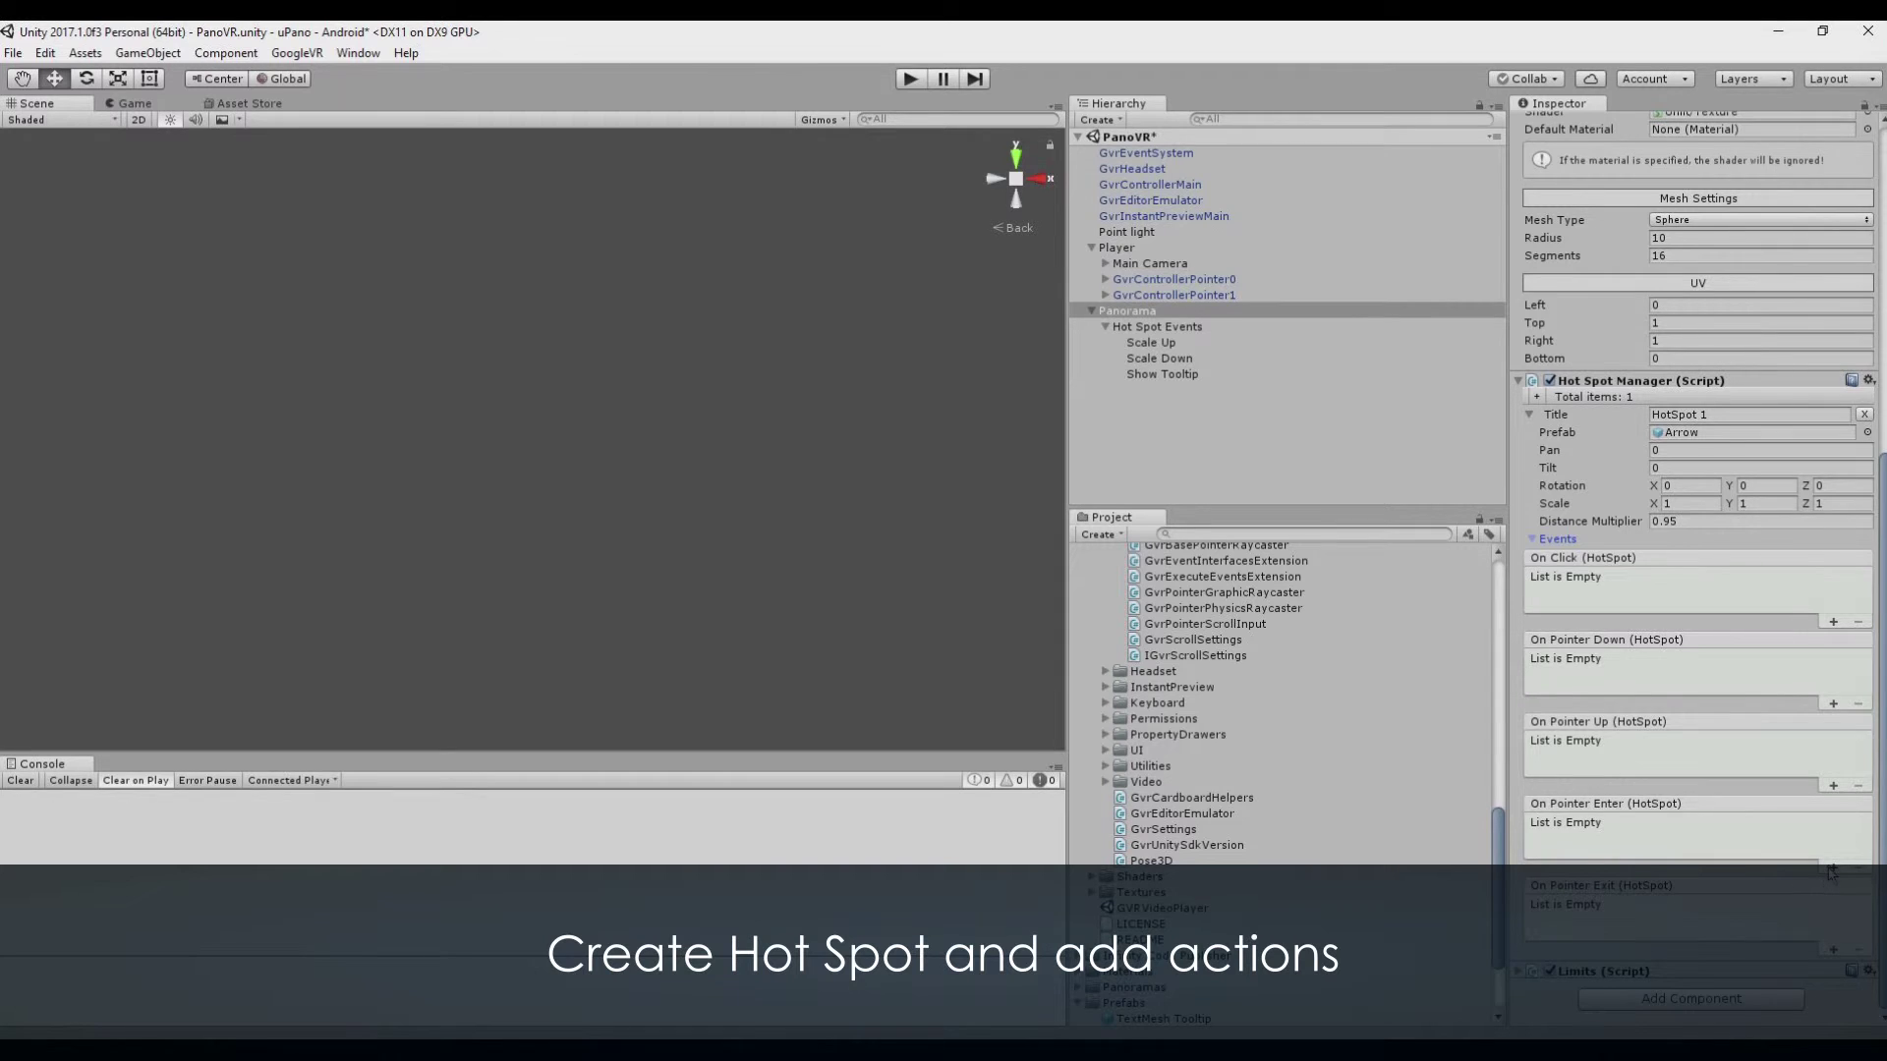
{"action": "left_click", "coordinate": [1833, 868]}
{"action": "mouse_move", "coordinate": [1166, 344]}
{"action": "left_mouse_down"}
{"action": "mouse_move", "coordinate": [1592, 724]}
{"action": "mouse_move", "coordinate": [1577, 844]}
{"action": "left_mouse_up"}
{"action": "left_click", "coordinate": [1663, 827]}
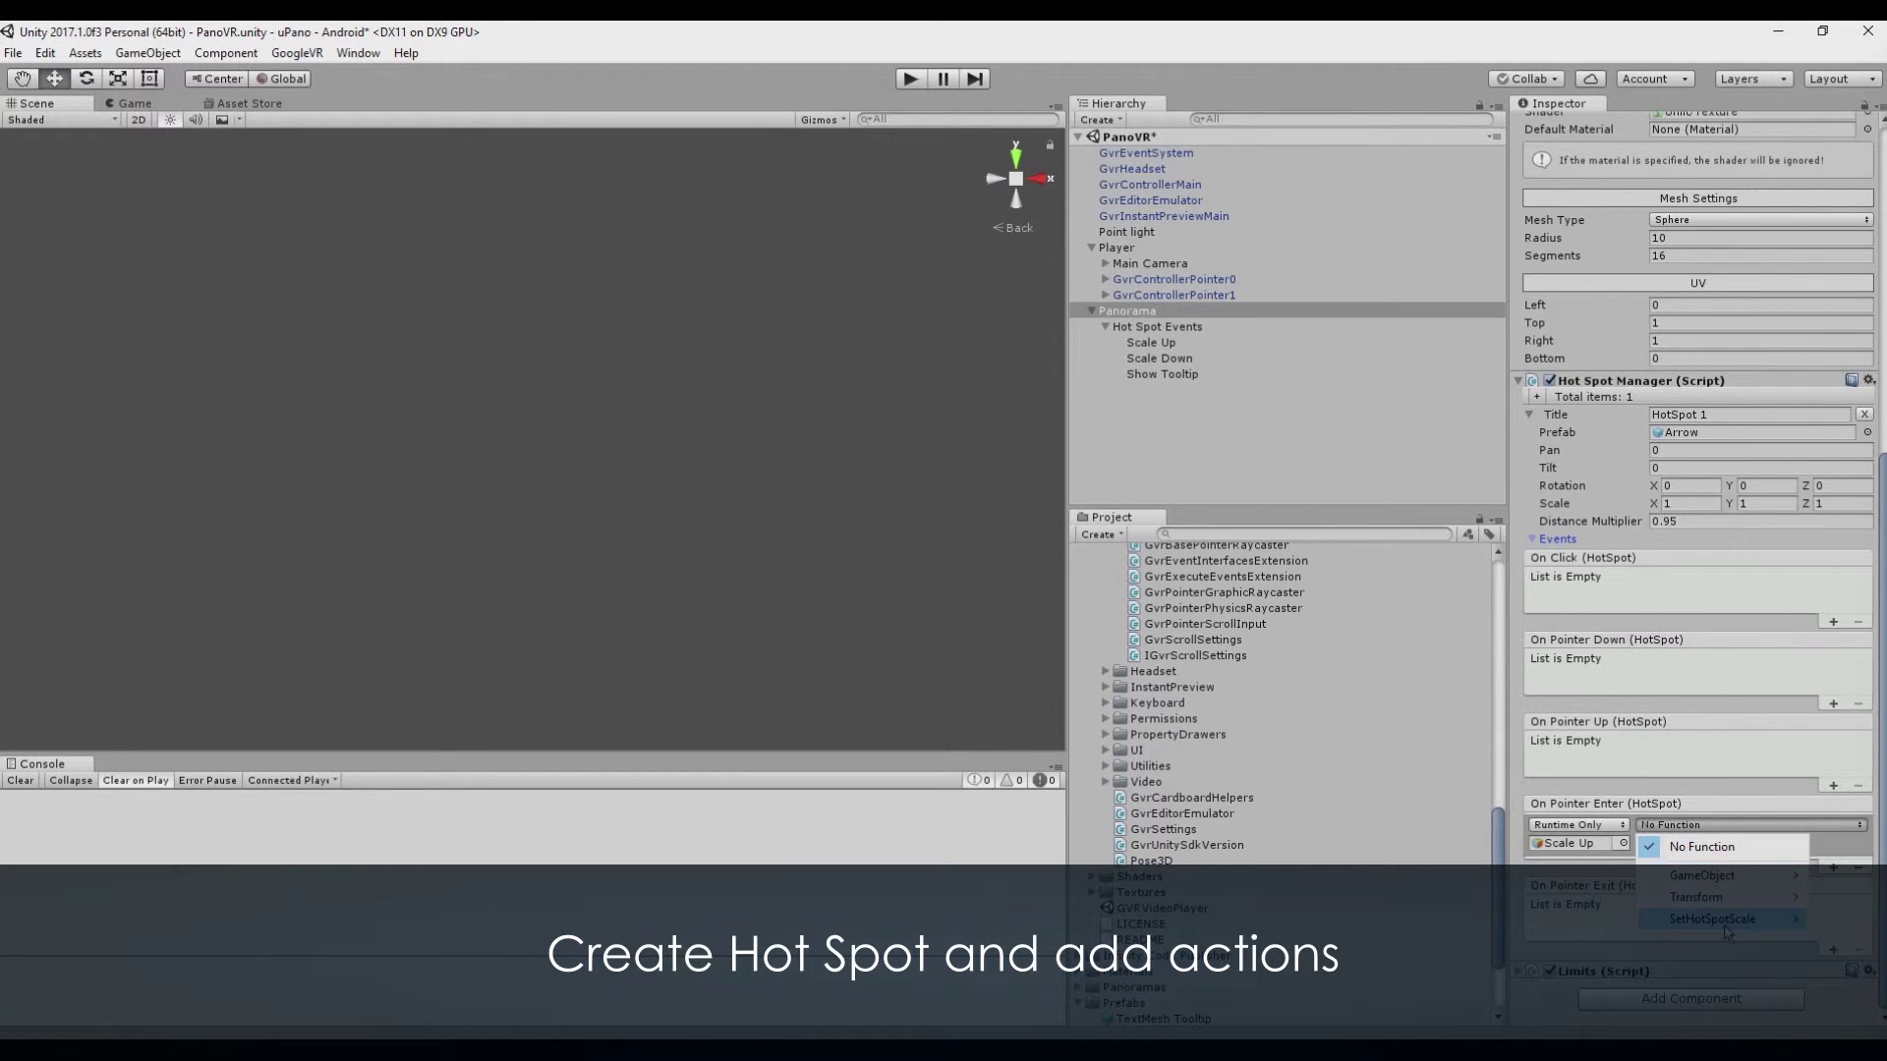
{"action": "mouse_move", "coordinate": [1728, 931]}
{"action": "left_click", "coordinate": [1513, 619]}
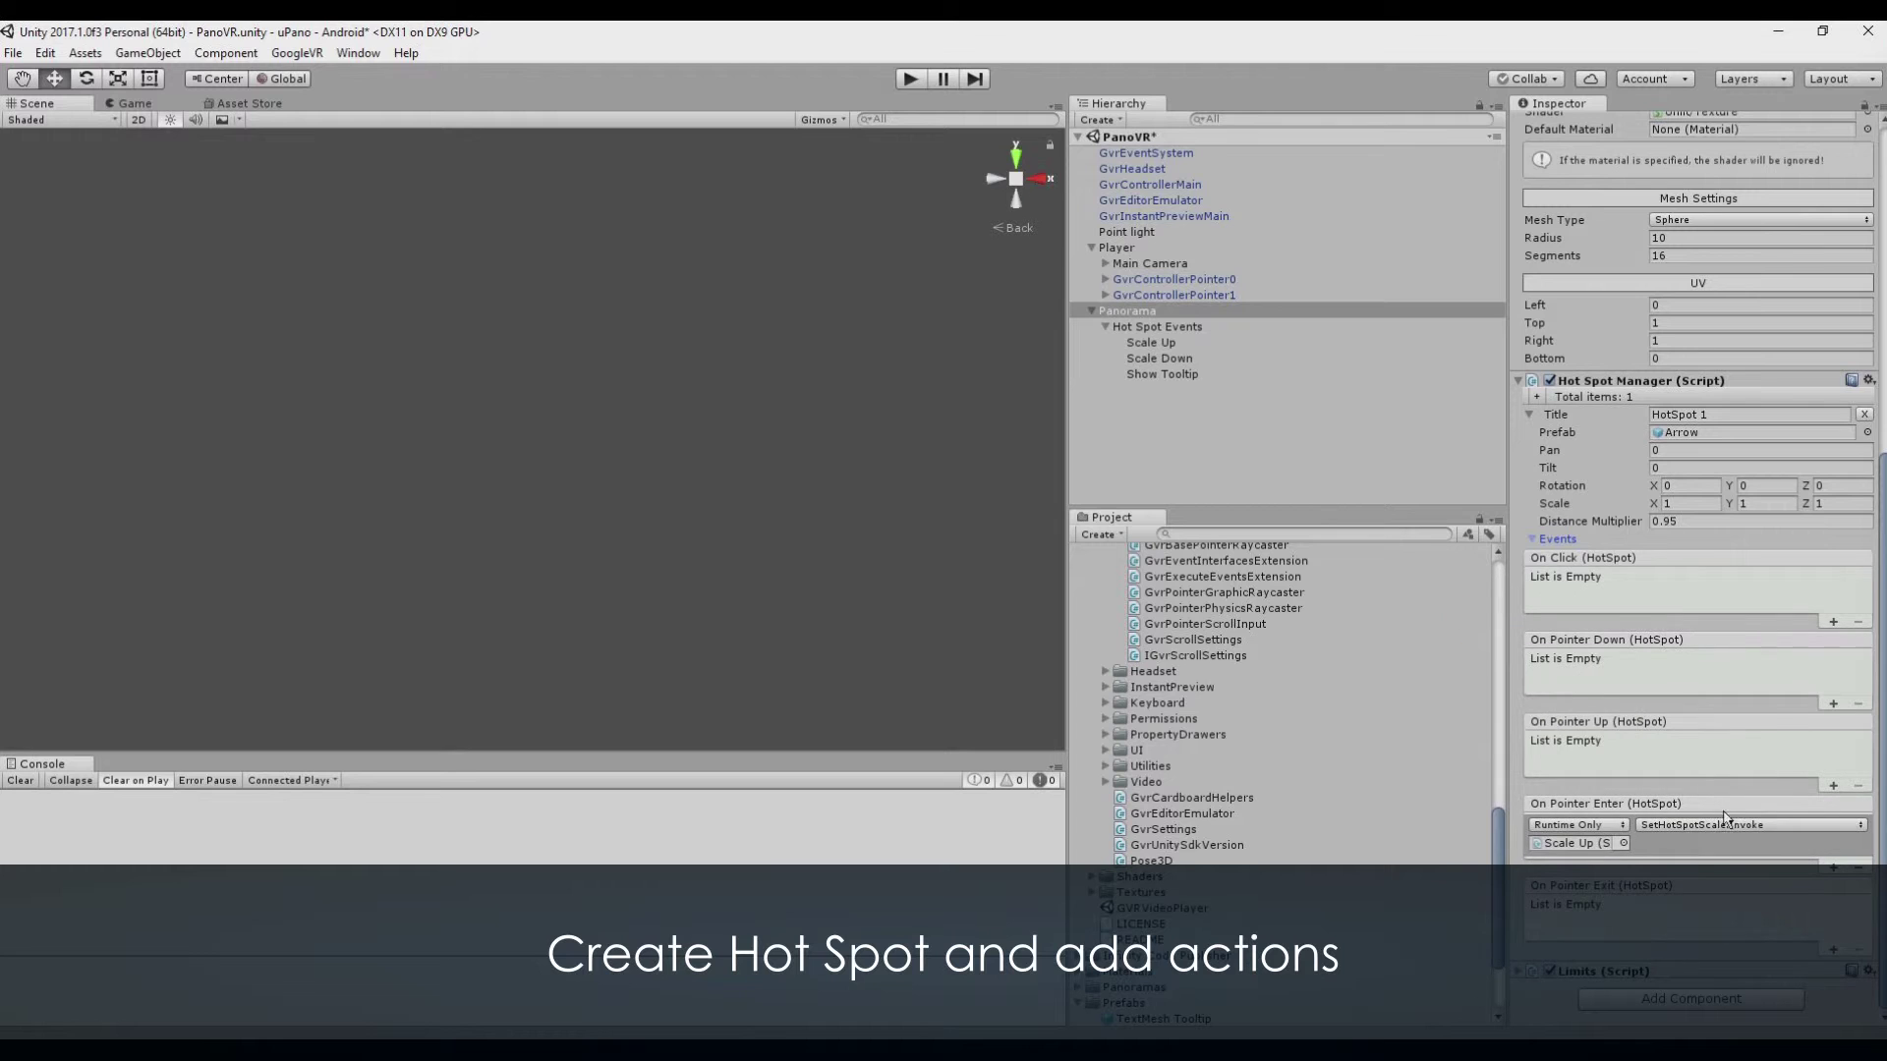
- Add a second On Pointer Enter action calling ShowTextMeshTooltip.Show on Show Tooltip
{"action": "left_click", "coordinate": [1833, 867]}
{"action": "left_click_drag", "start_coordinate": [1159, 357], "coordinate": [1641, 865]}
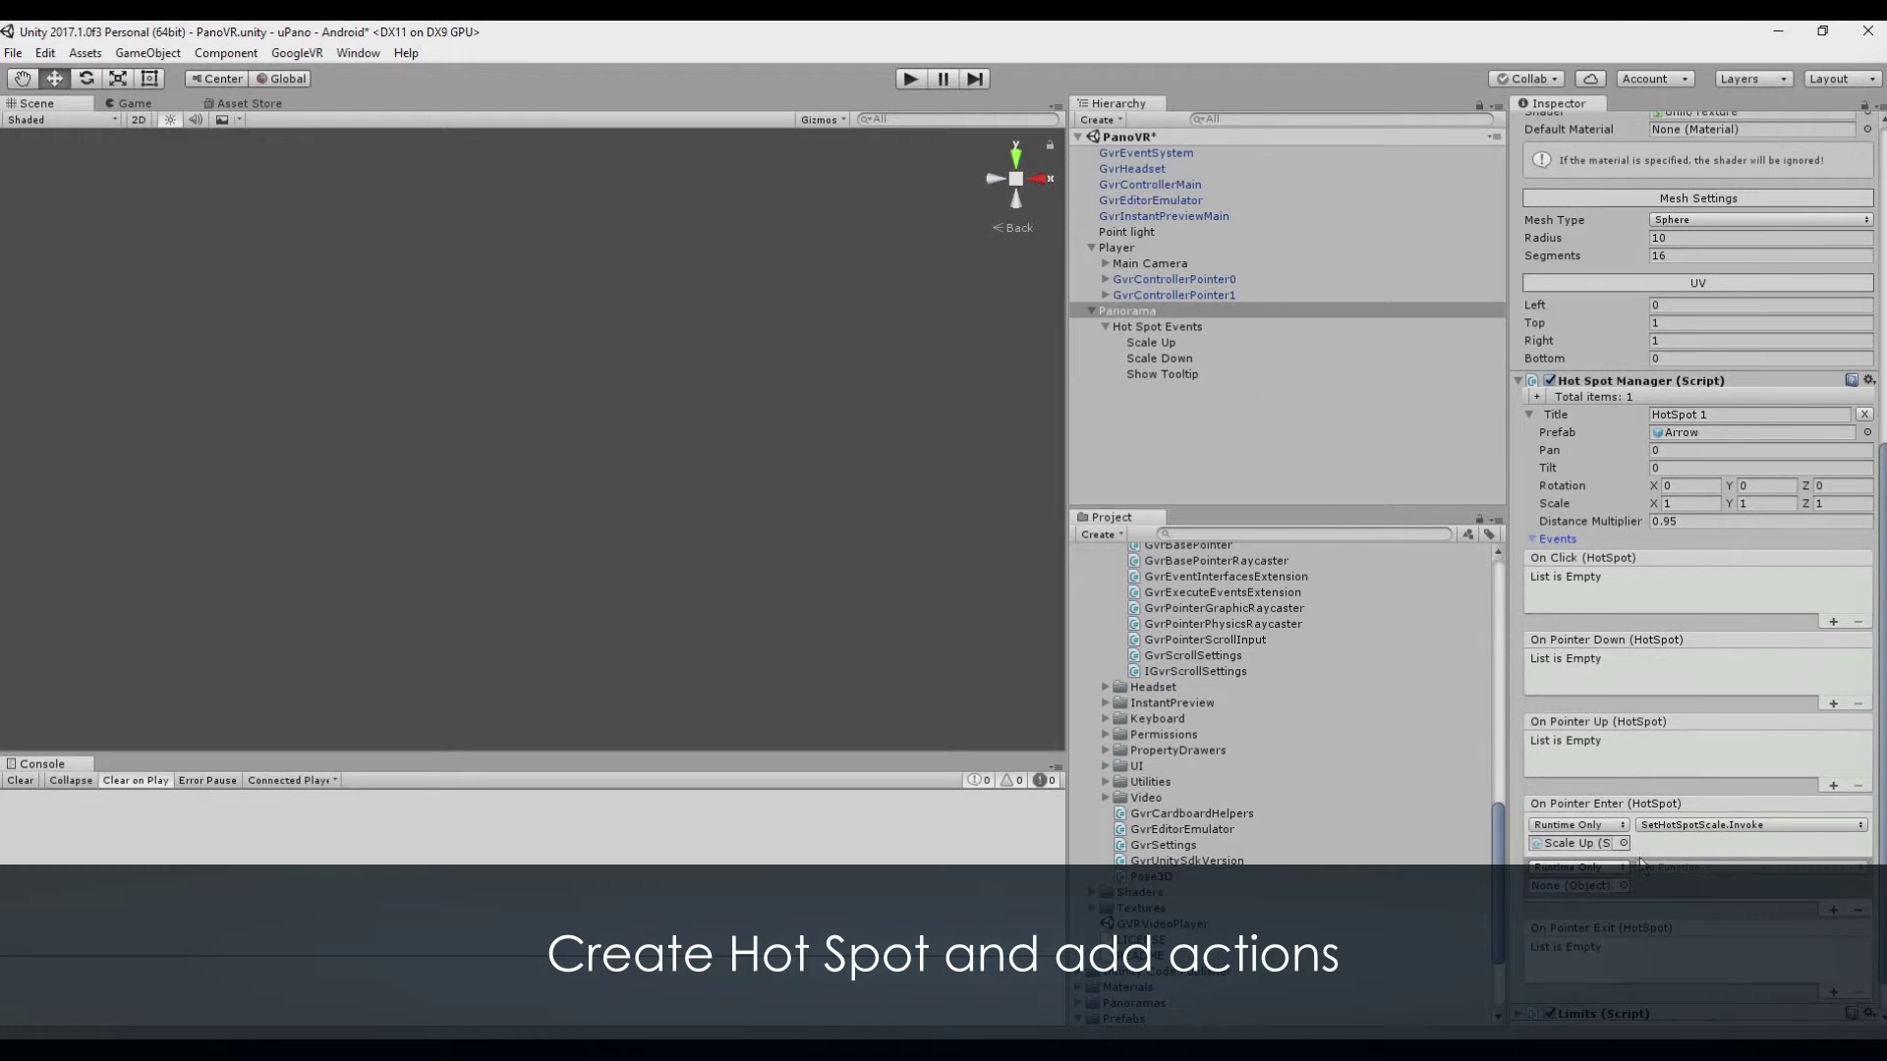
{"action": "left_click", "coordinate": [1749, 868]}
{"action": "mouse_move", "coordinate": [1726, 961]}
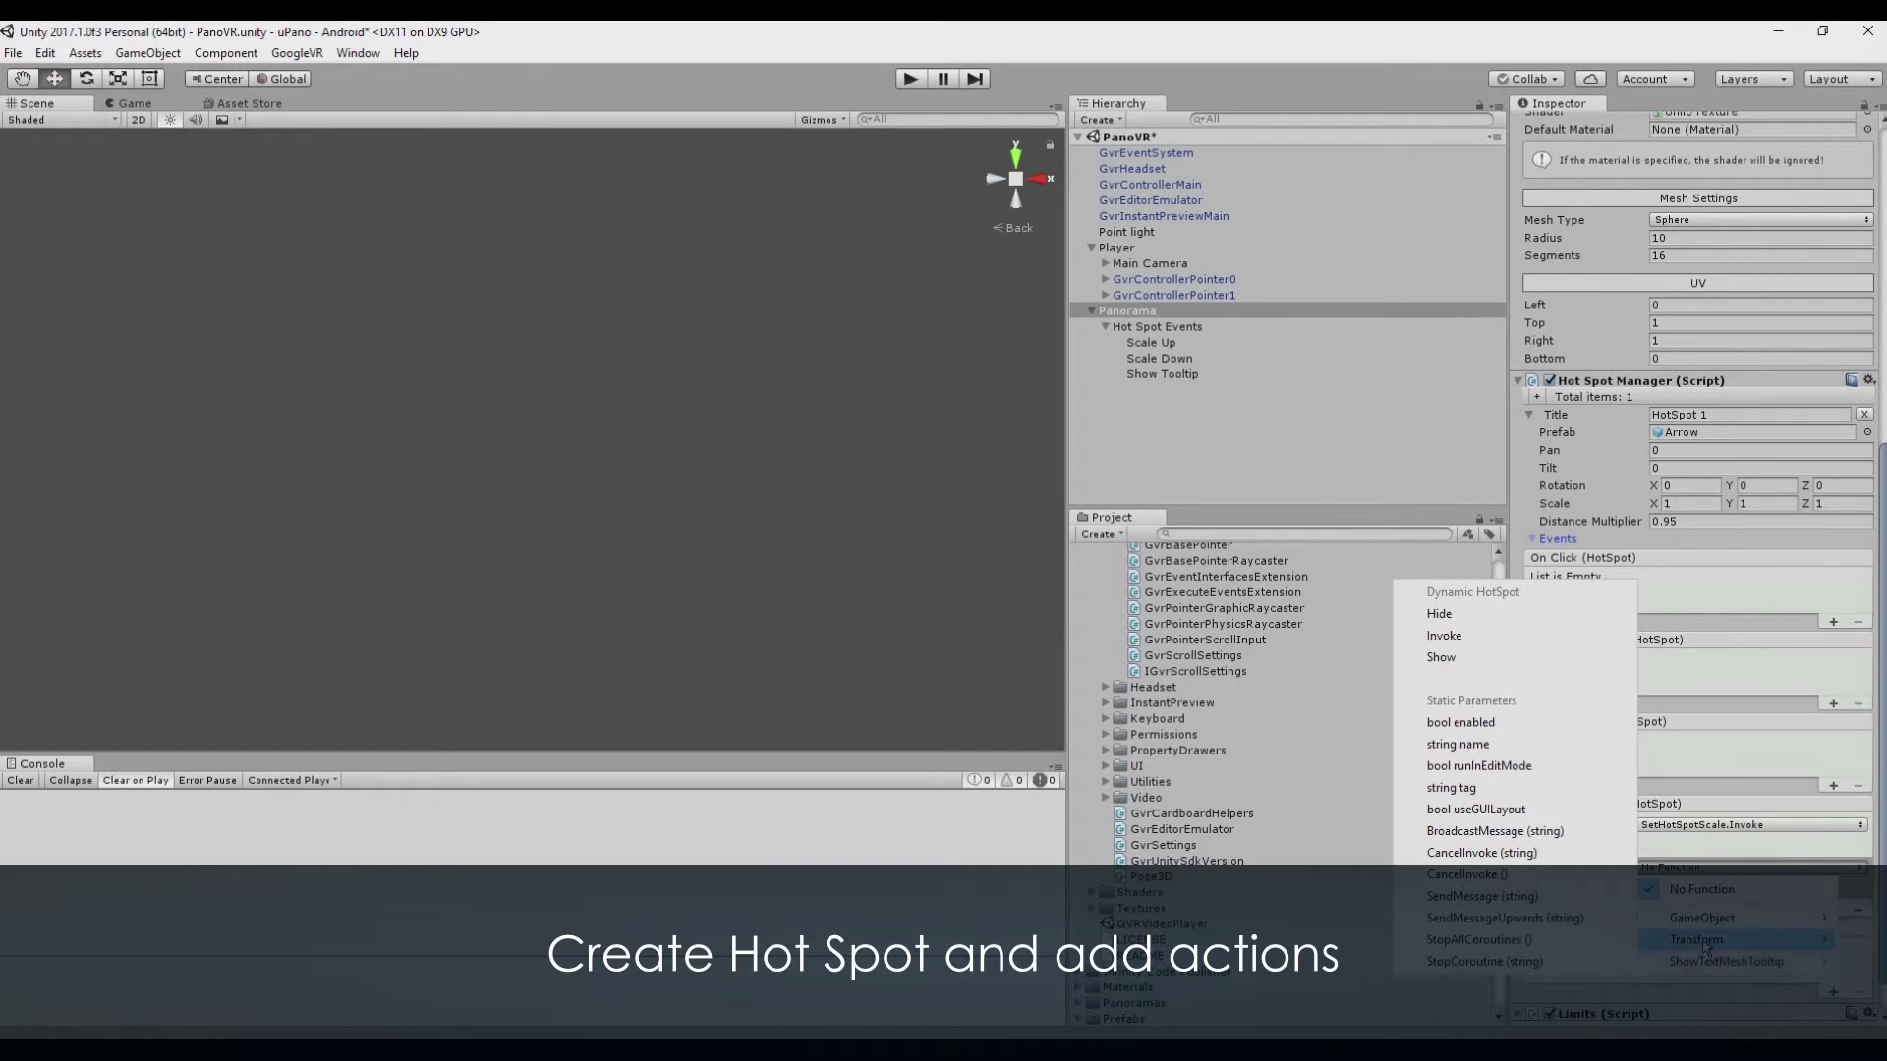
{"action": "left_click", "coordinate": [1494, 657]}
- Add an On Pointer Exit action invoking SetHotSpotScale on Scale Down
{"action": "scroll", "coordinate": [1715, 796], "scroll_direction": "down", "scroll_amount": 1}
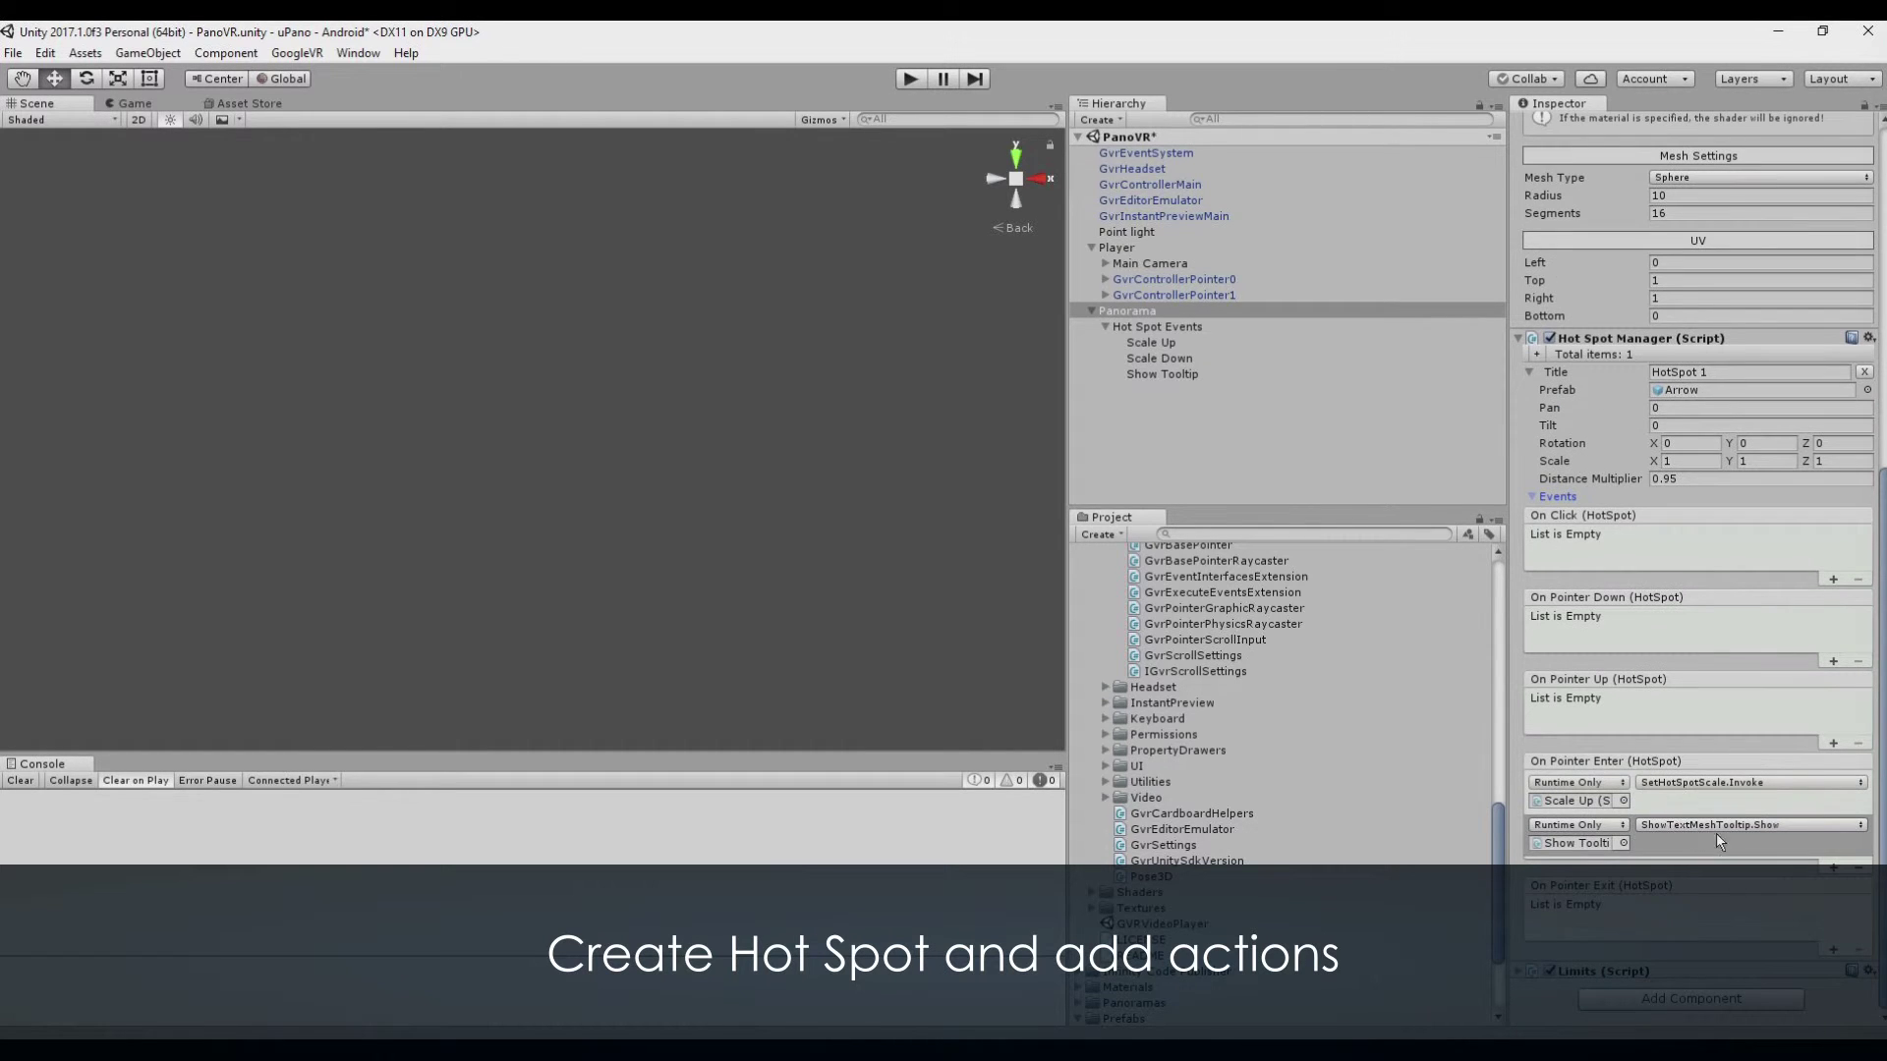
{"action": "left_click", "coordinate": [1833, 949]}
{"action": "left_click", "coordinate": [1178, 359]}
{"action": "left_click_drag", "start_coordinate": [1177, 362], "coordinate": [1577, 946]}
{"action": "left_click", "coordinate": [1749, 907]}
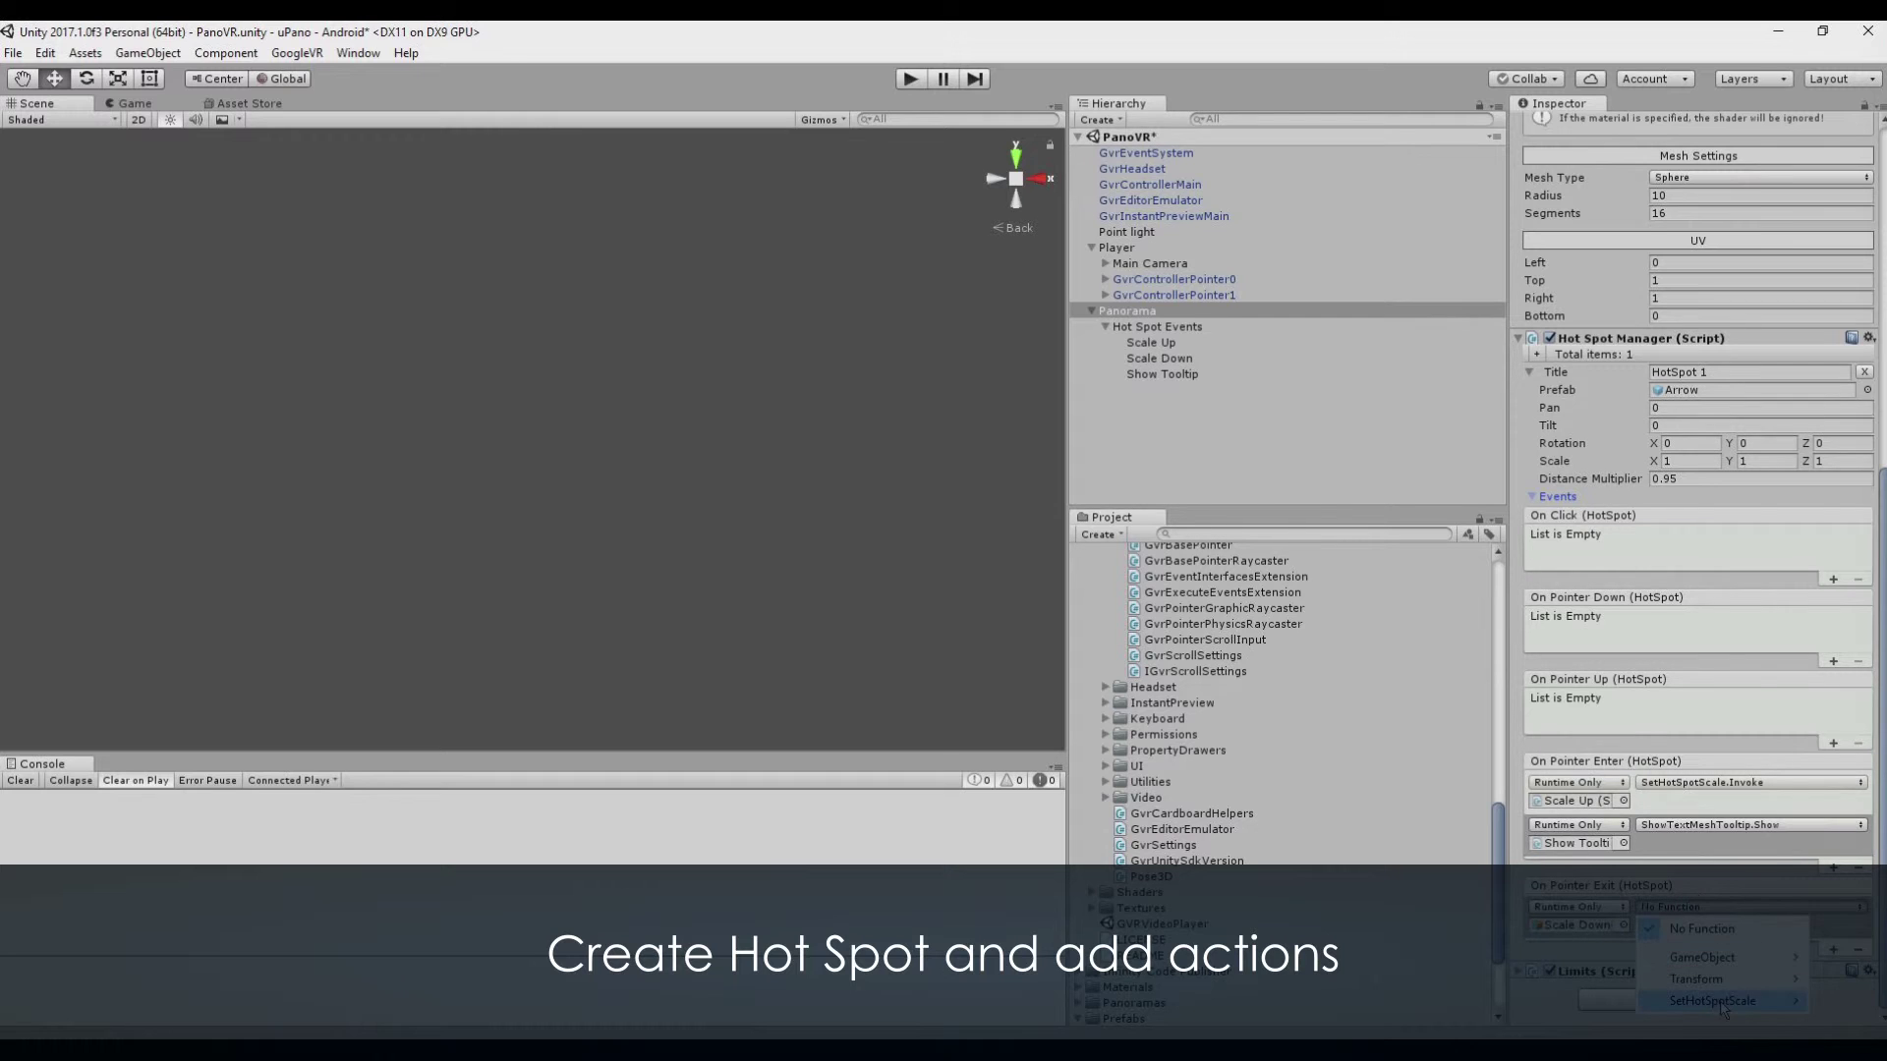
{"action": "mouse_move", "coordinate": [1710, 1000]}
{"action": "left_click", "coordinate": [1478, 695]}
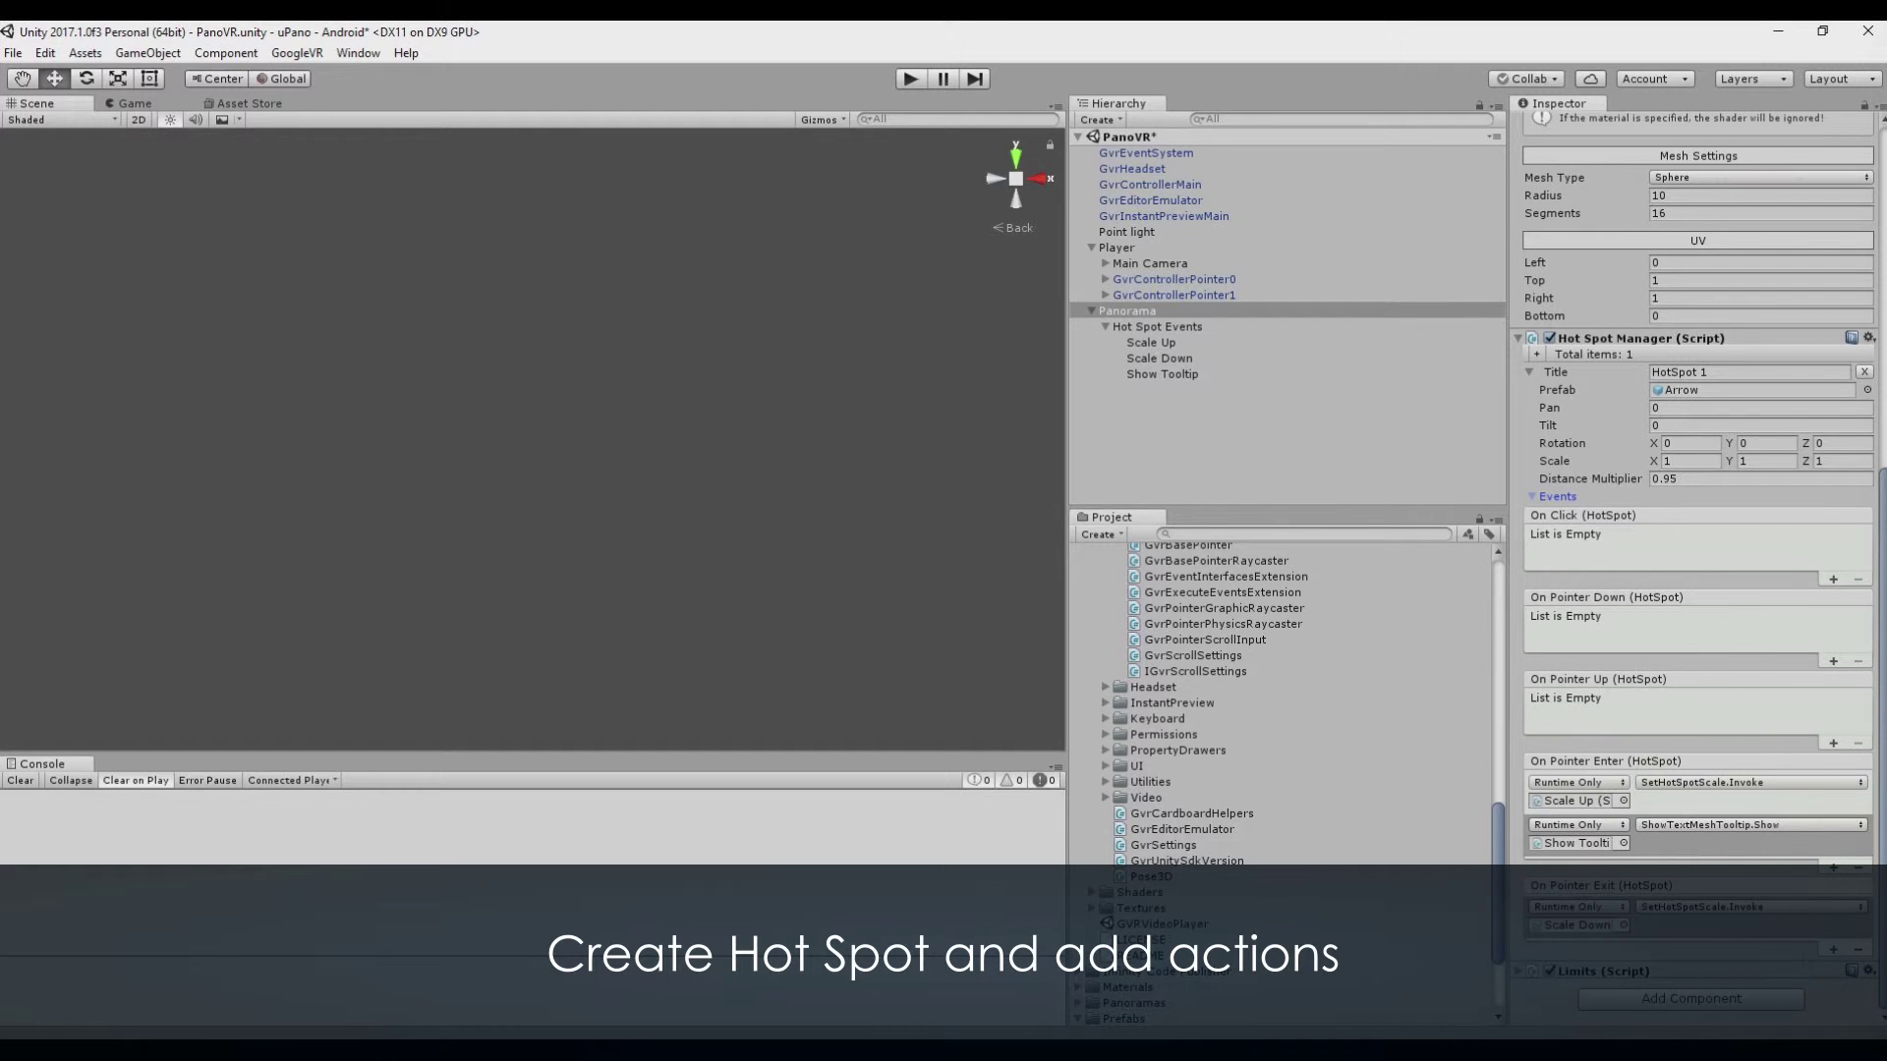
- Add a second On Pointer Exit action calling ShowTextMeshTooltip.Hide on Show Tooltip
{"action": "left_click", "coordinate": [1833, 950]}
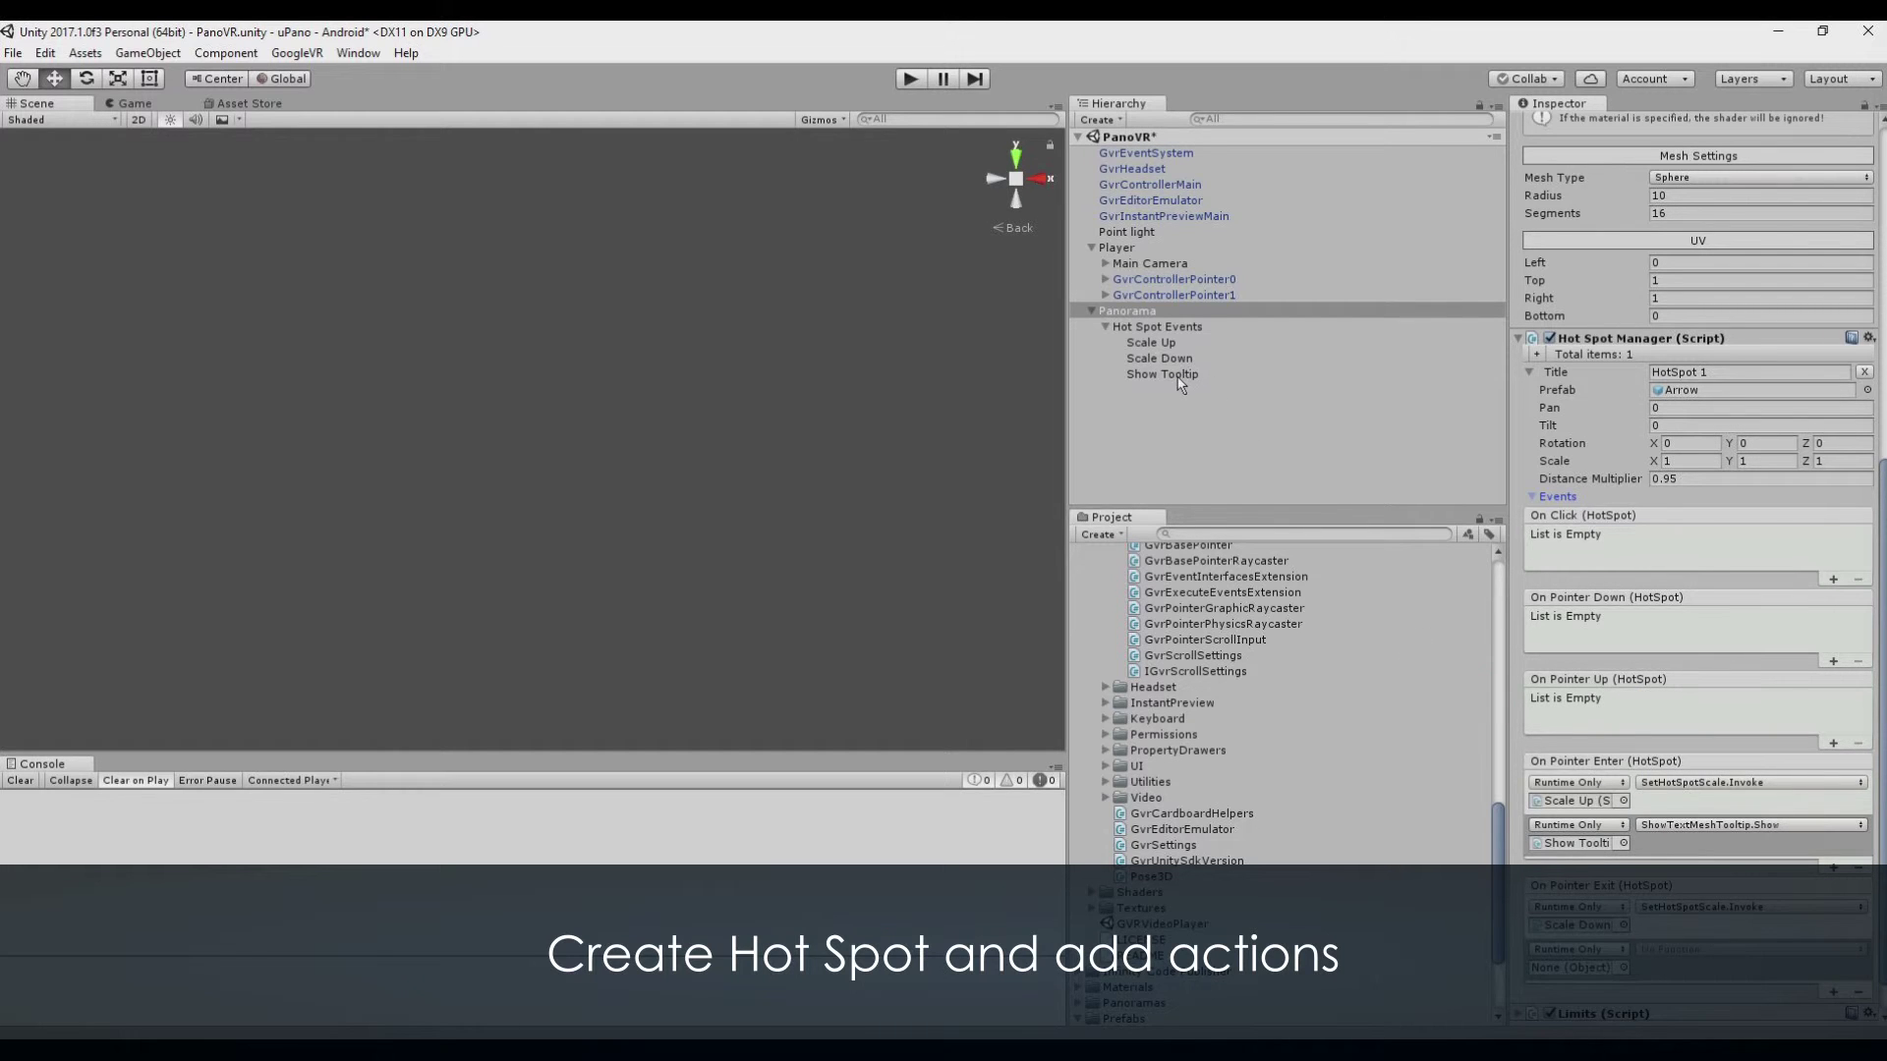
{"action": "left_click_drag", "start_coordinate": [1576, 973], "coordinate": [1576, 969]}
{"action": "left_click", "coordinate": [1749, 949]}
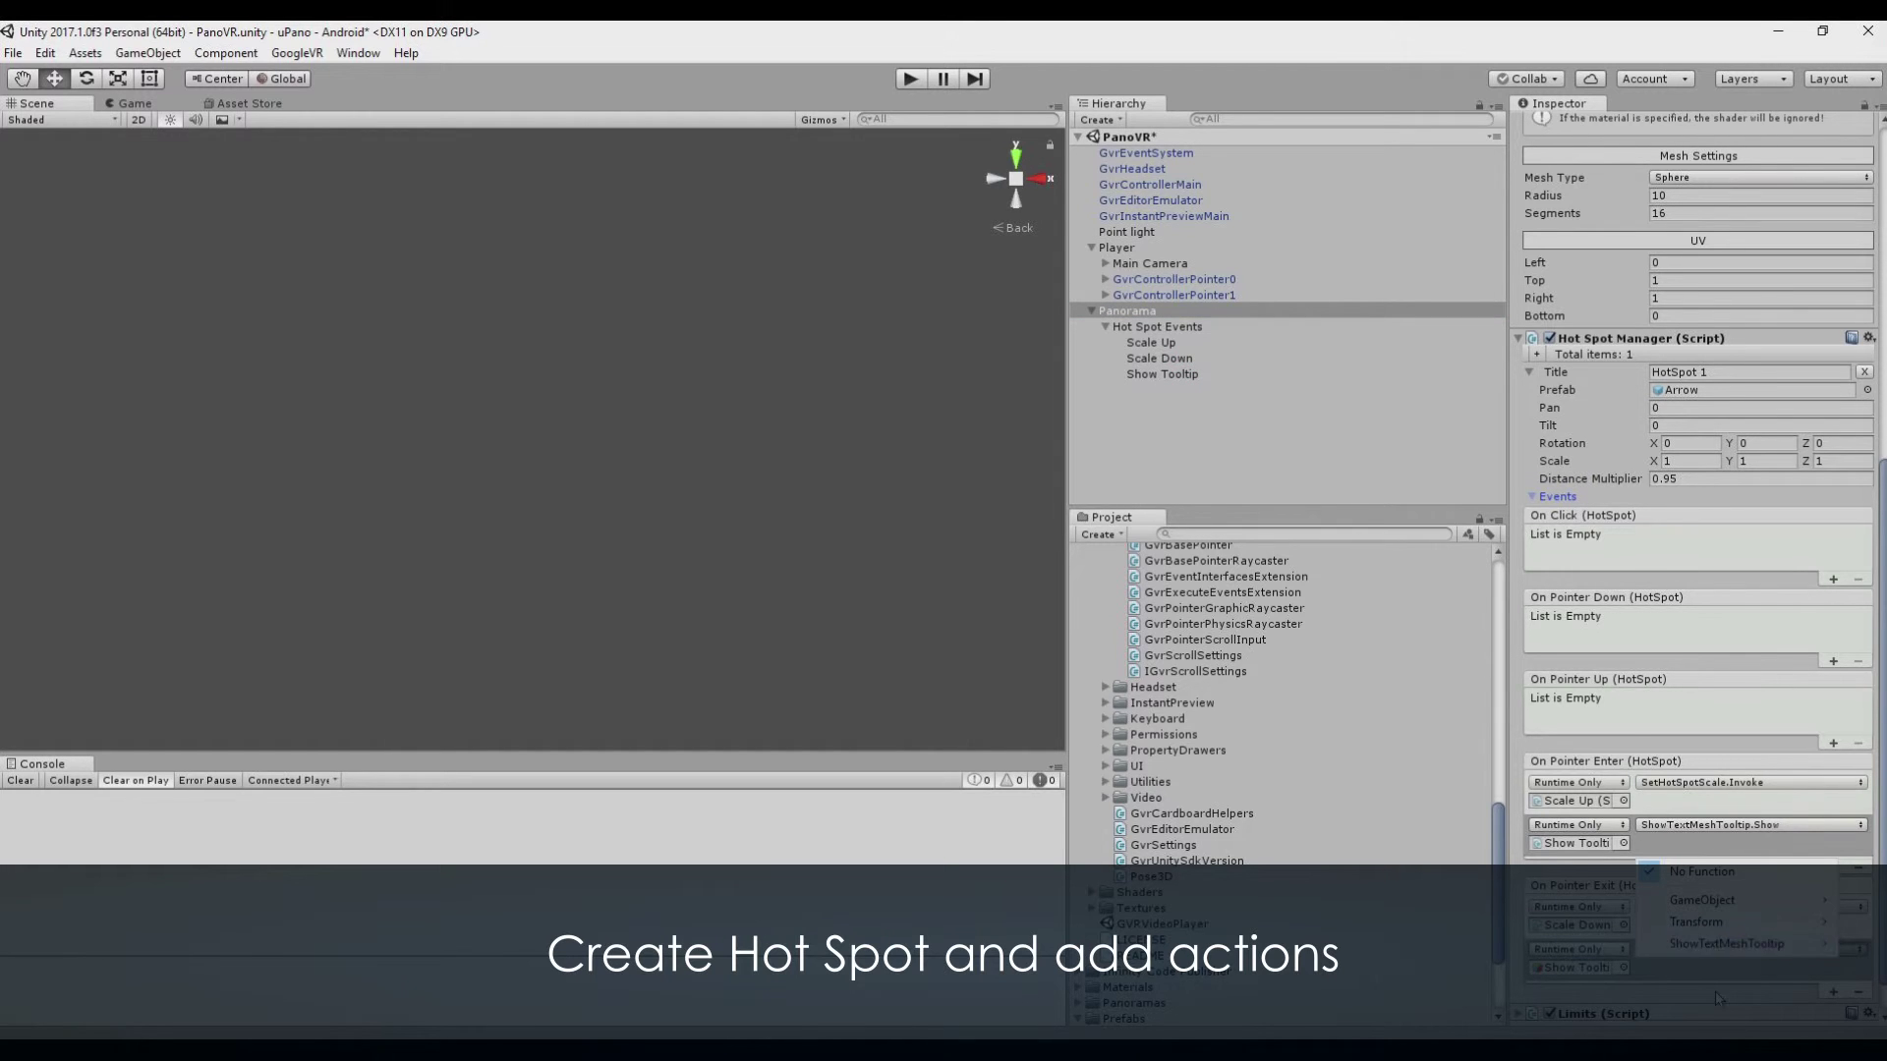
{"action": "mouse_move", "coordinate": [1718, 945]}
{"action": "left_click", "coordinate": [1440, 595]}
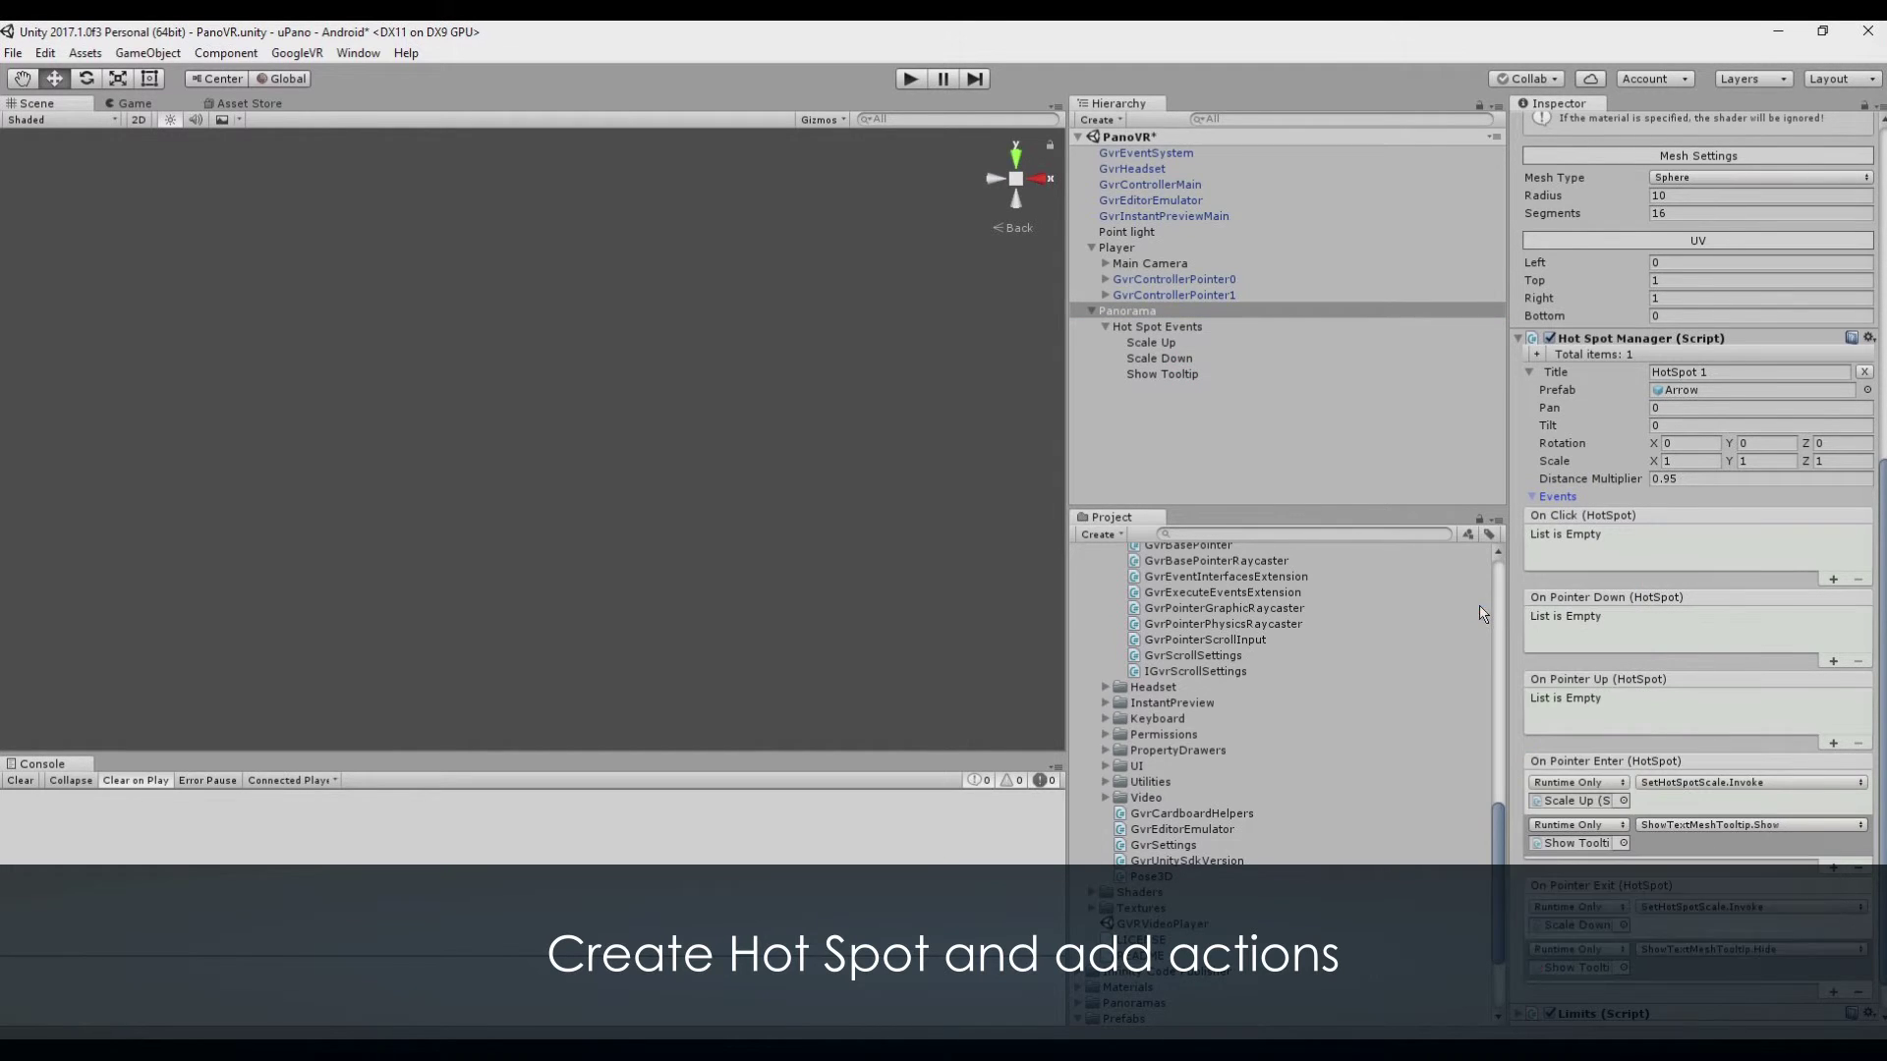
- Play the scene and aim at the arrow hot spot to check it scales to 1.2 and shows 'Hello World'
{"action": "left_click", "coordinate": [910, 78]}
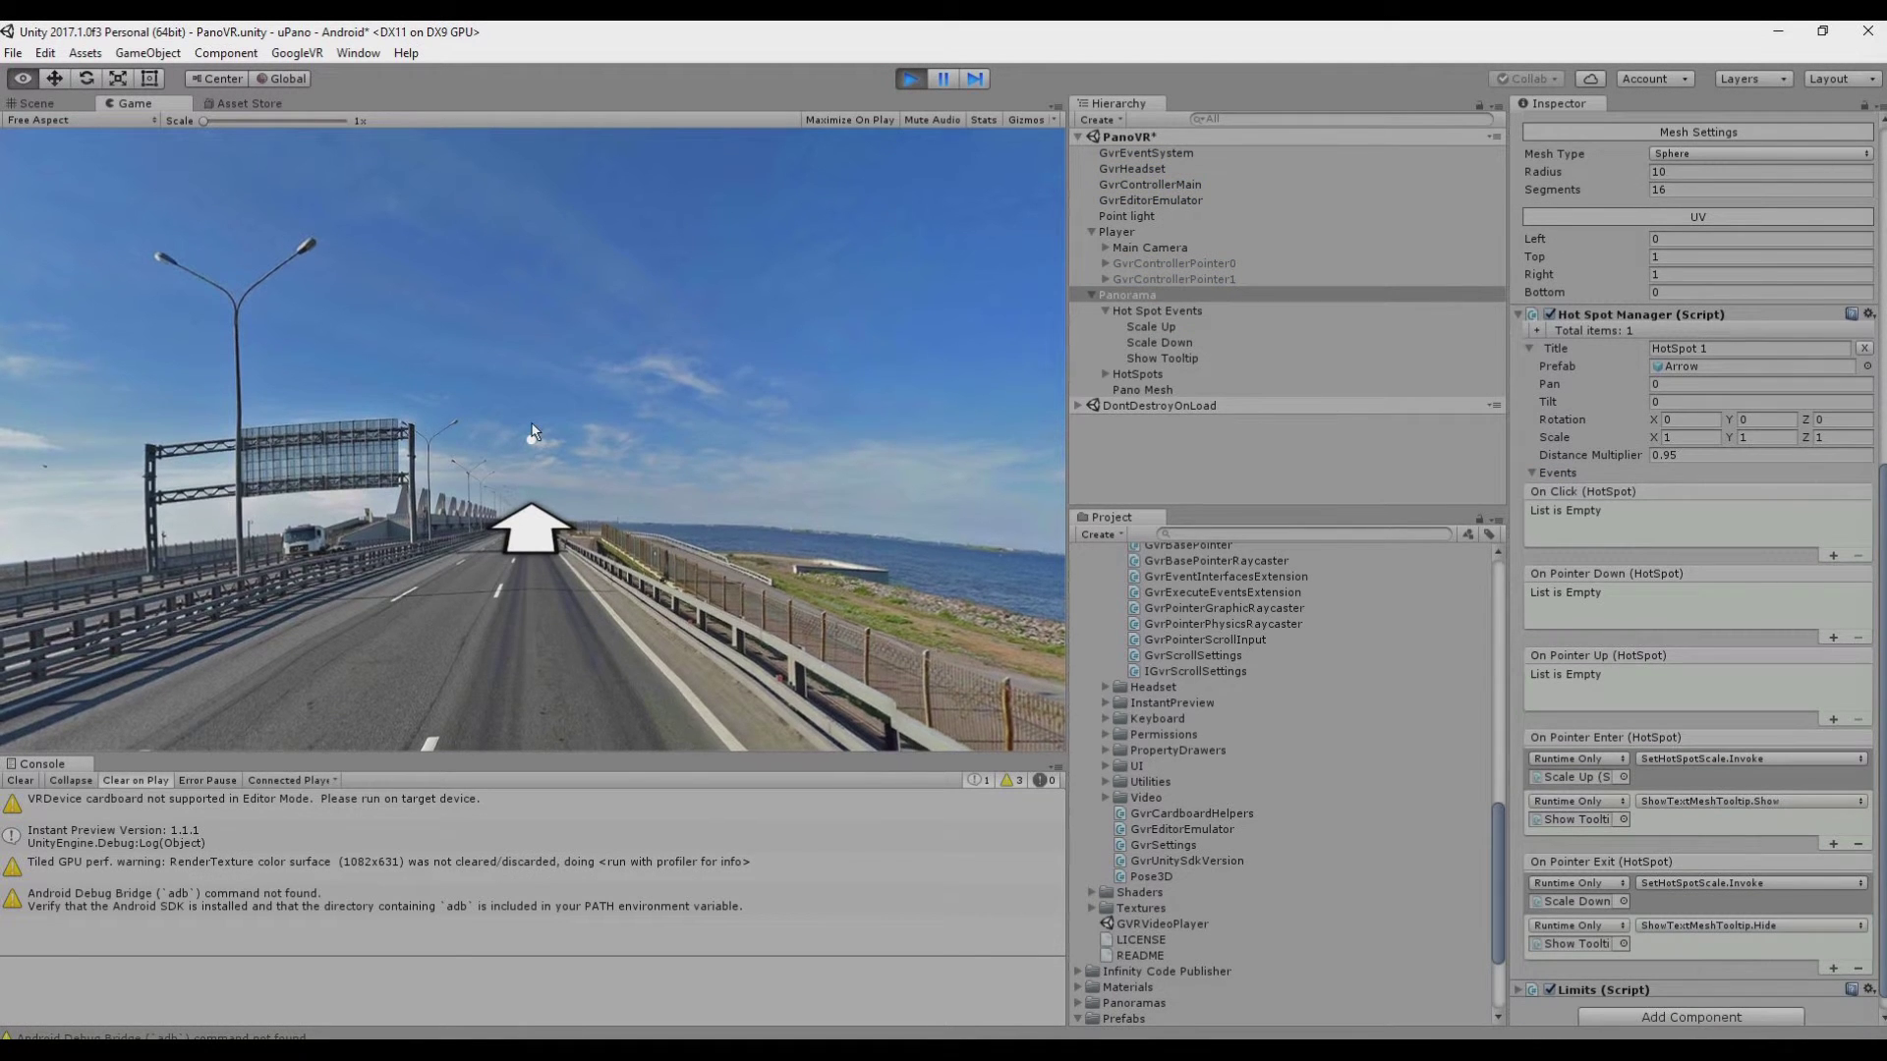
{"action": "left_click_drag", "start_coordinate": [888, 210], "coordinate": [530, 429], "text": "alt"}
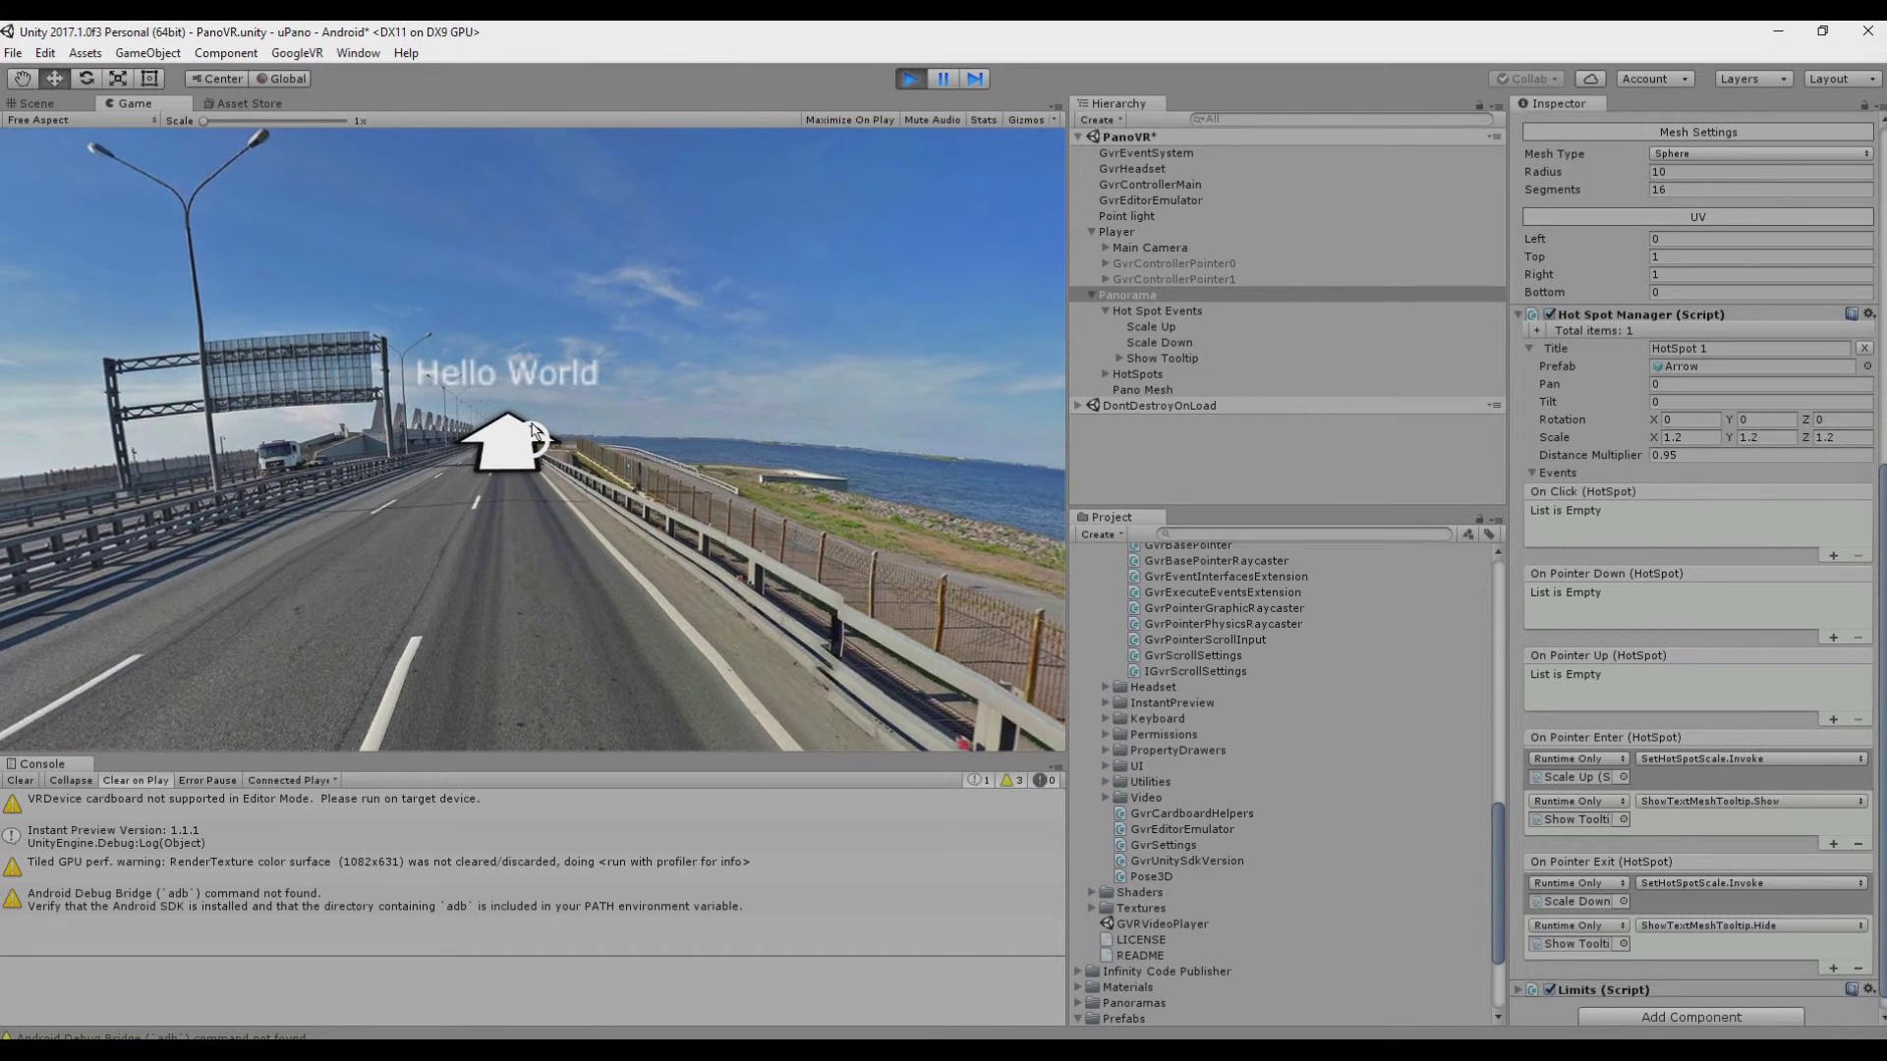
{"action": "left_click", "coordinate": [917, 76]}
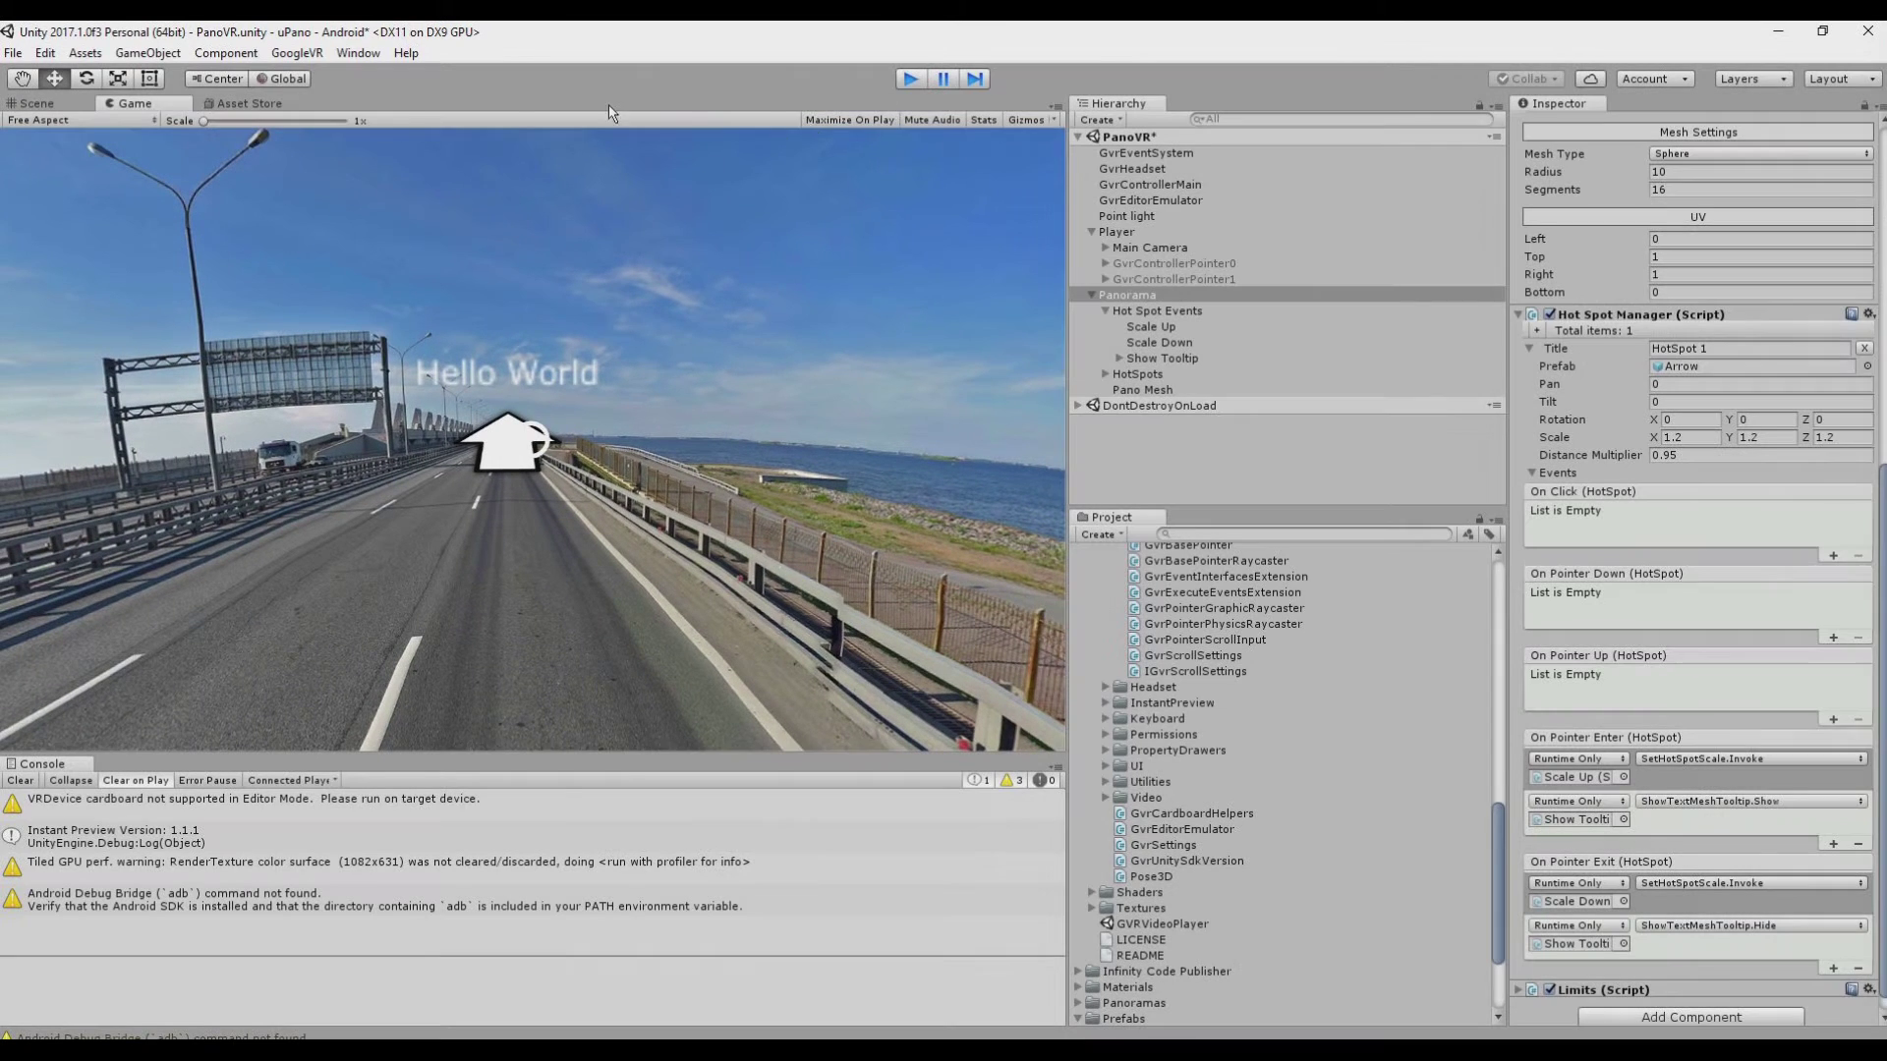
- Build and run the PanoVR scene on Android as test.apk, overwriting the existing file
{"action": "left_click", "coordinate": [12, 53]}
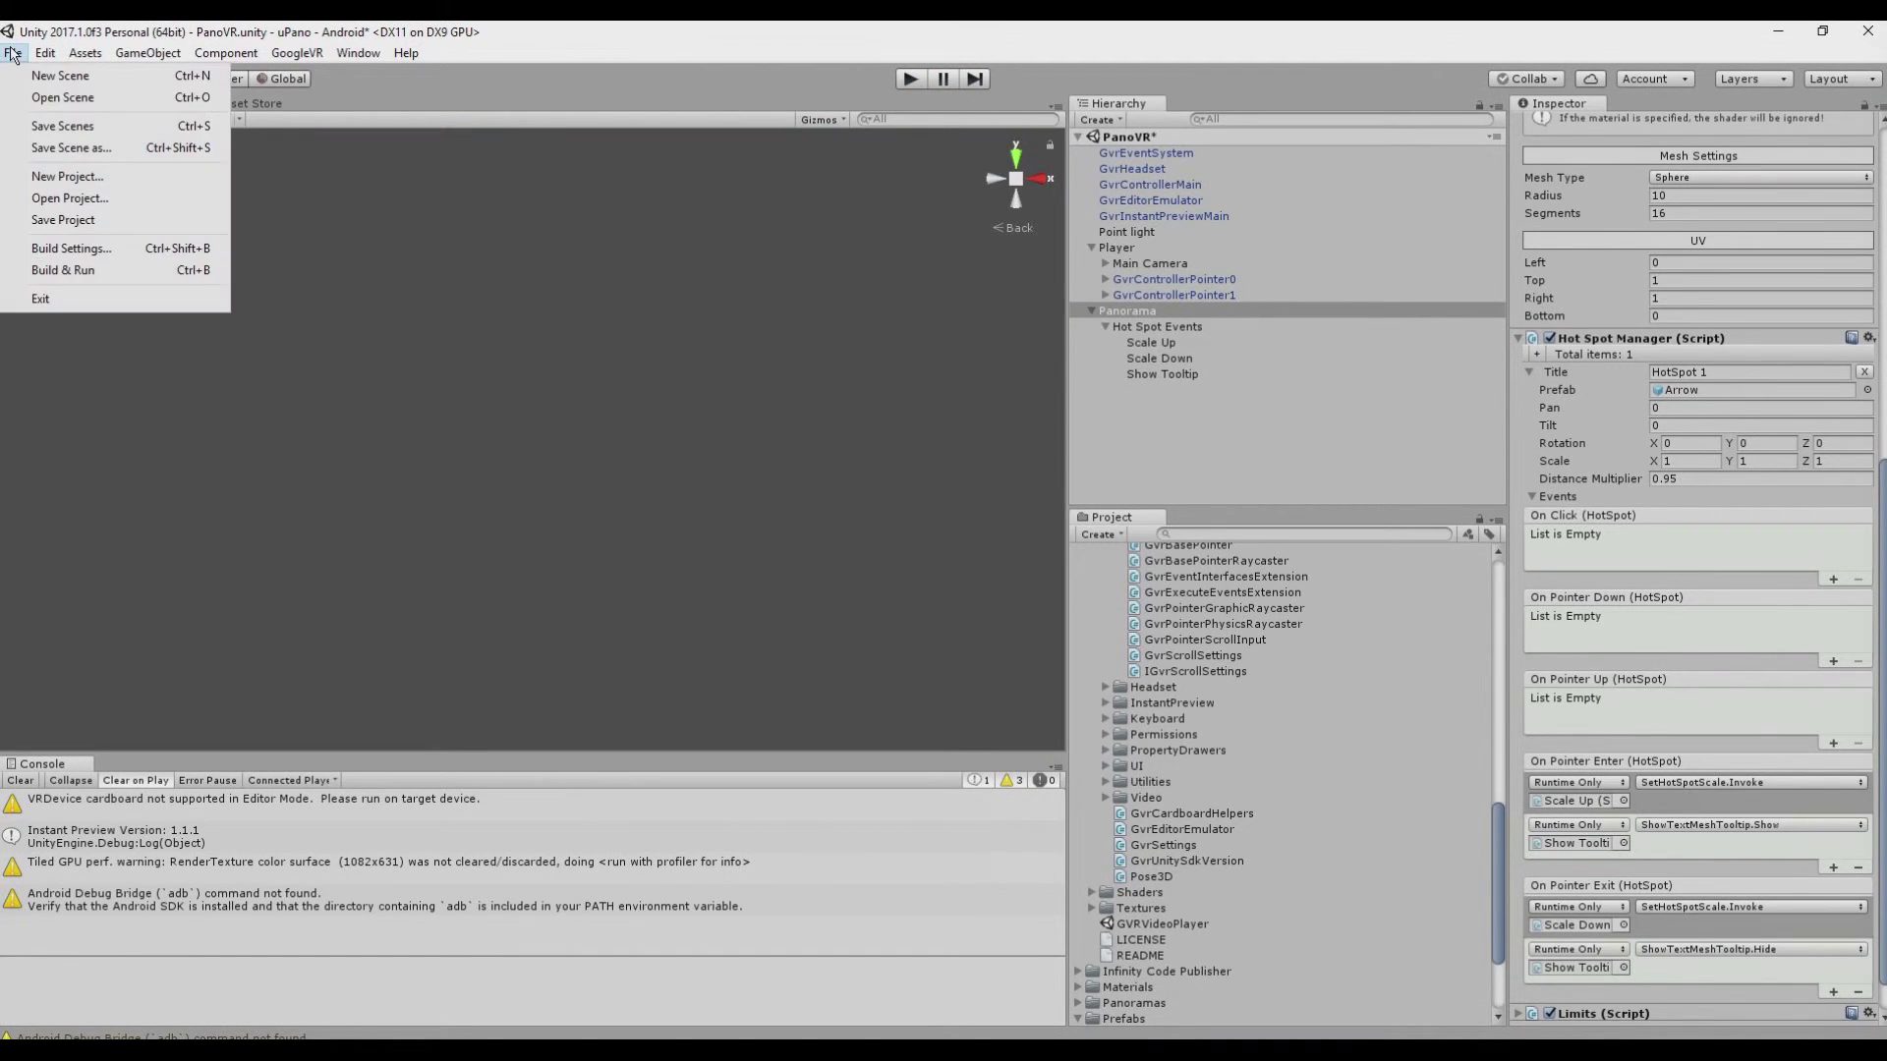
{"action": "left_click", "coordinate": [67, 250]}
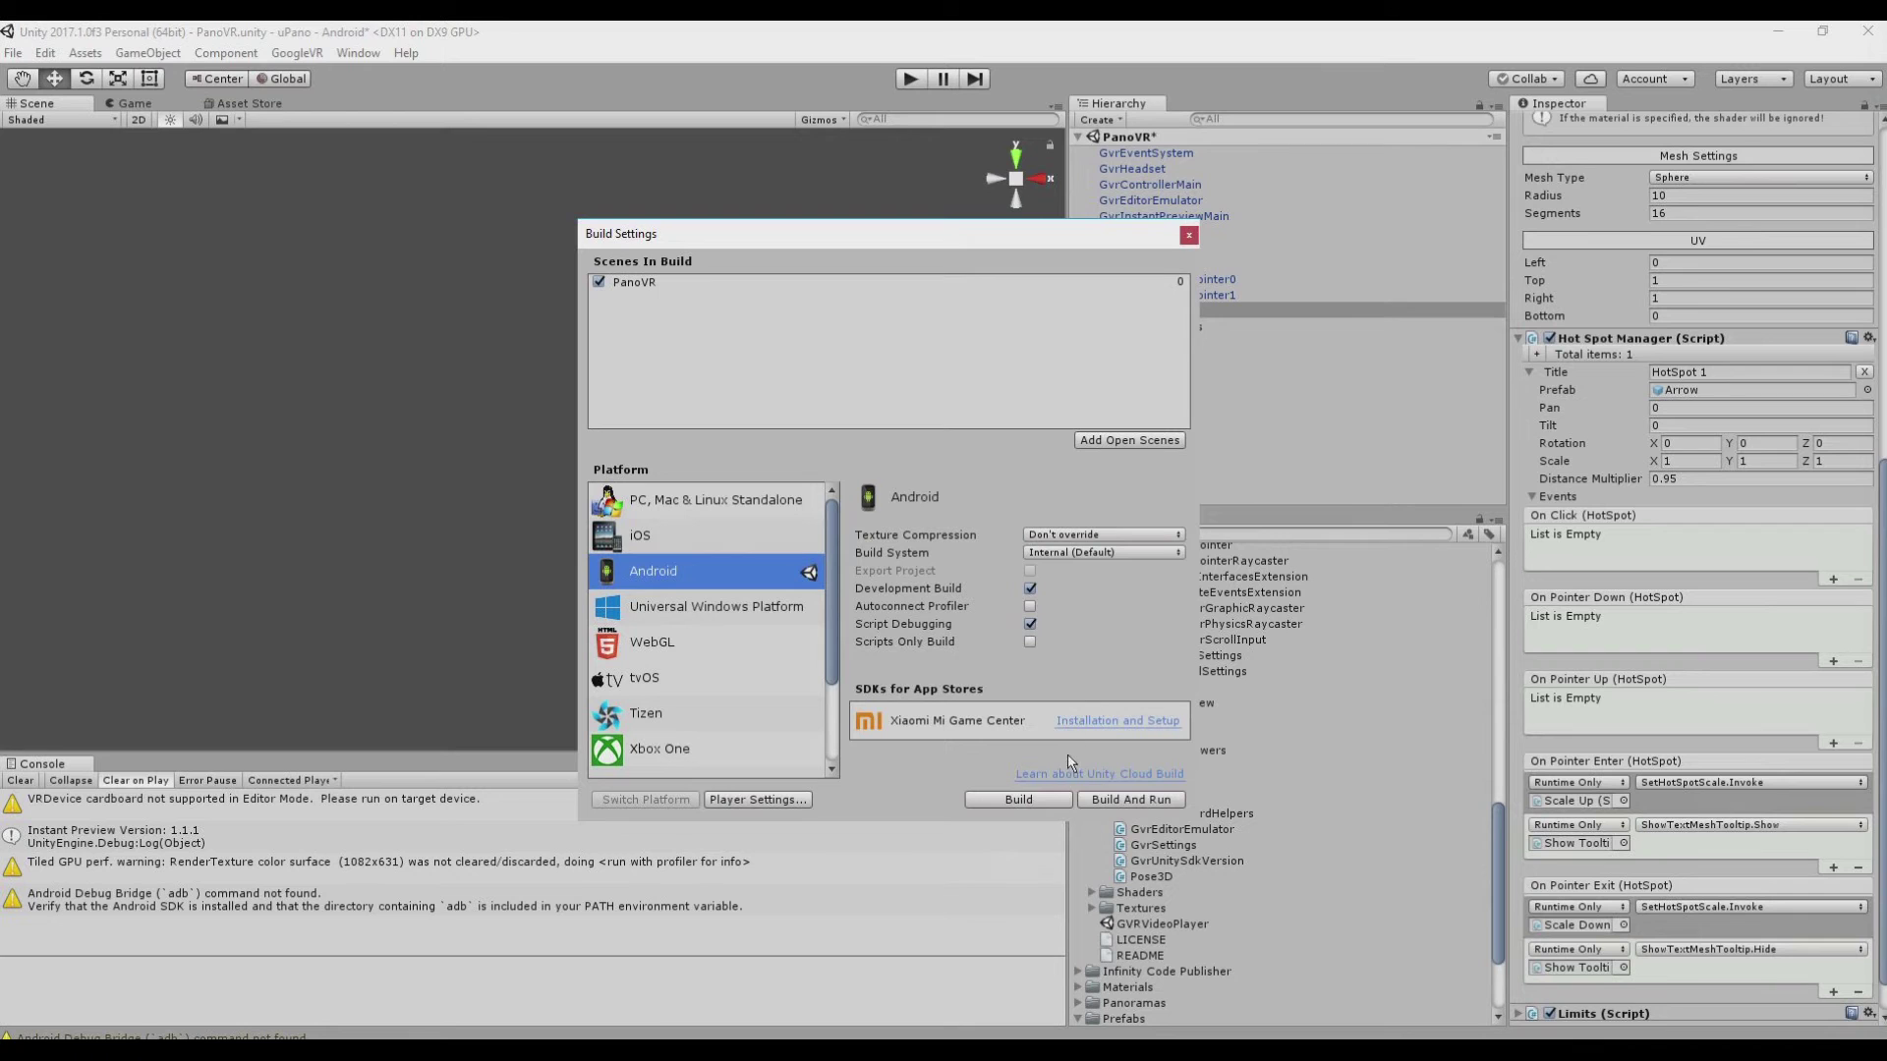
{"action": "left_click", "coordinate": [1090, 802]}
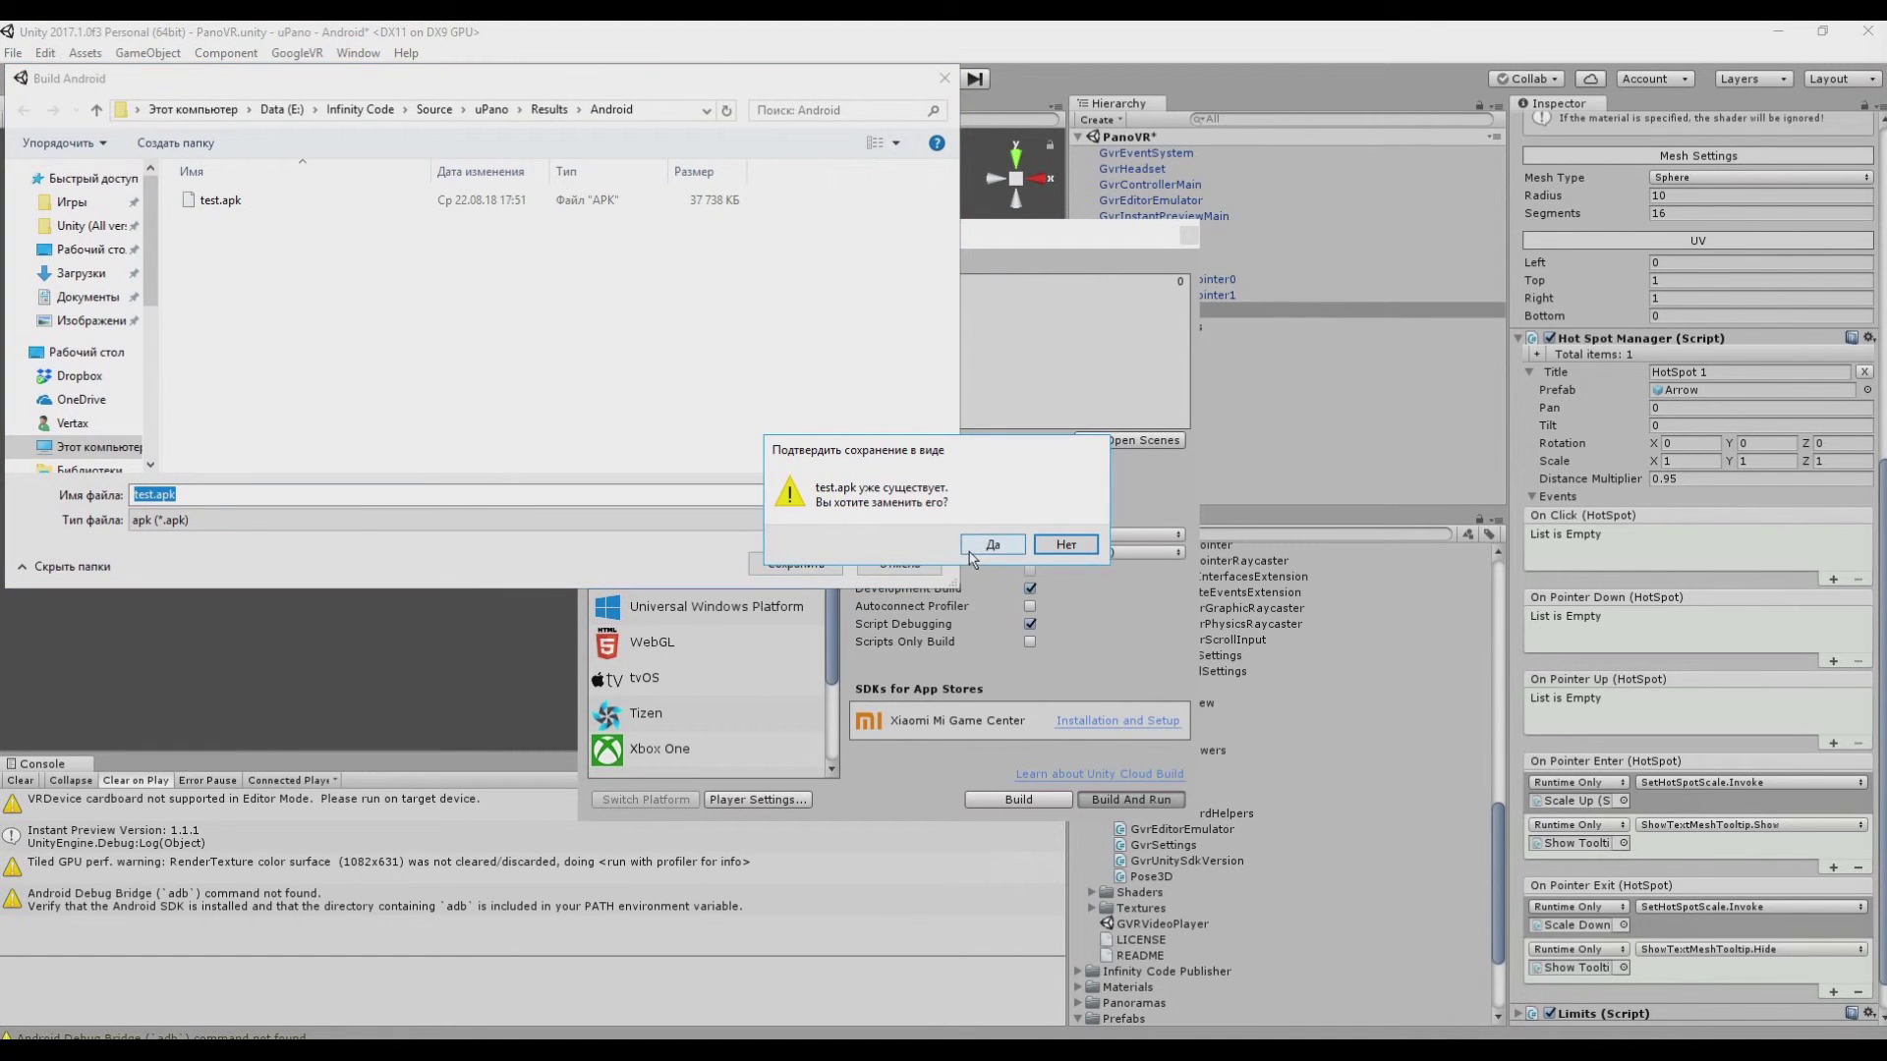
{"action": "left_click", "coordinate": [971, 551]}
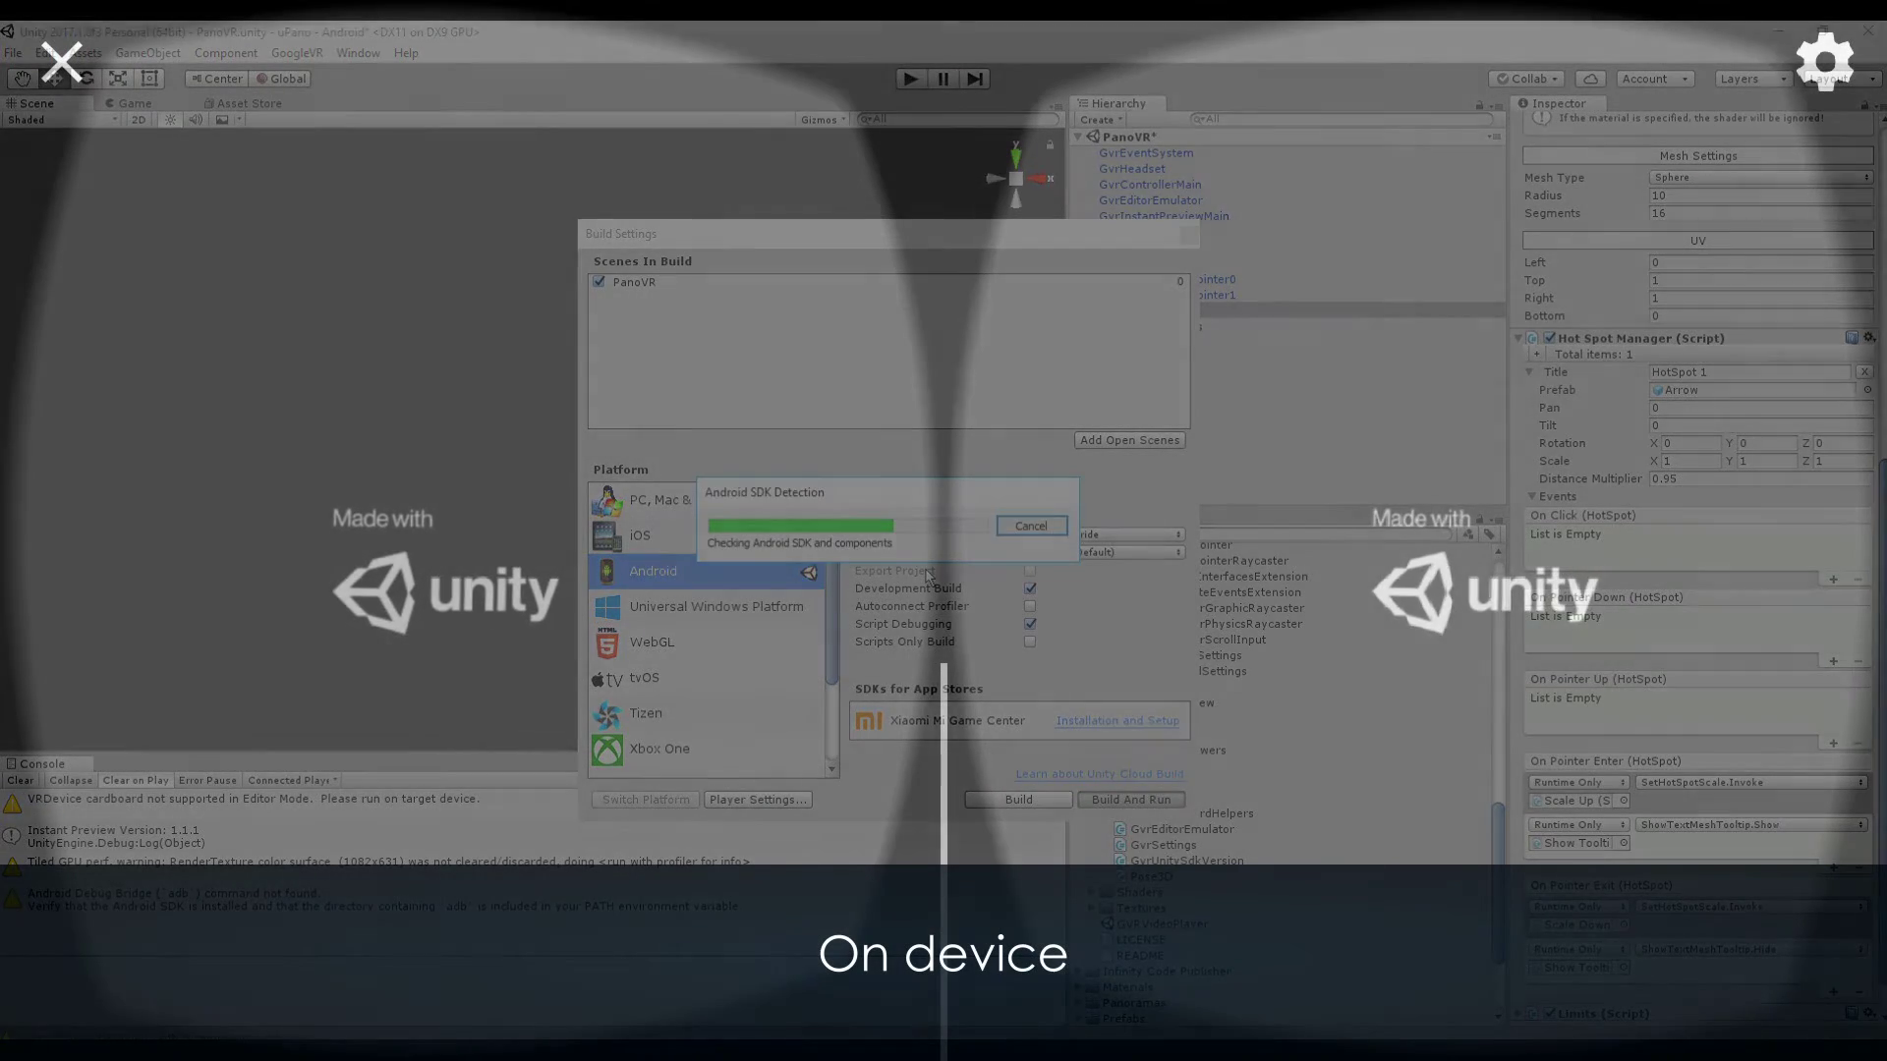